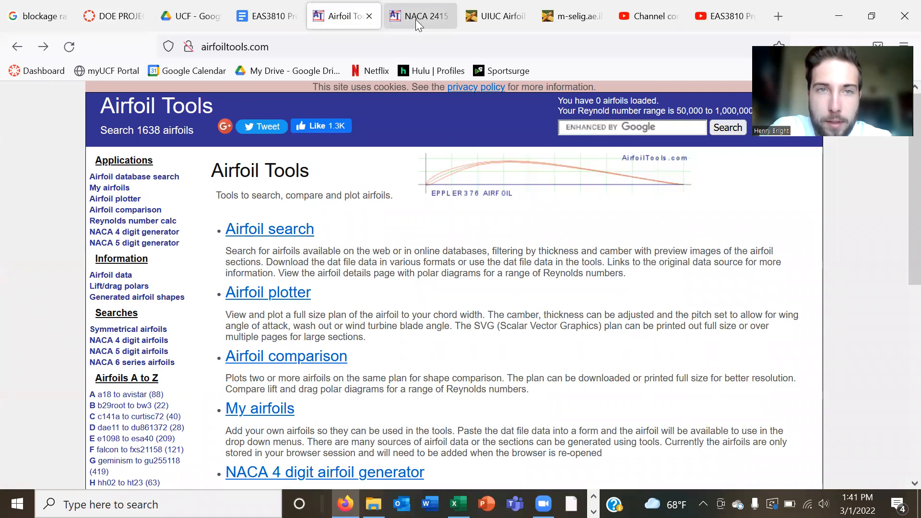
Step: Bring up the UIUC Airfoil Coordinates Database page and return to its alphabetical index at the beginning of the page
left_click(495, 17)
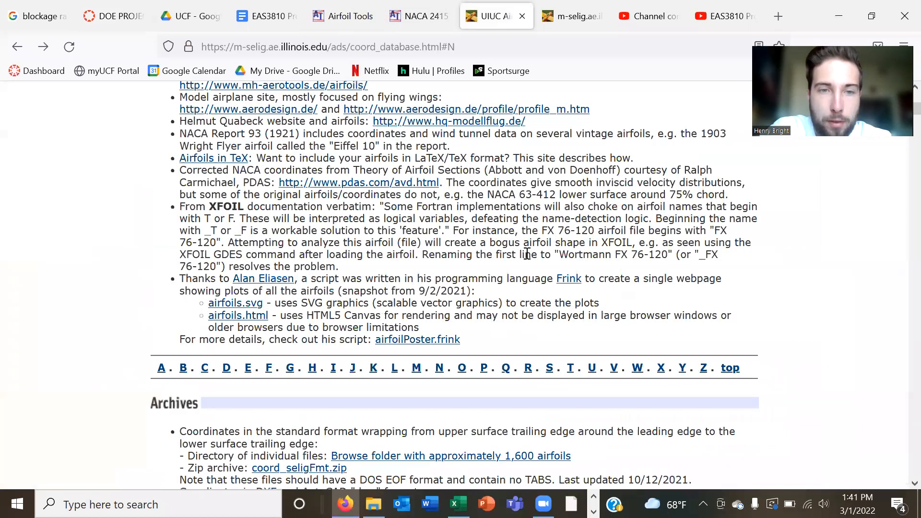
scroll(528, 259, "up", 3)
scroll(526, 253, "up", 5)
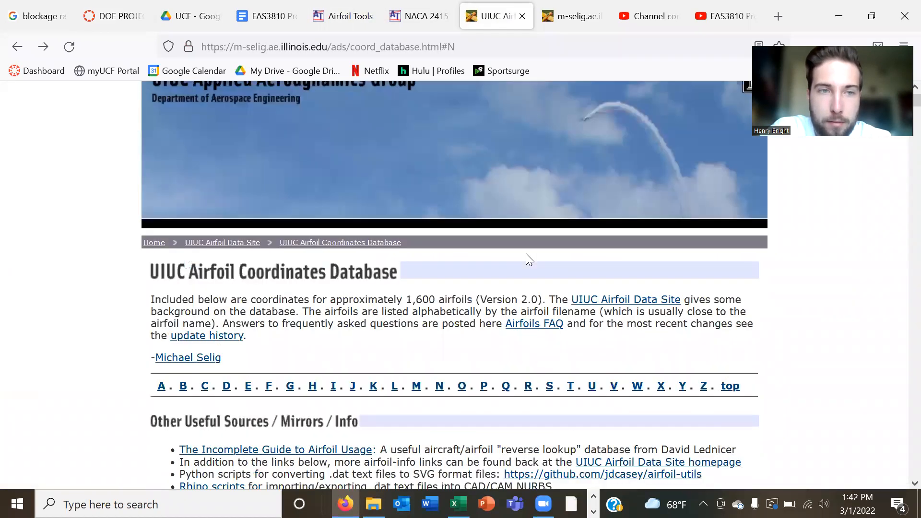
scroll(526, 253, "up", 1)
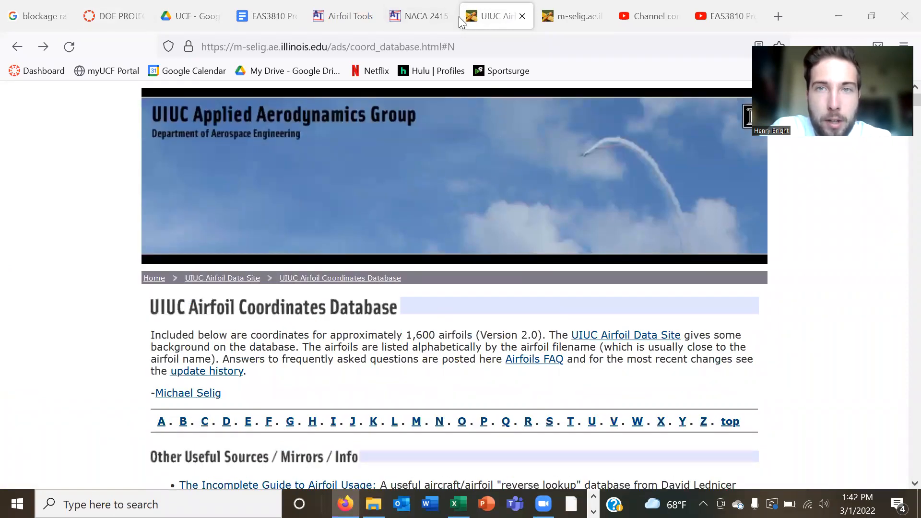
left_click(572, 8)
left_click(494, 17)
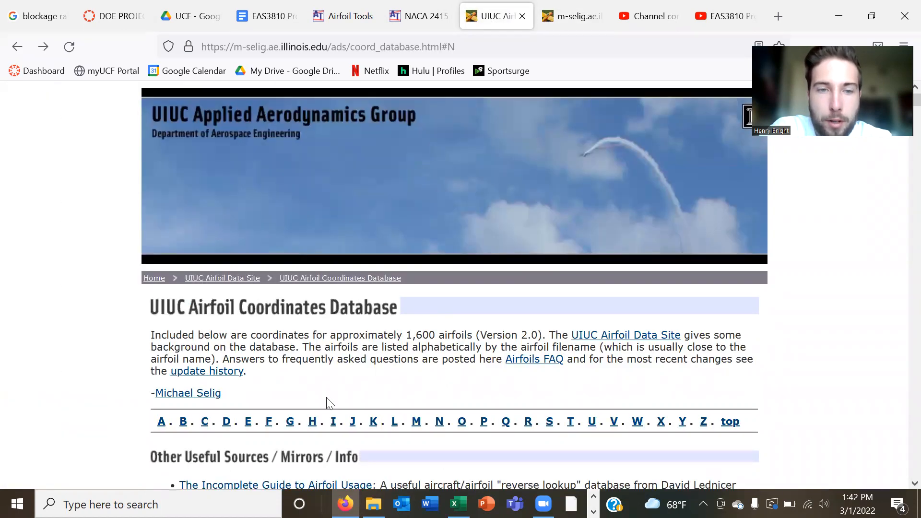
Step: Browse the airfoils listed under N and view the coordinates in the NACA 2415 file n2415.dat
left_click(439, 423)
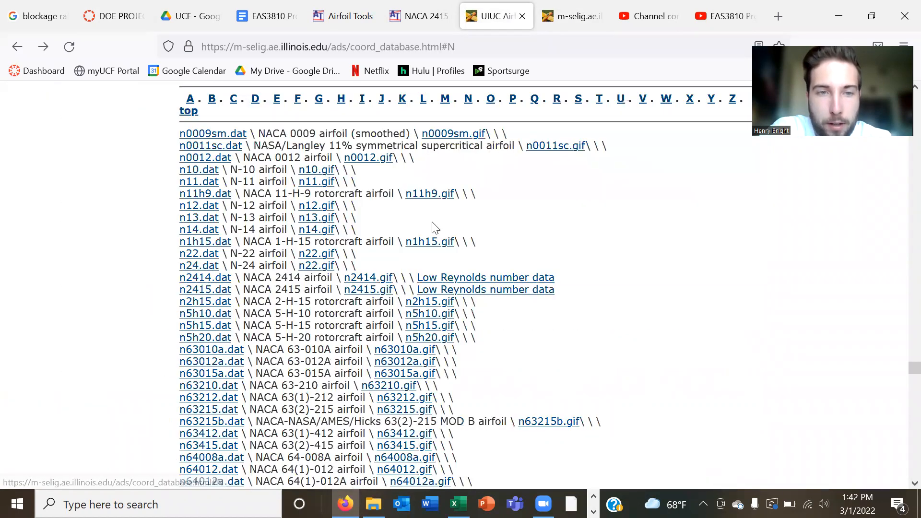
scroll(525, 247, "down", 6)
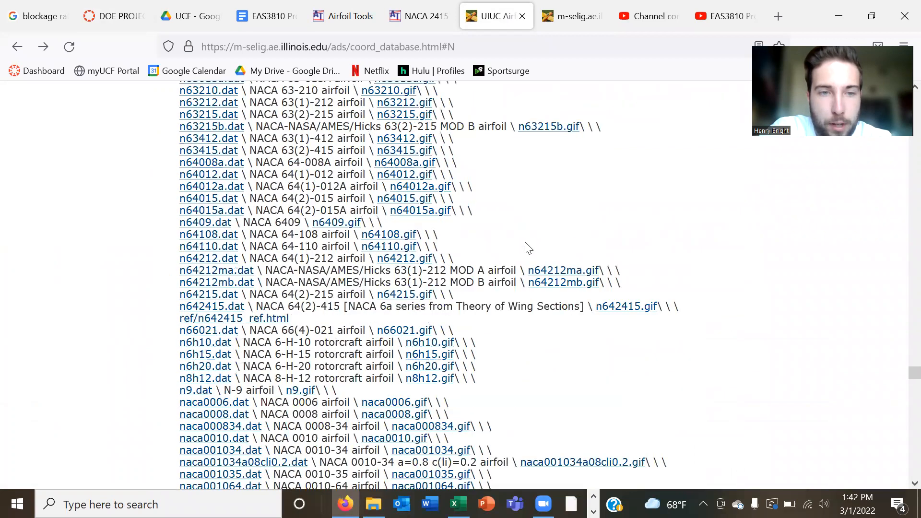
scroll(528, 248, "down", 9)
left_click(220, 374)
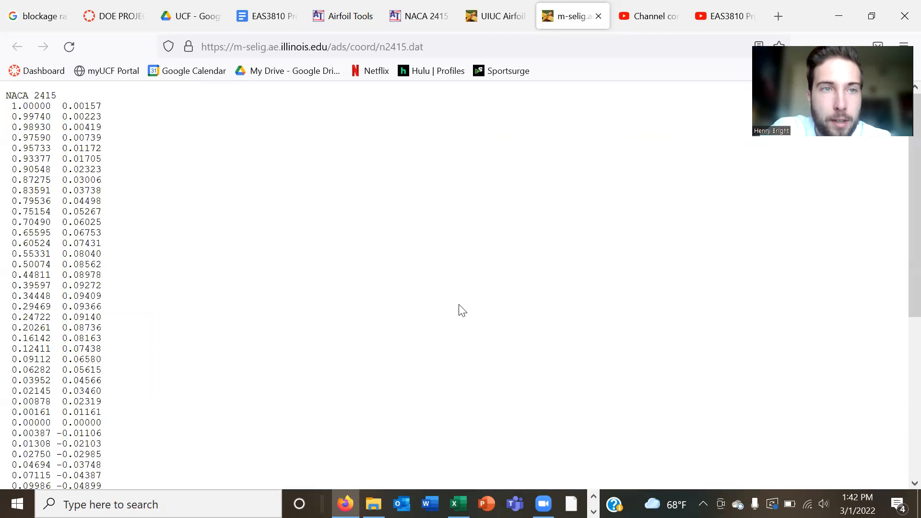
scroll(273, 286, "down", 5)
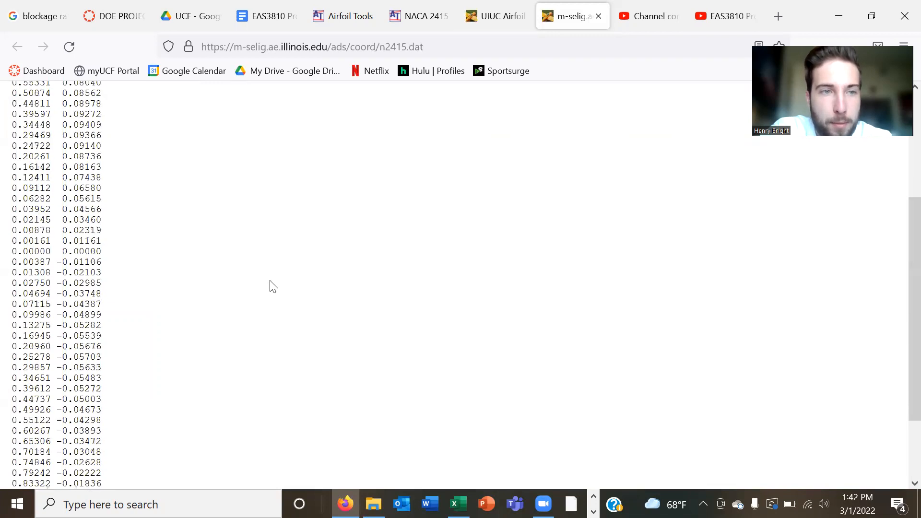
scroll(273, 286, "up", 5)
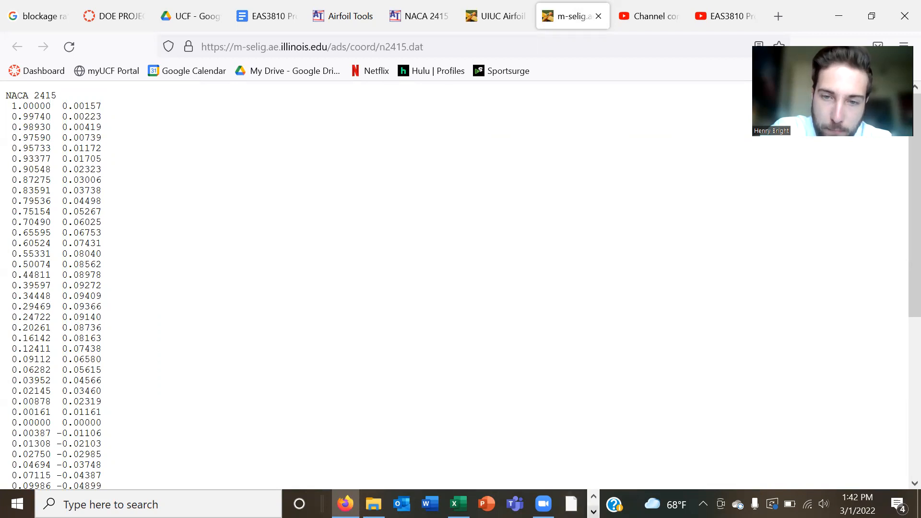
Step: Switch to New Text Document in Notepad and look through the airfoil coordinates in it
left_click(593, 511)
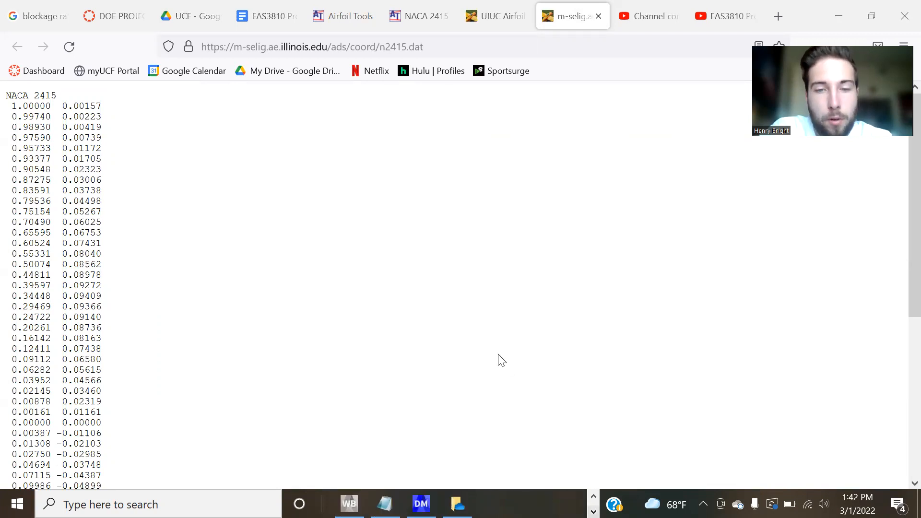
left_click(384, 504)
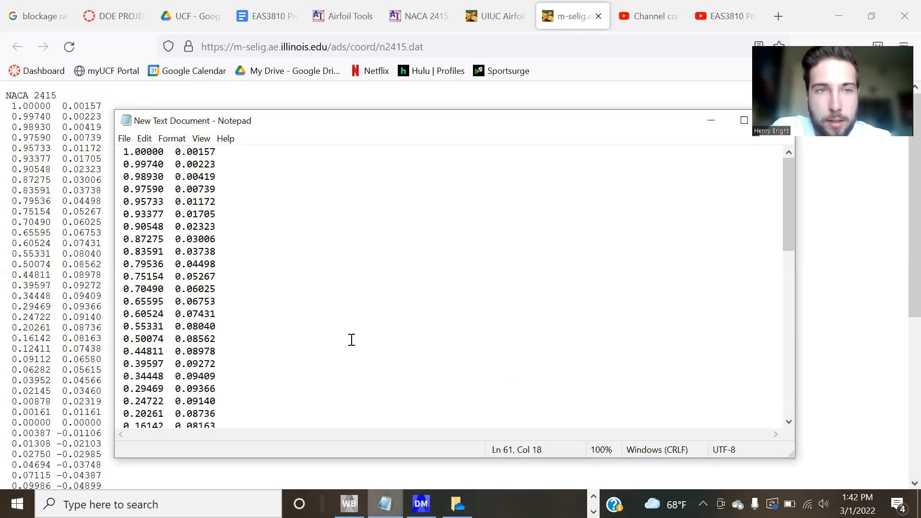
scroll(322, 266, "down", 13)
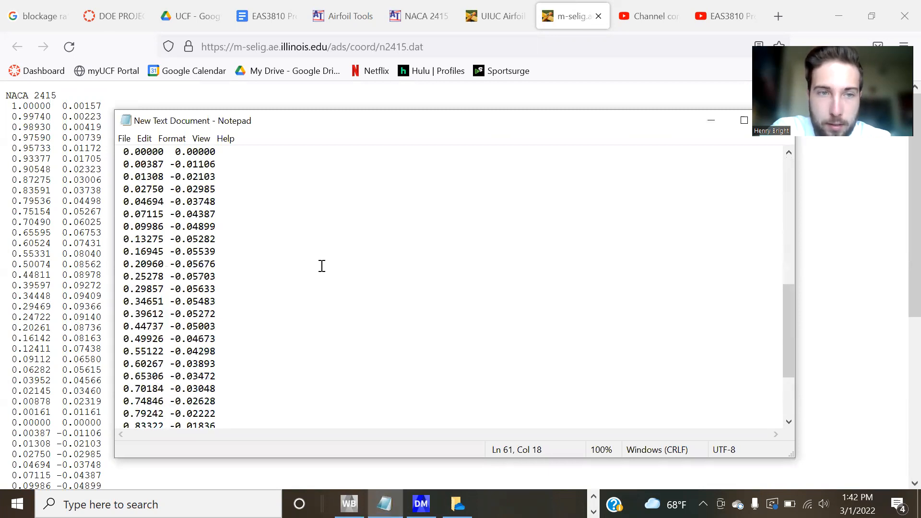
scroll(322, 266, "up", 9)
scroll(322, 266, "up", 4)
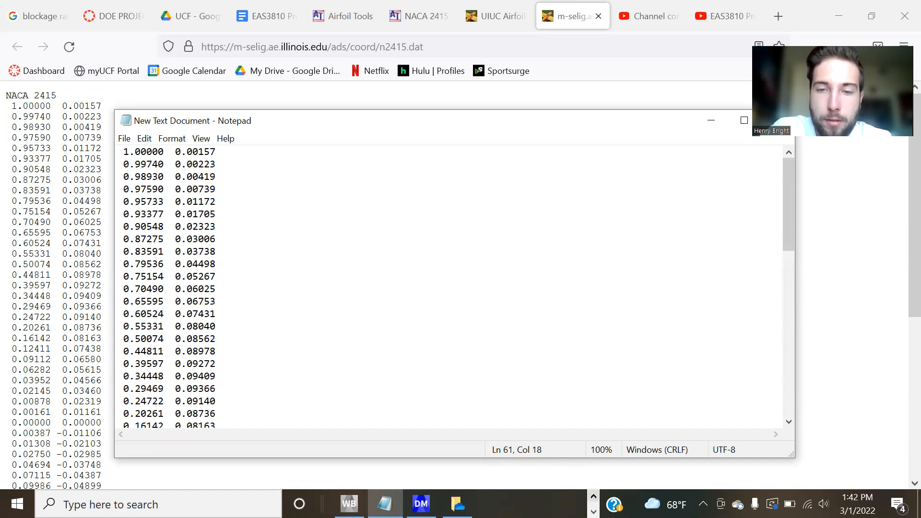
Step: Switch to the NACA 2415 workbook in Excel
right_click(592, 496)
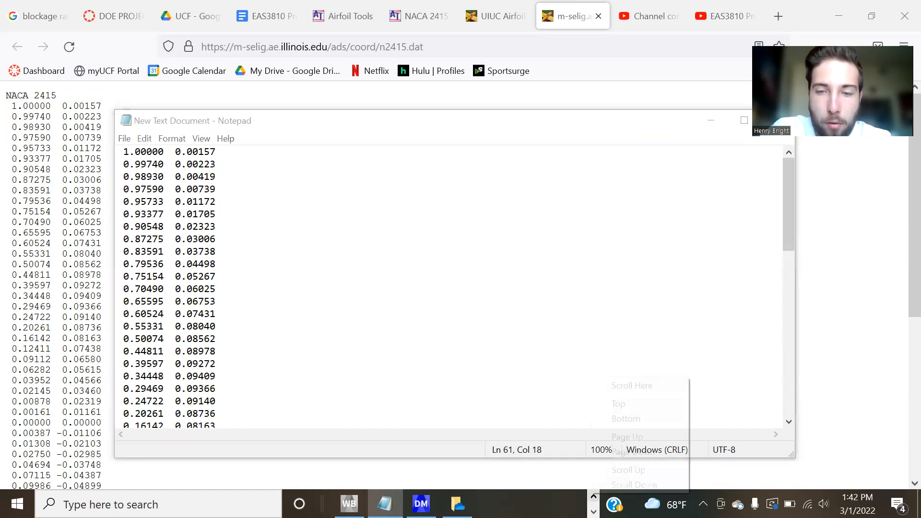
left_click(593, 497)
left_click(593, 496)
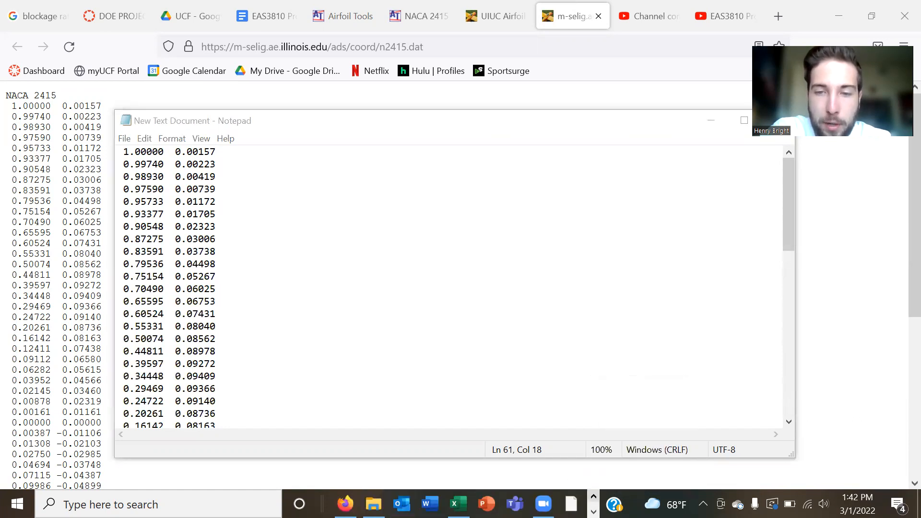
mouse_move(458, 504)
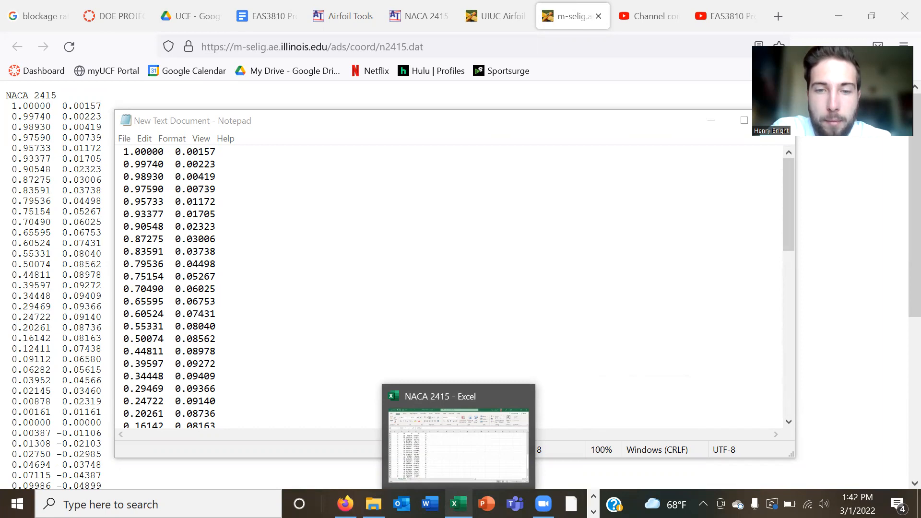
right_click(459, 504)
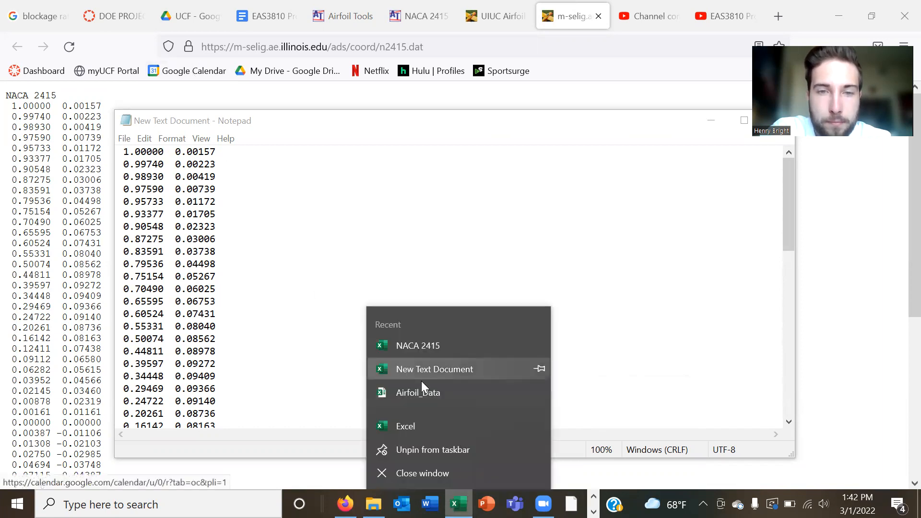
left_click(432, 474)
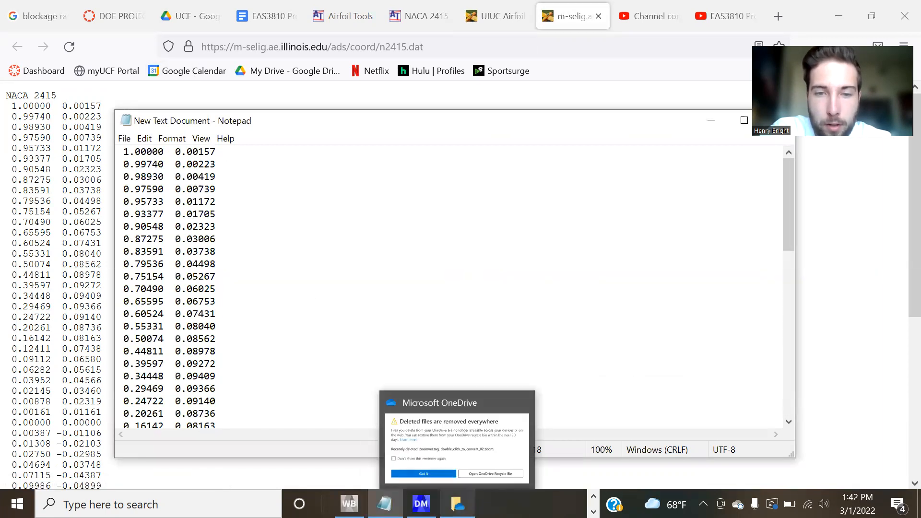
left_click(424, 474)
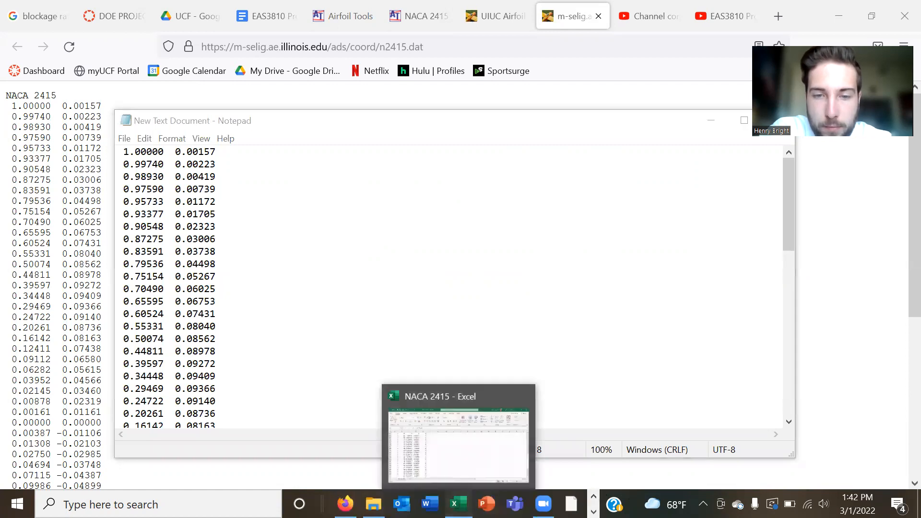
left_click(458, 504)
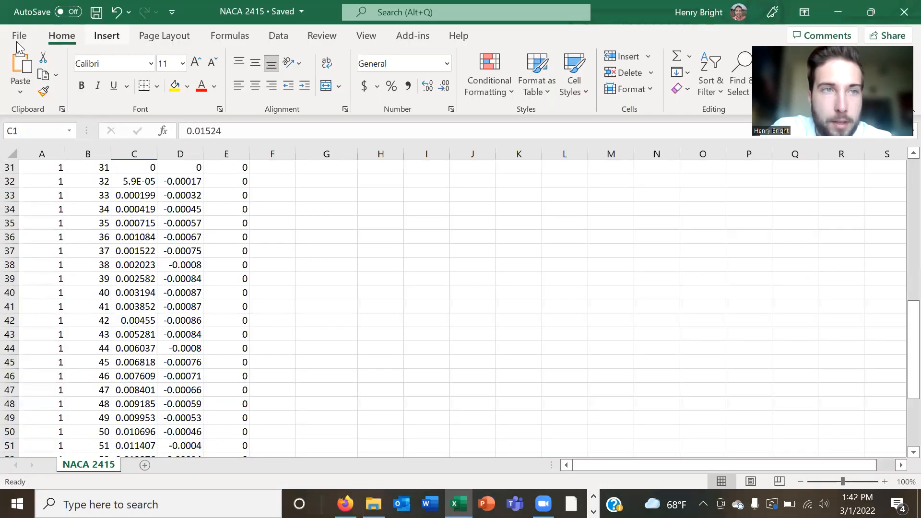
Step: Browse to the Desktop folder and open the New Text Document file for import
left_click(17, 41)
left_click(39, 130)
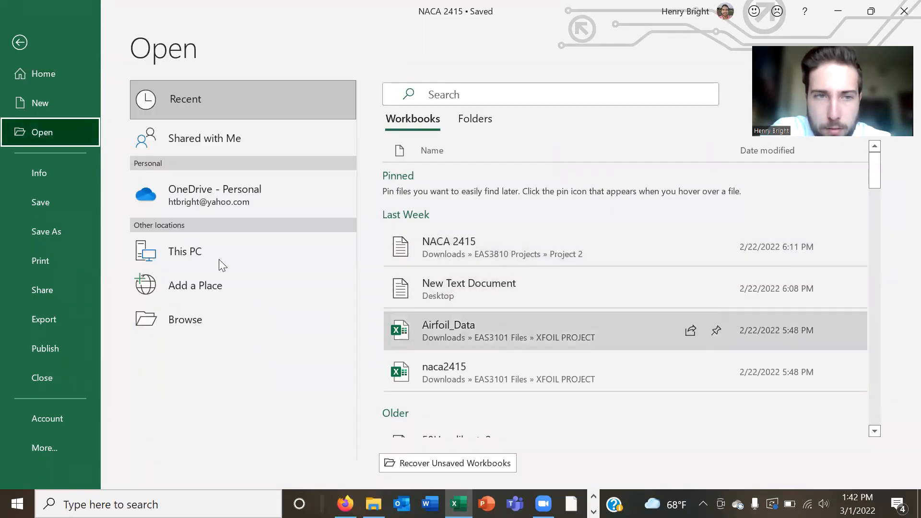
left_click(220, 320)
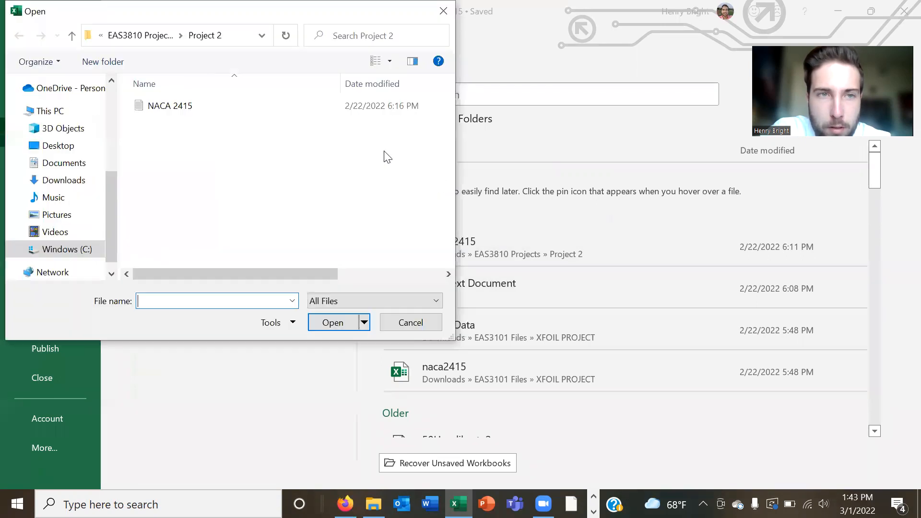
left_click(202, 108)
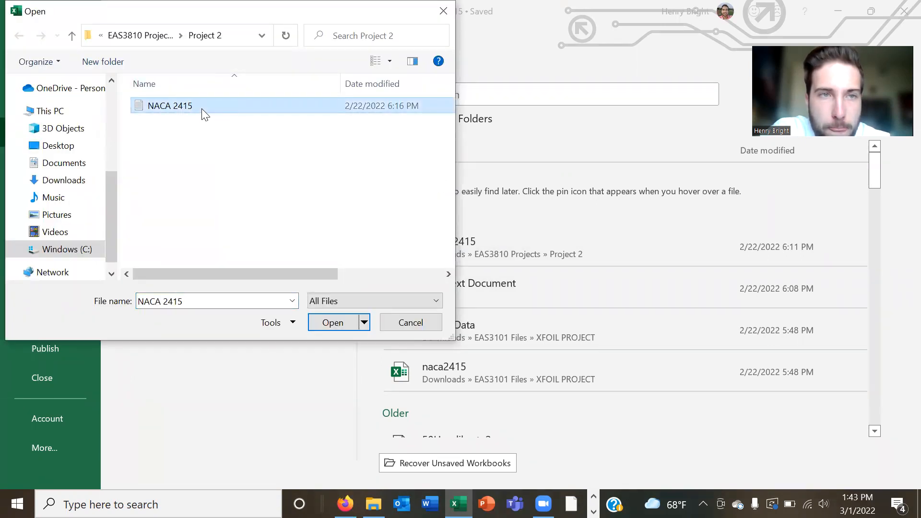
scroll(67, 170, "up", 1)
scroll(67, 171, "up", 1)
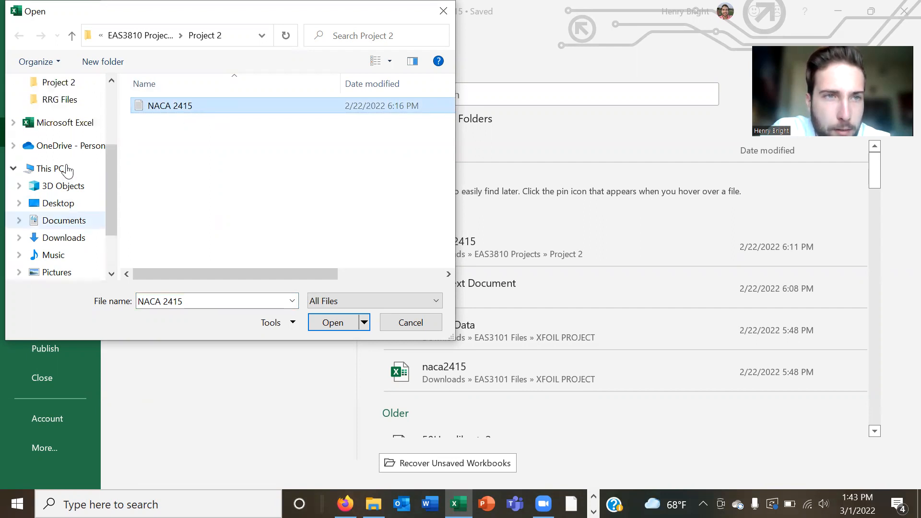
left_click(72, 204)
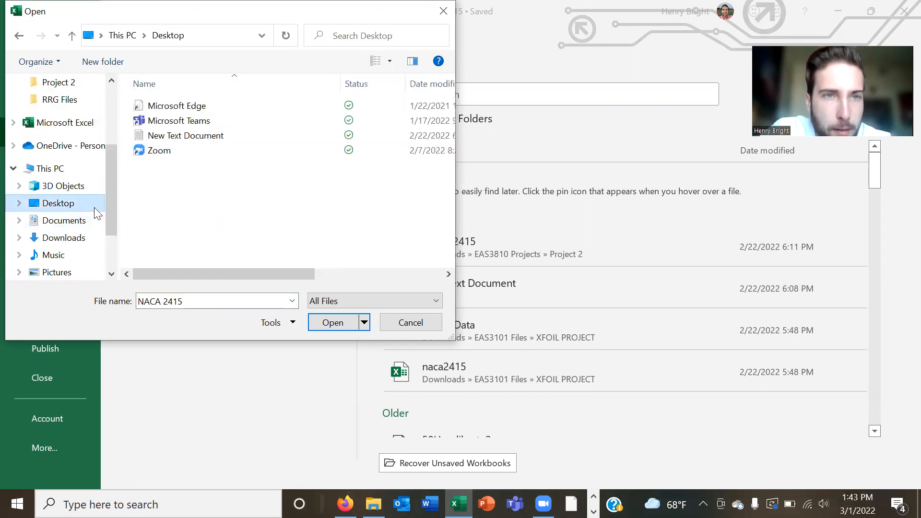
left_click(210, 136)
left_click(330, 322)
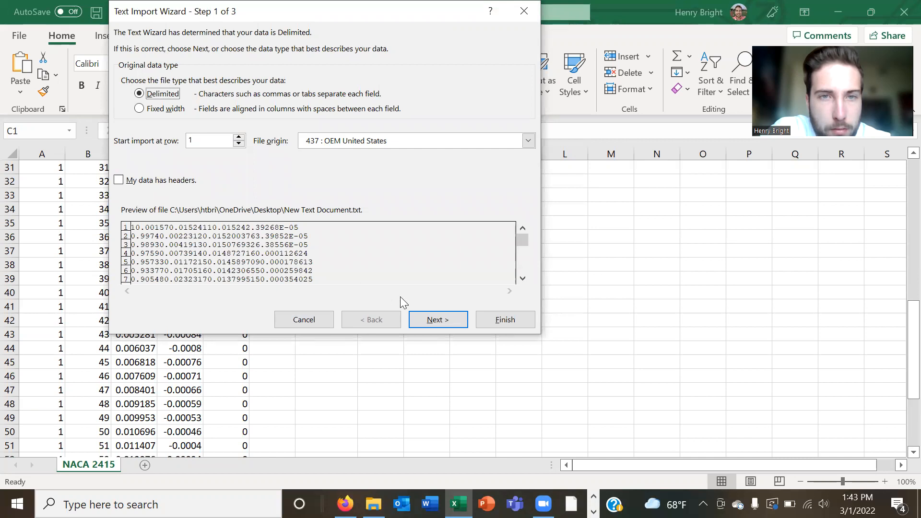
Step: Import the text as delimited data with Tab as the delimiter and the General column format
left_click(442, 327)
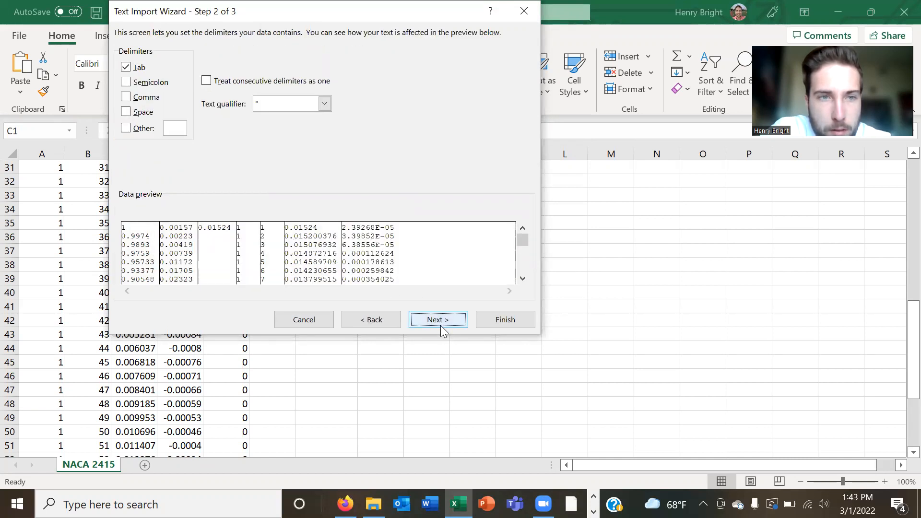
left_click(440, 326)
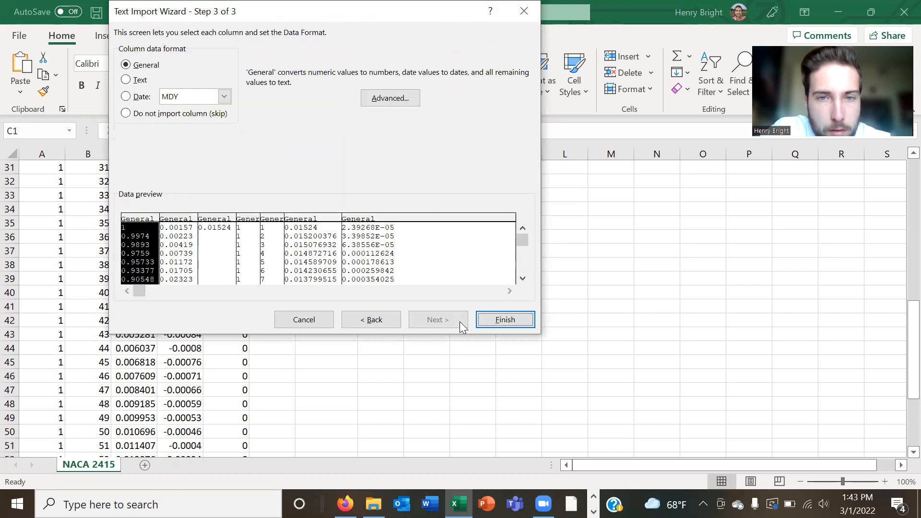
left_click(482, 319)
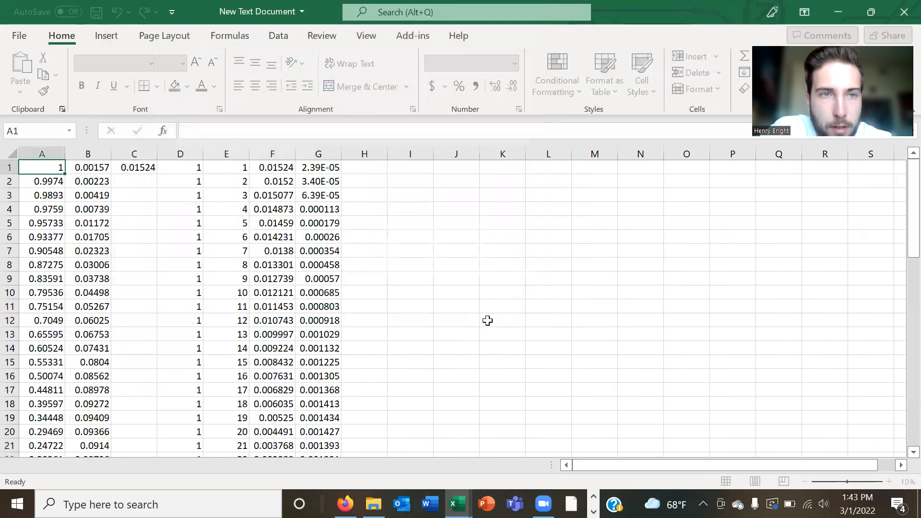
Step: Examine the imported data, checking the coordinates in columns A and B, the value in C1 and the remaining columns down to the last rows
left_click(139, 204)
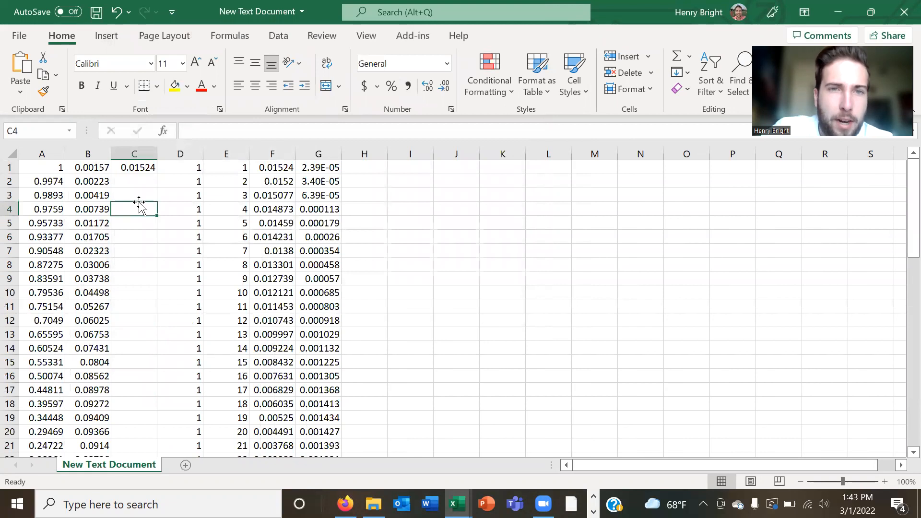
left_click(413, 233)
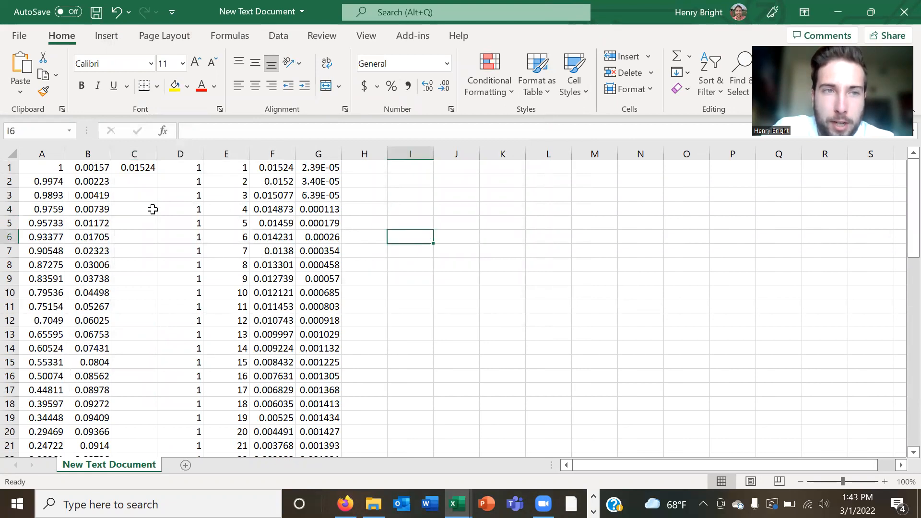
left_click_drag(28, 171, 83, 338)
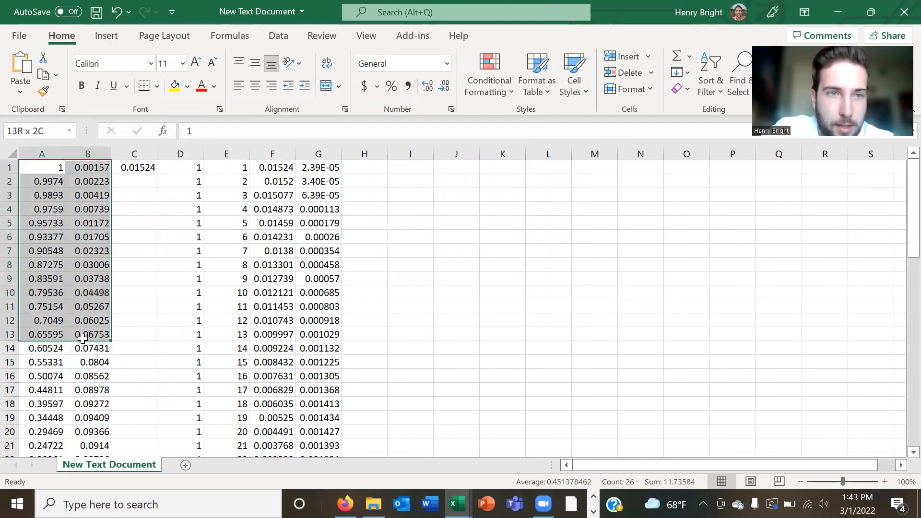
left_click(134, 207)
left_click(132, 168)
left_click(139, 197)
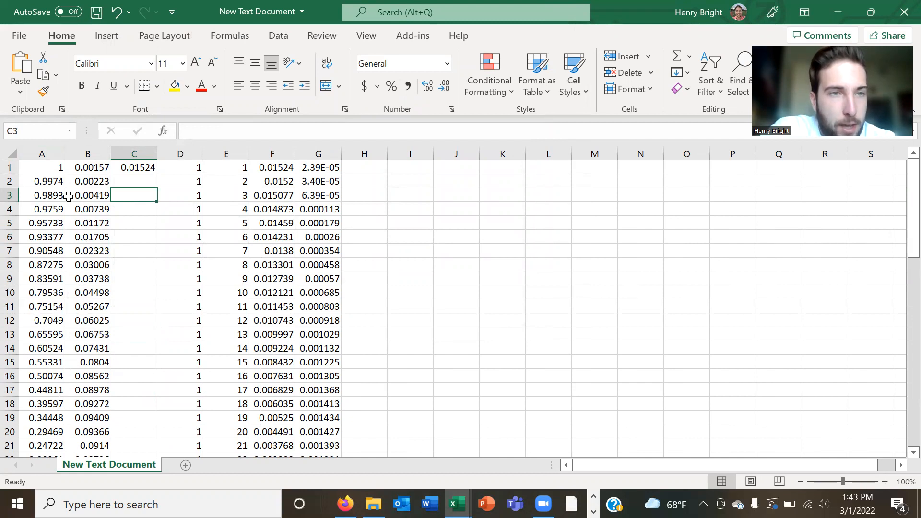
scroll(144, 370, "down", 20)
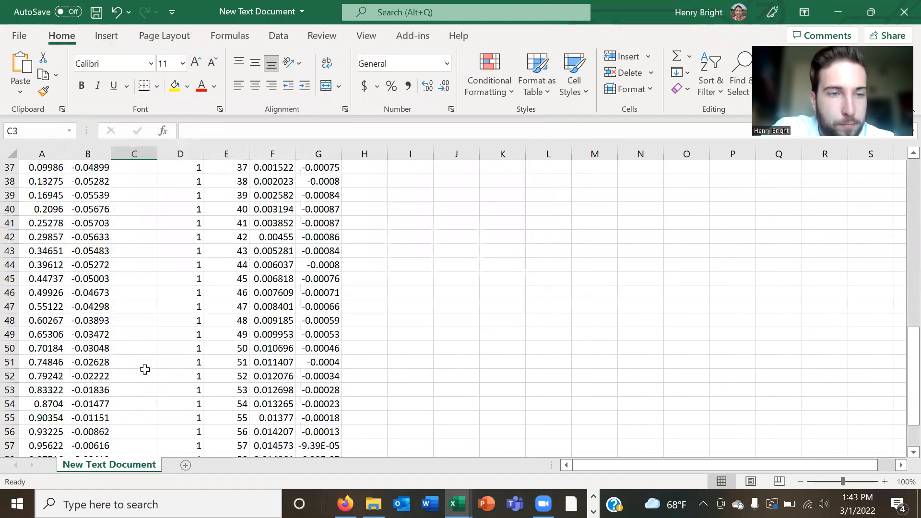
scroll(145, 370, "up", 20)
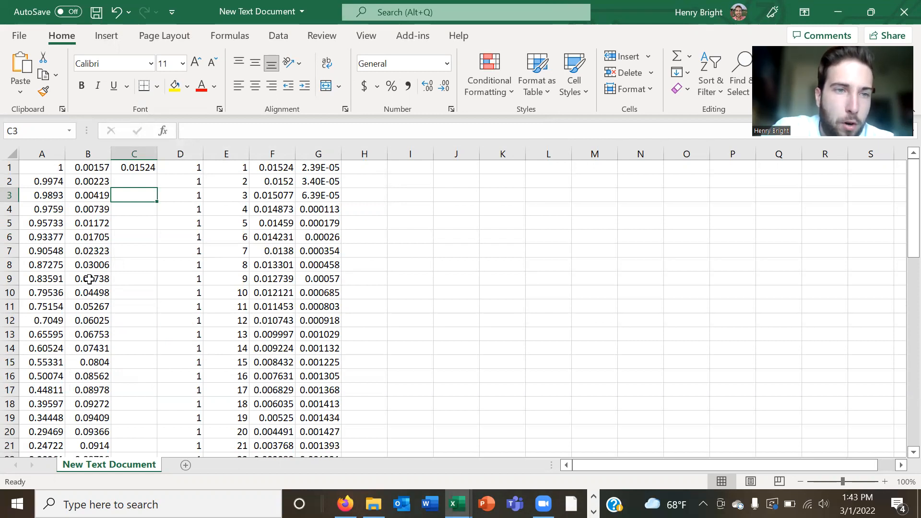
Step: Examine the airfoil coordinates in columns A and B from the first row down to the last
scroll(104, 363, "down", 4)
scroll(104, 363, "down", 3)
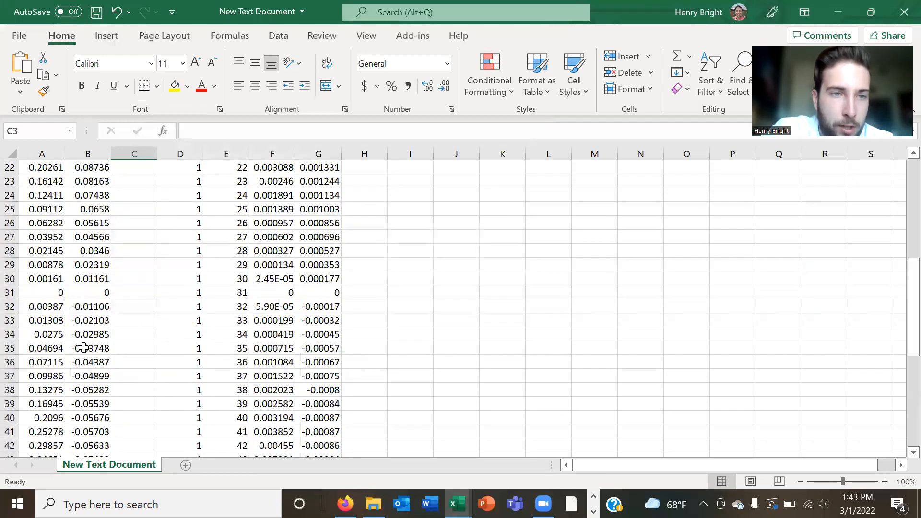
scroll(94, 359, "down", 11)
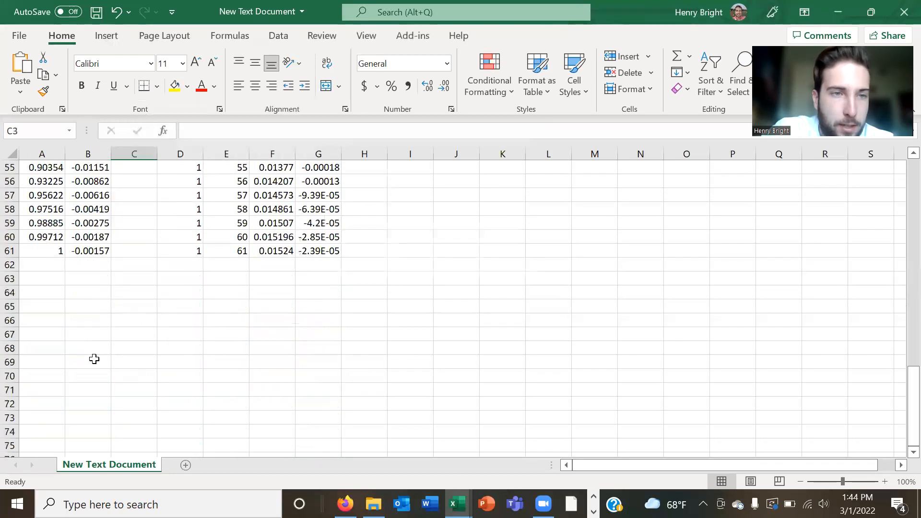
scroll(88, 271, "up", 10)
scroll(87, 271, "up", 8)
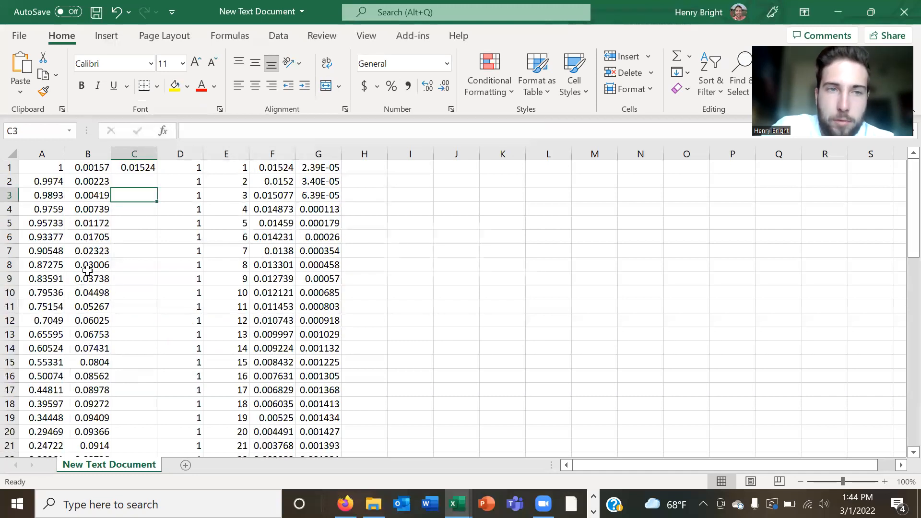
left_click(447, 251)
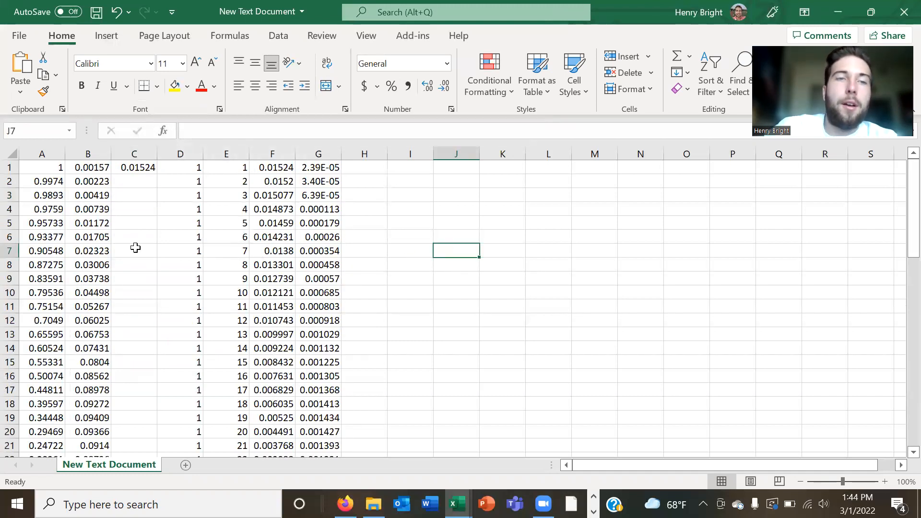
Step: Compare the factor in C1 and the original coordinates in A1 and B1 with the scaled coordinates in columns F and G
left_click(140, 212)
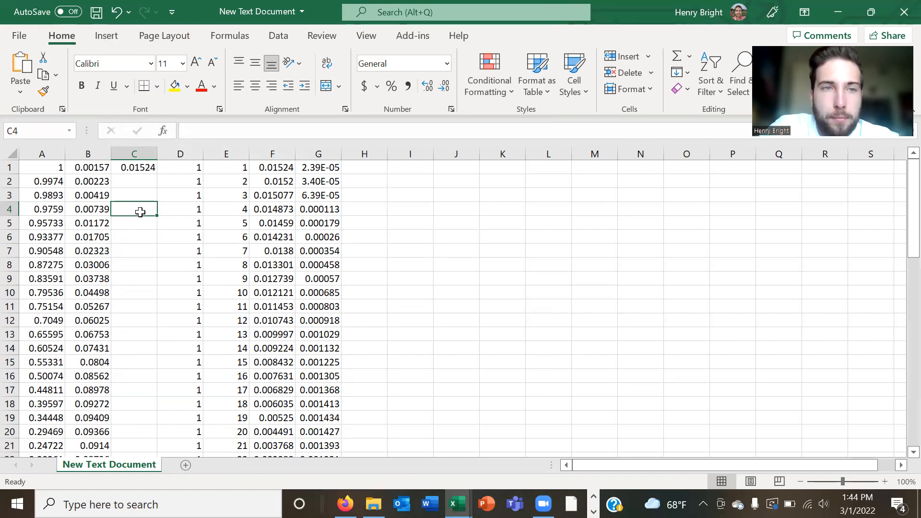
left_click(140, 169)
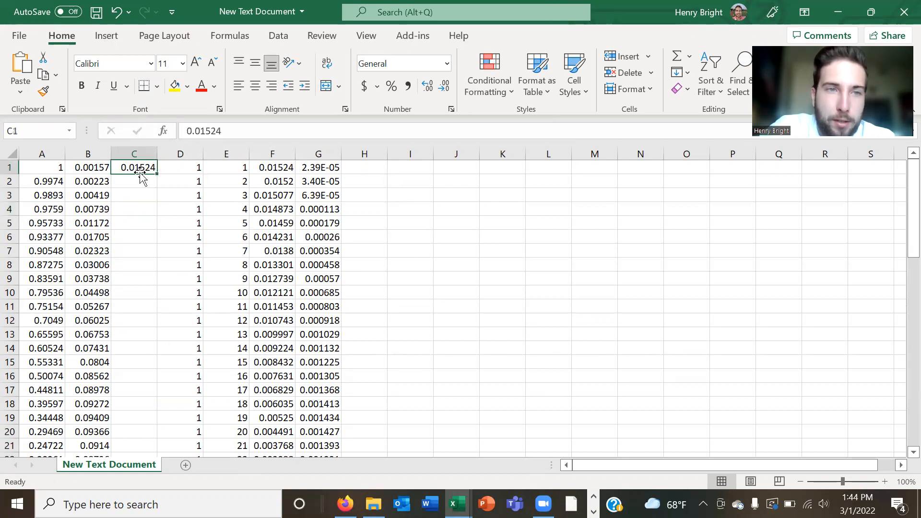
left_click(143, 207)
left_click(137, 169)
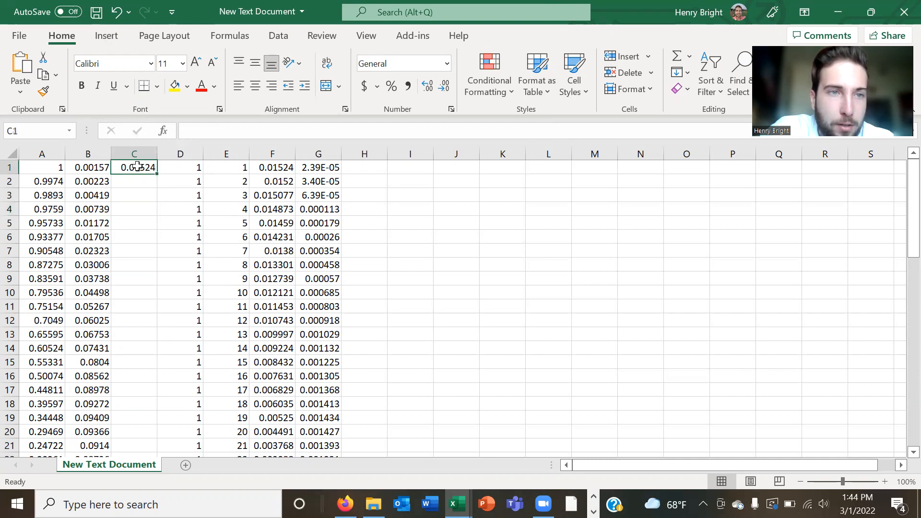
right_click(138, 170)
key("Escape")
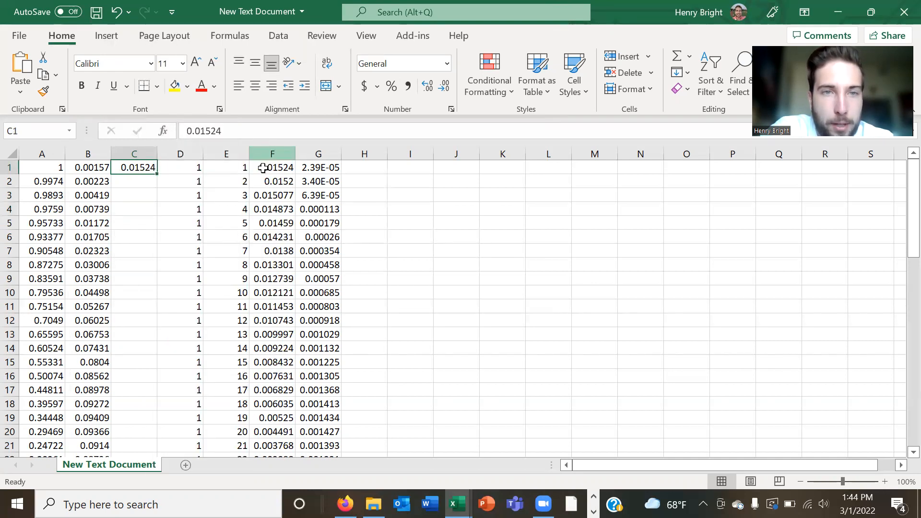
left_click(80, 167)
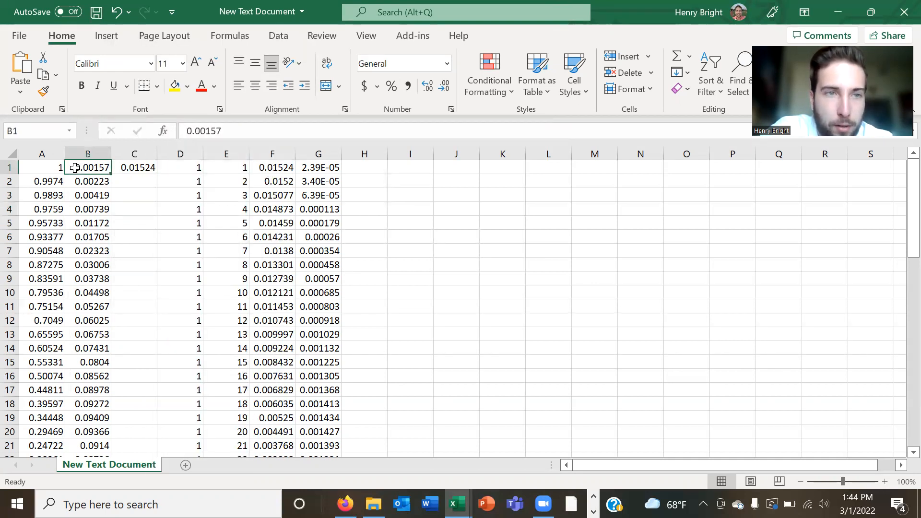
left_click(48, 166)
left_click(274, 167)
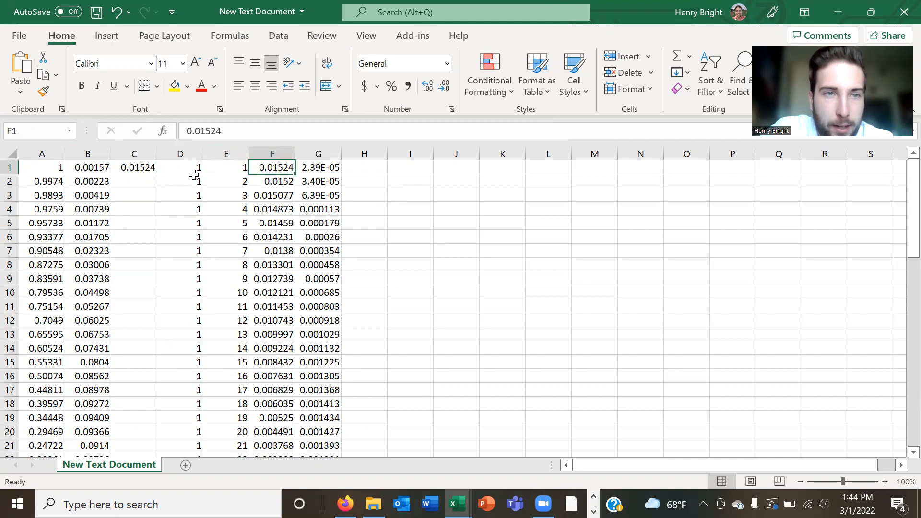
left_click(149, 170)
left_click(278, 169)
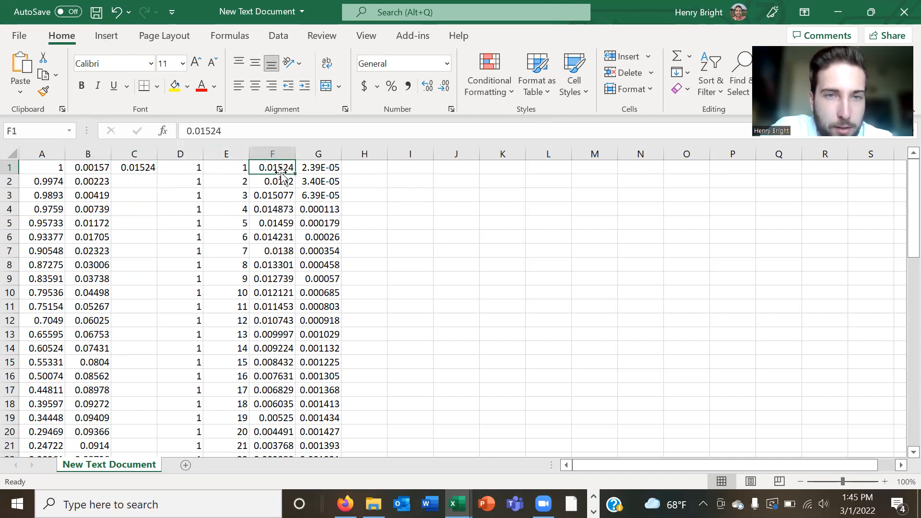
left_click_drag(283, 177, 335, 402)
left_click(395, 331)
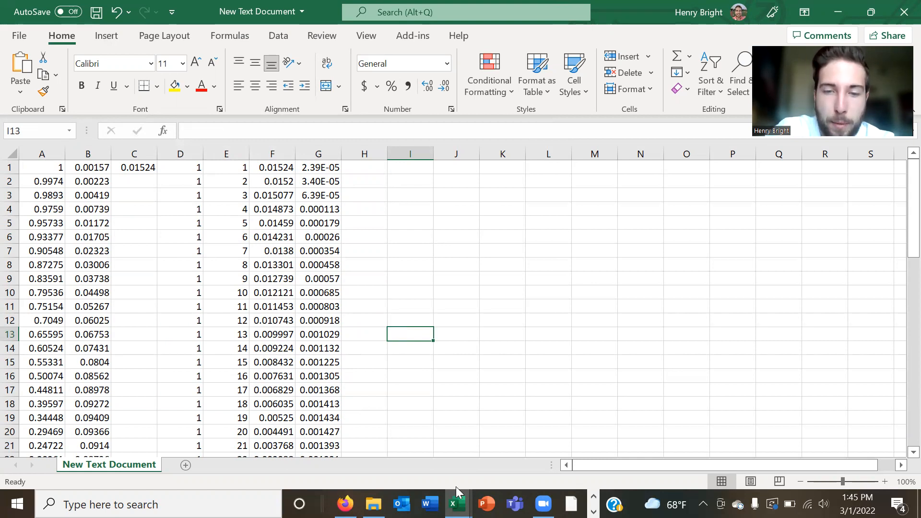
Step: Switch to the NACA 2415 workbook in Excel and return to the first rows of its point data
left_click(457, 504)
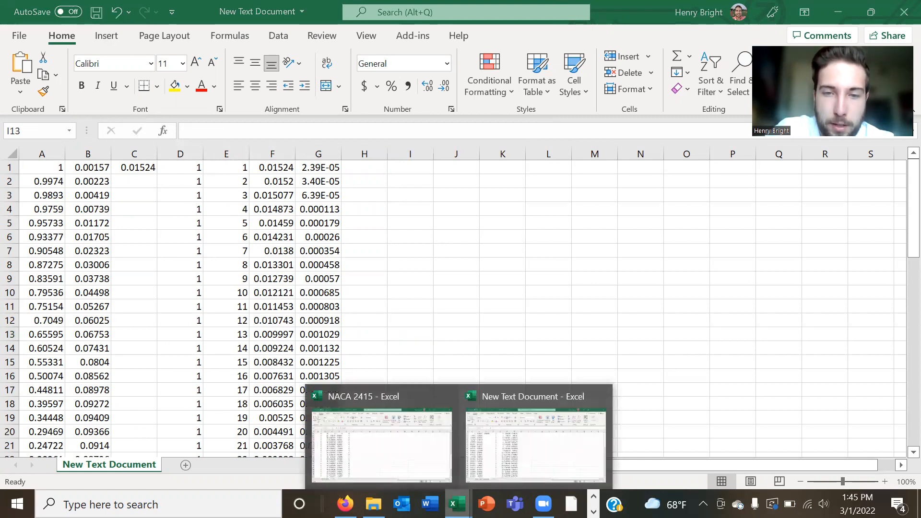
left_click(417, 449)
scroll(409, 304, "up", 10)
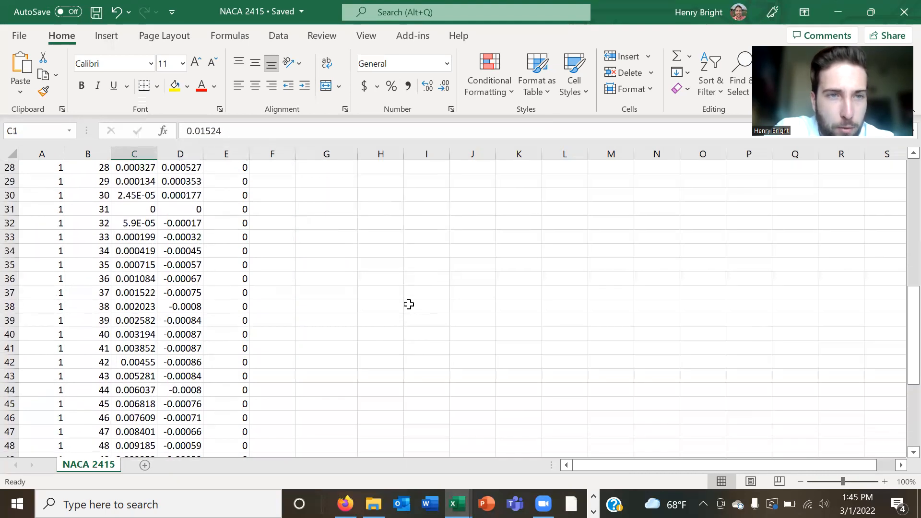
left_click(326, 250)
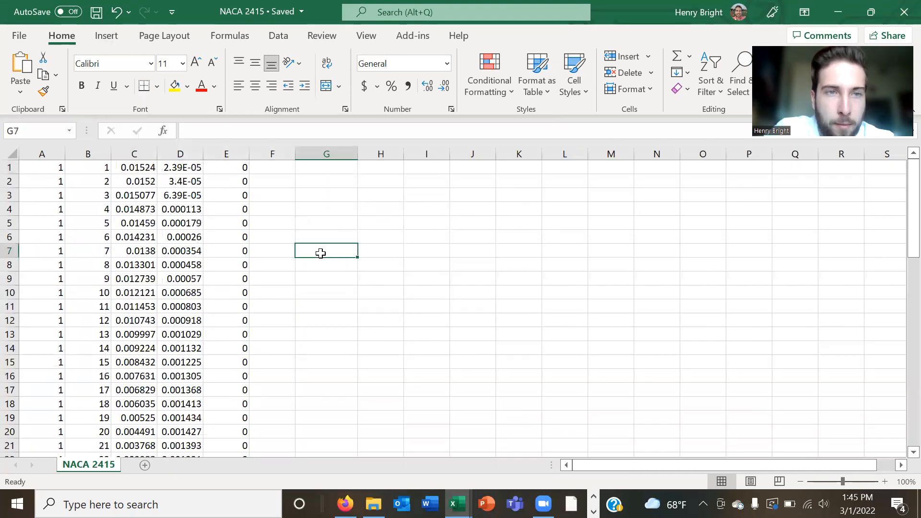
Step: Examine the point table's layout in columns A to E, checking the numbering in column B down to the last row
left_click(52, 177)
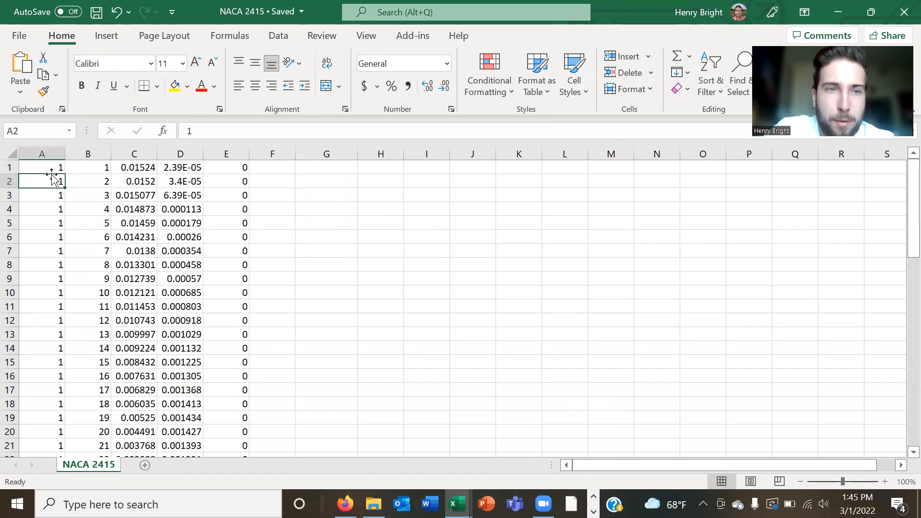
left_click(47, 169)
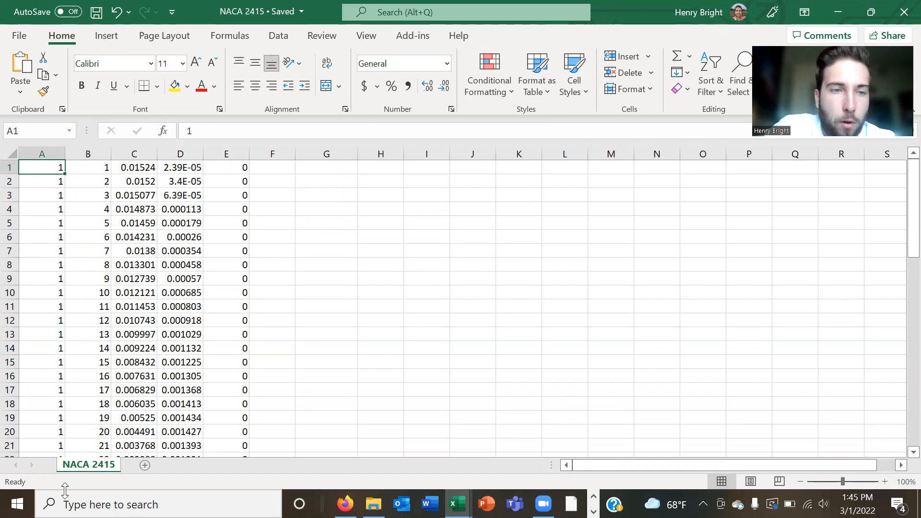
left_click(82, 166)
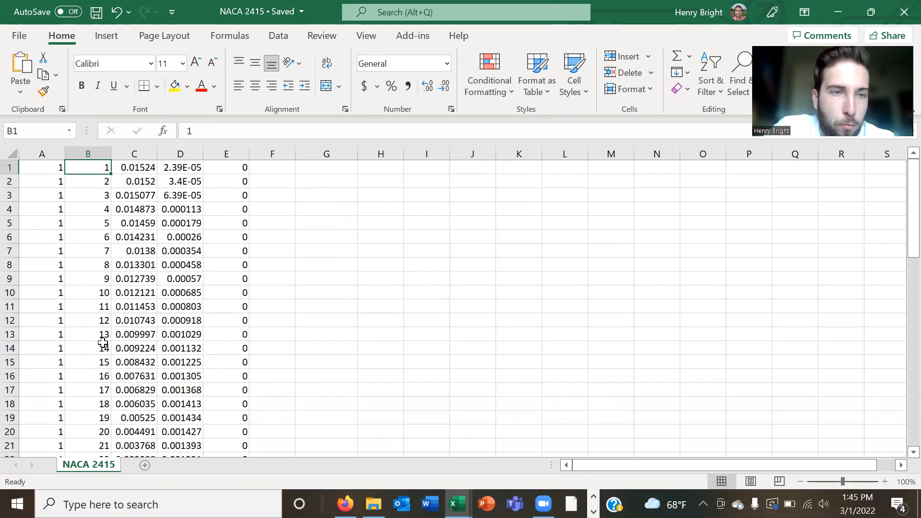
scroll(103, 342, "down", 15)
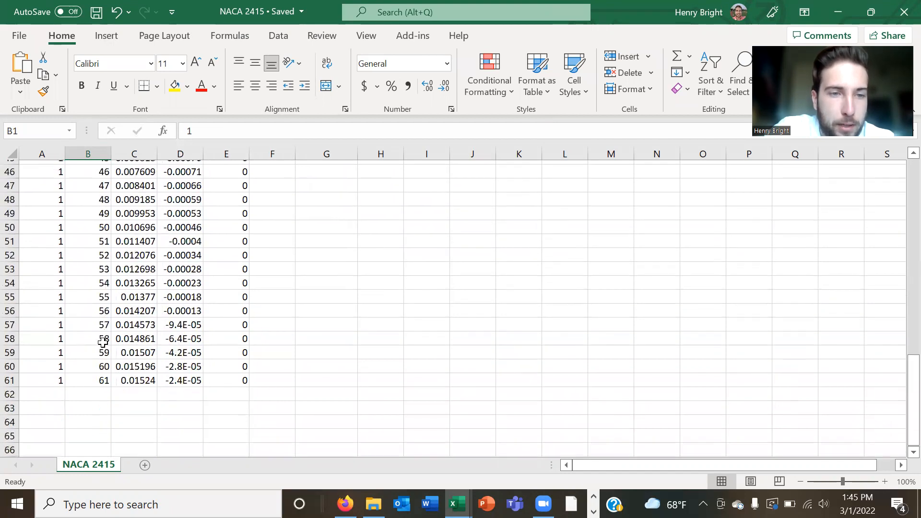
scroll(102, 342, "up", 15)
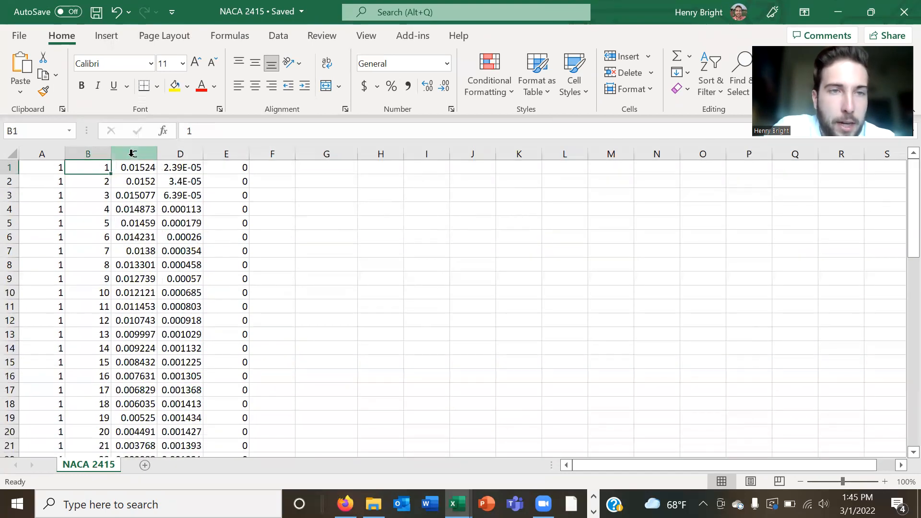
left_click(142, 166)
left_click(178, 181)
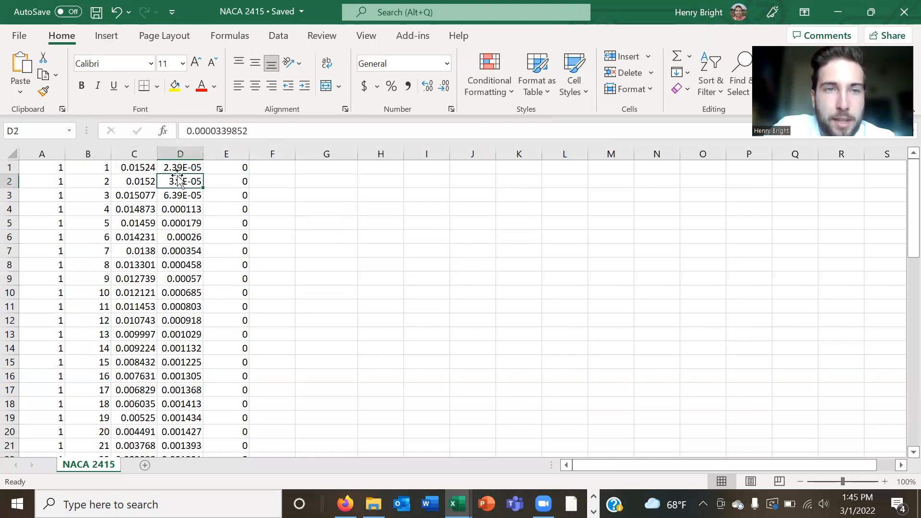
left_click(147, 168)
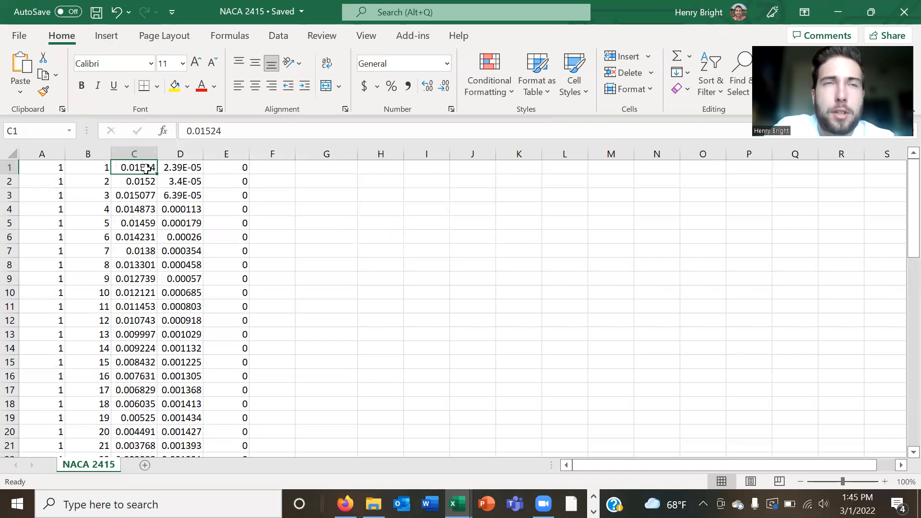
left_click(179, 179)
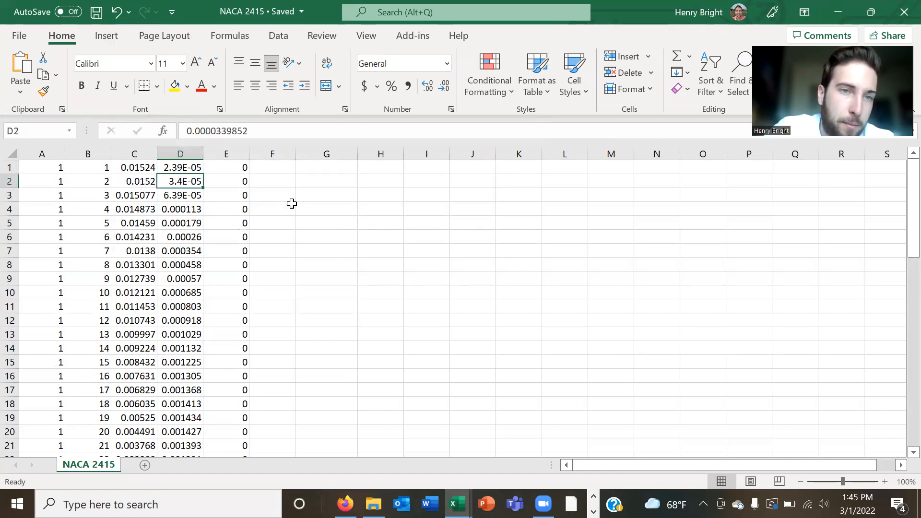
left_click(223, 168)
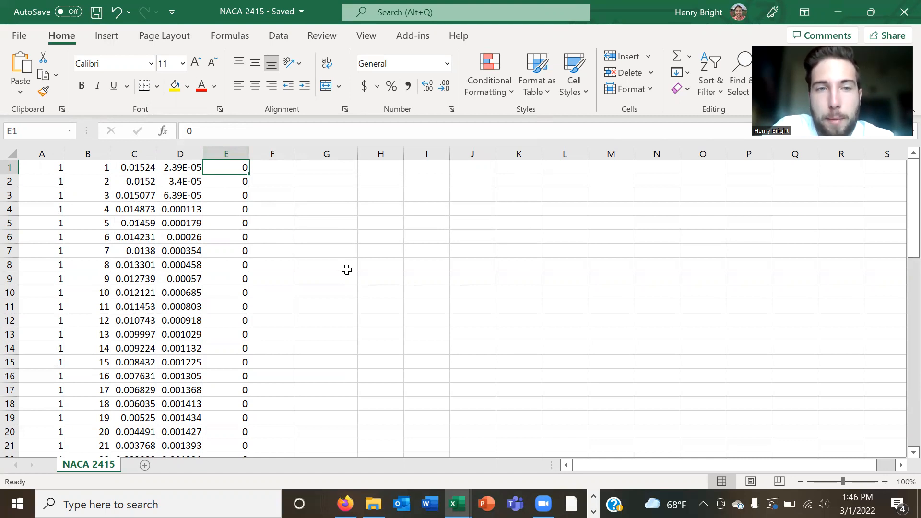
left_click(306, 235)
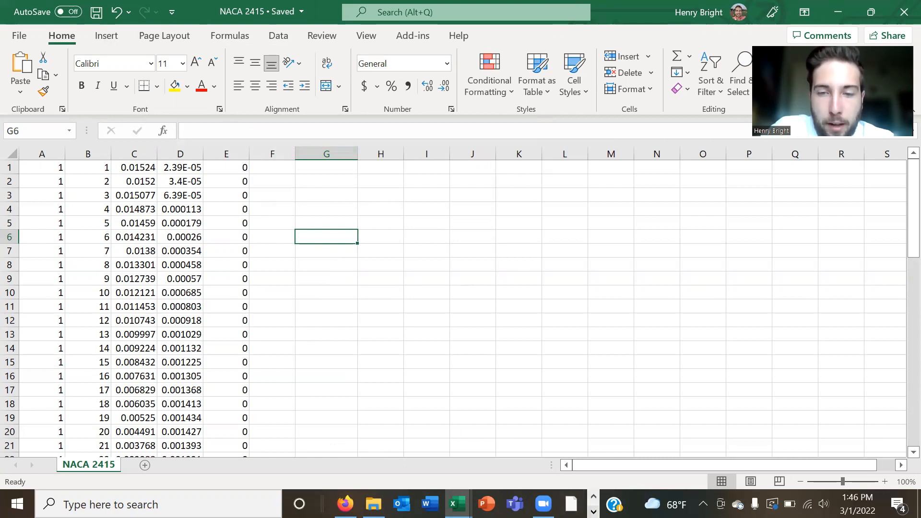
Step: Switch to the Fluid Flow (Fluent) geometry in DesignModeler and focus on the origin inside the wind tunnel's test section
left_click(594, 512)
left_click(349, 503)
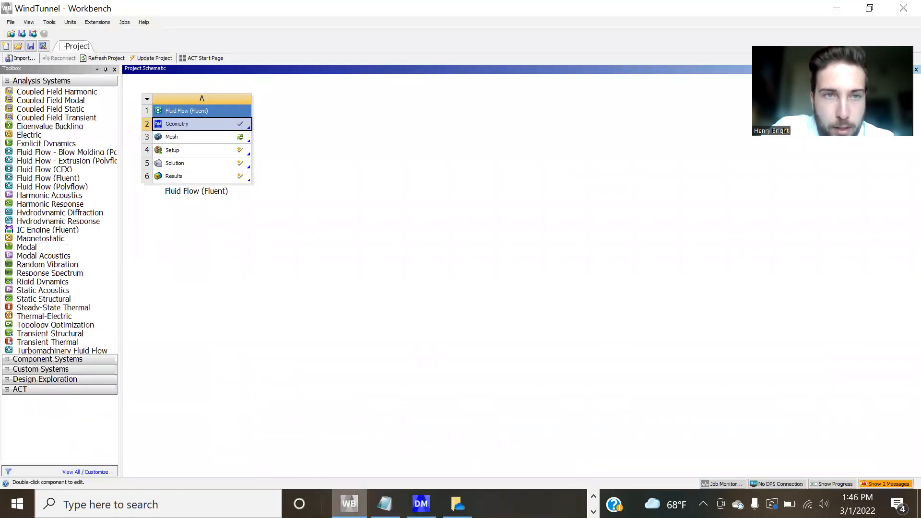
left_click(420, 504)
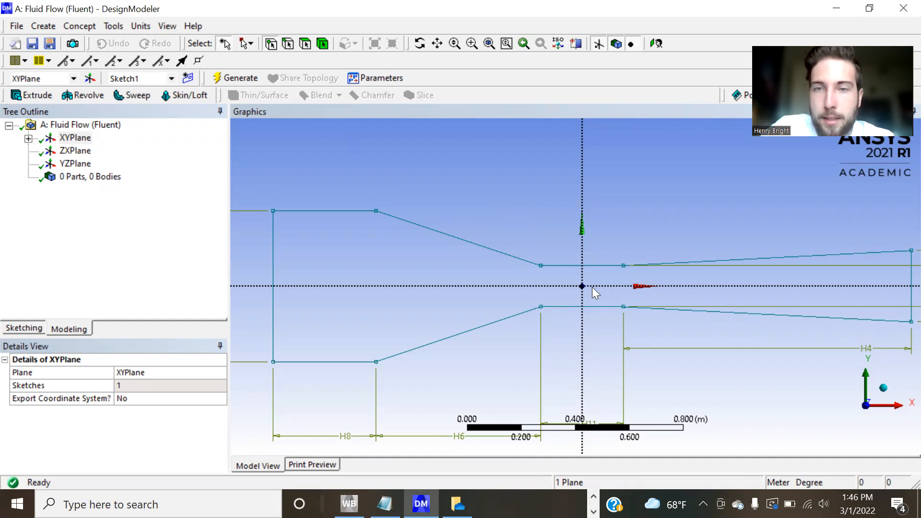
scroll(581, 285, "up", 3)
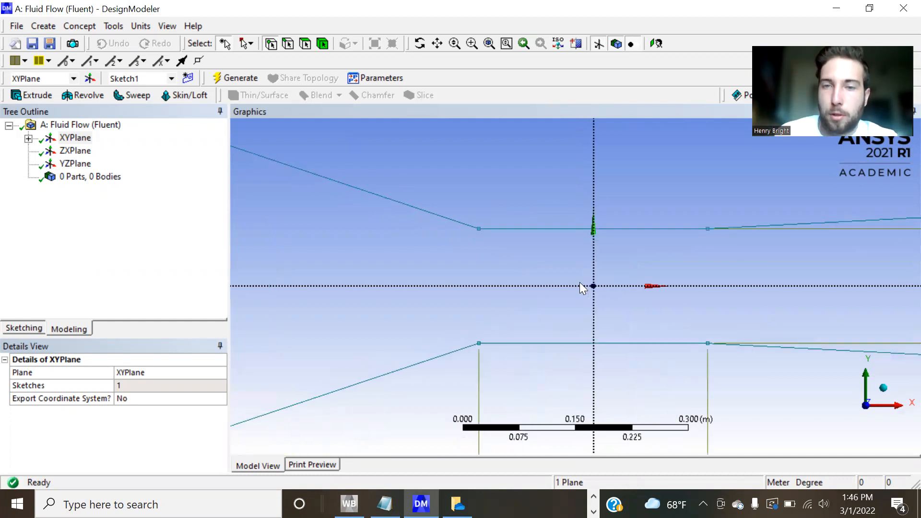
scroll(645, 286, "up", 3)
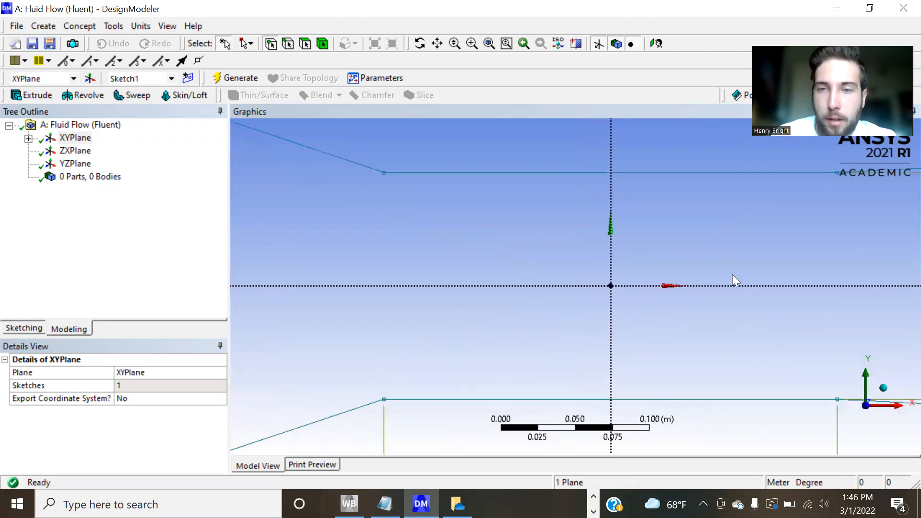
scroll(733, 281, "up", 1)
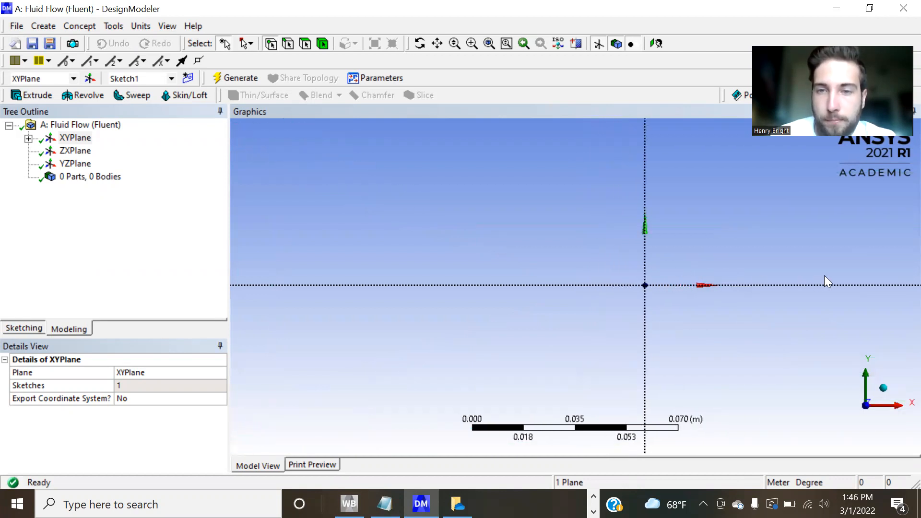
scroll(825, 276, "down", 2)
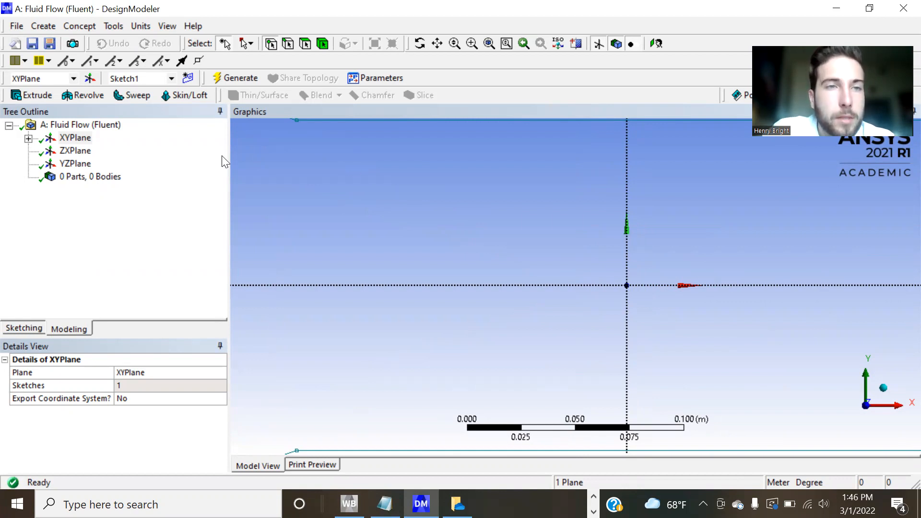
Step: Create a Point feature of construction points from the NACA 2415 coordinates file on the XYPlane and generate it
left_click(49, 25)
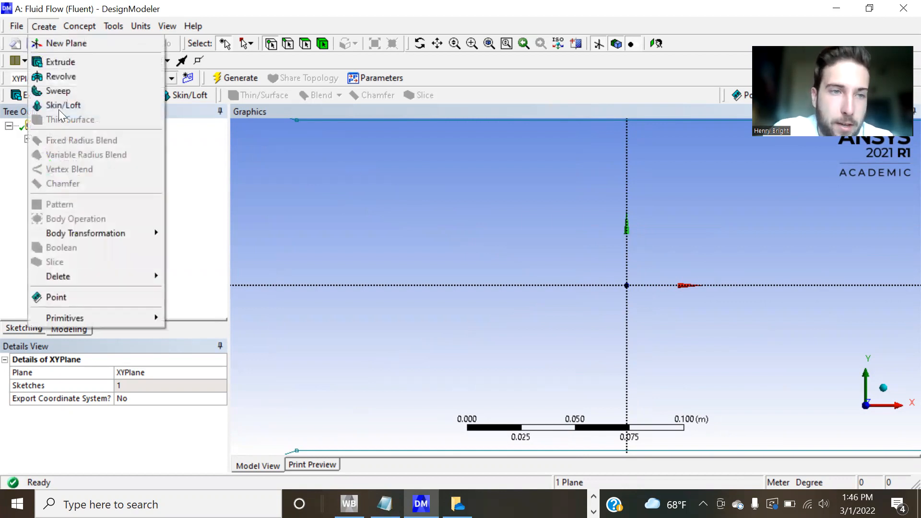
left_click(92, 297)
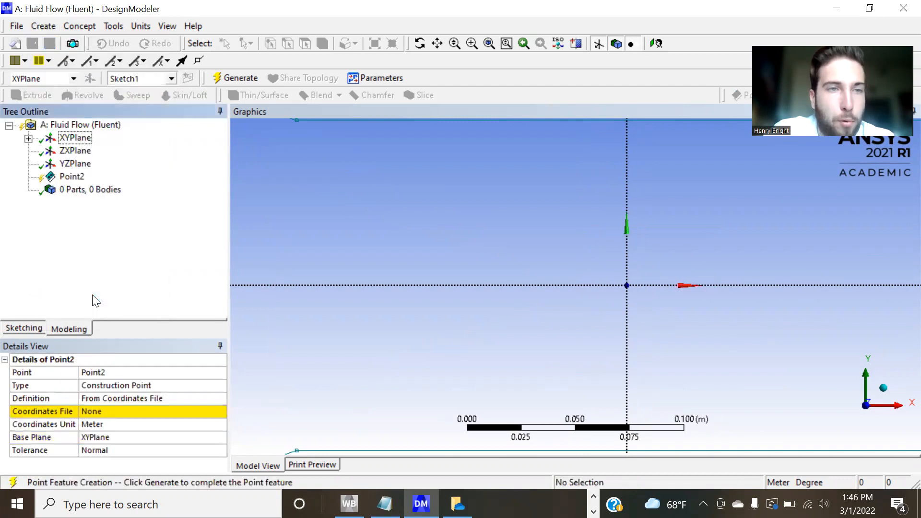
left_click(101, 407)
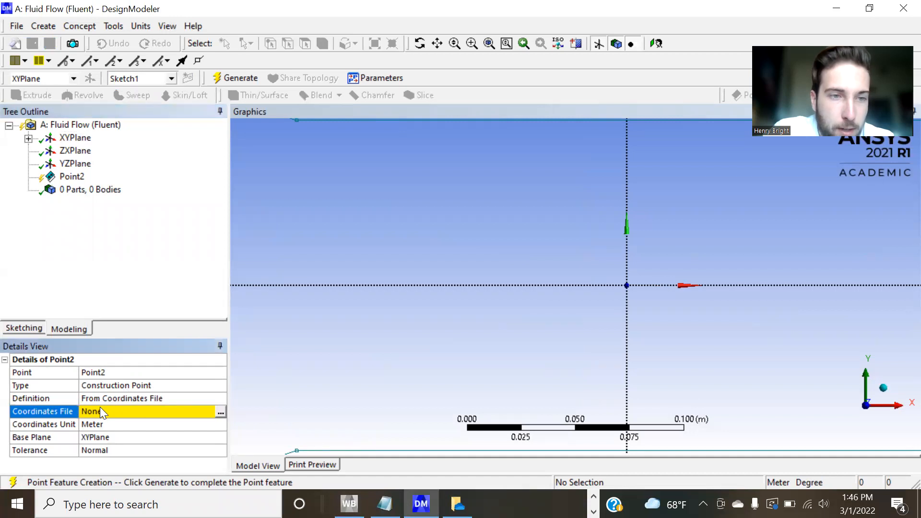
left_click(220, 411)
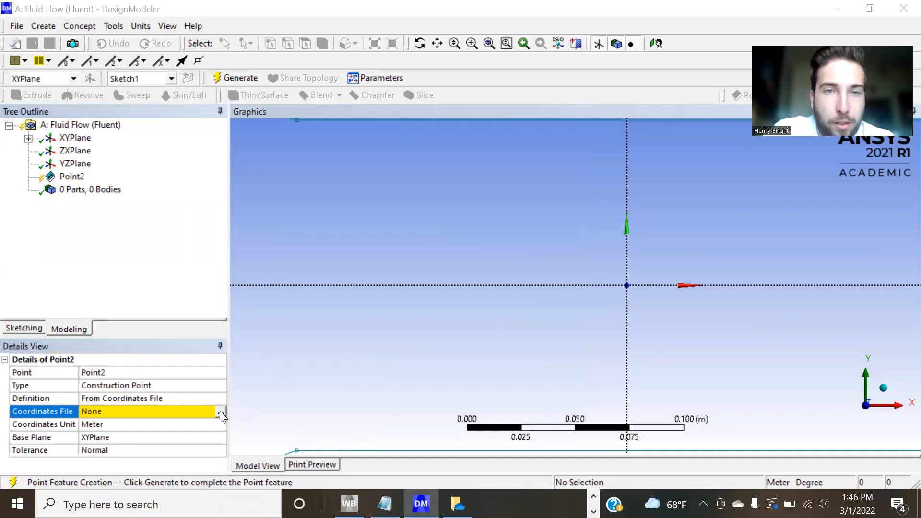
left_click(391, 164)
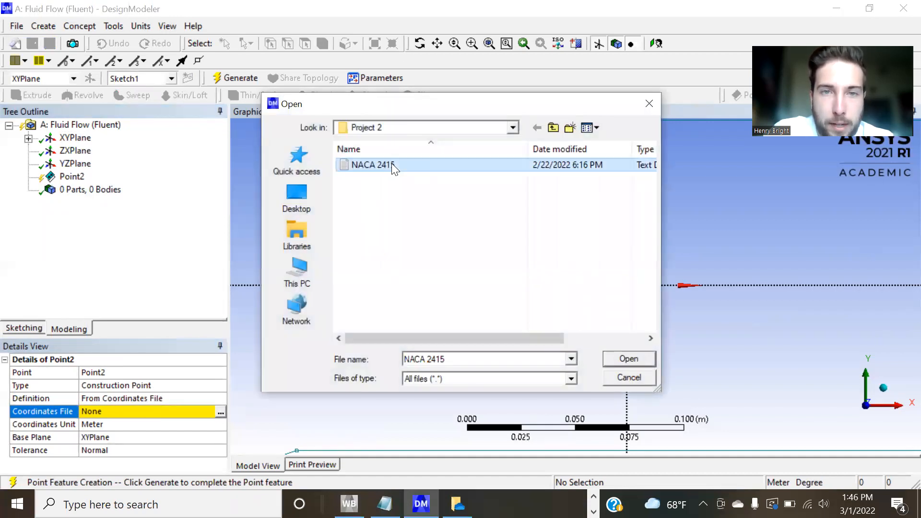
left_click(628, 359)
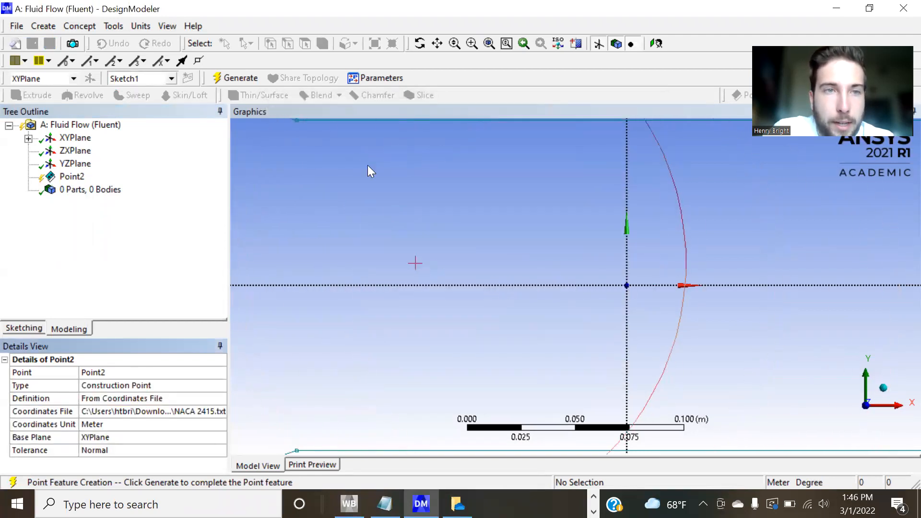
key("F5")
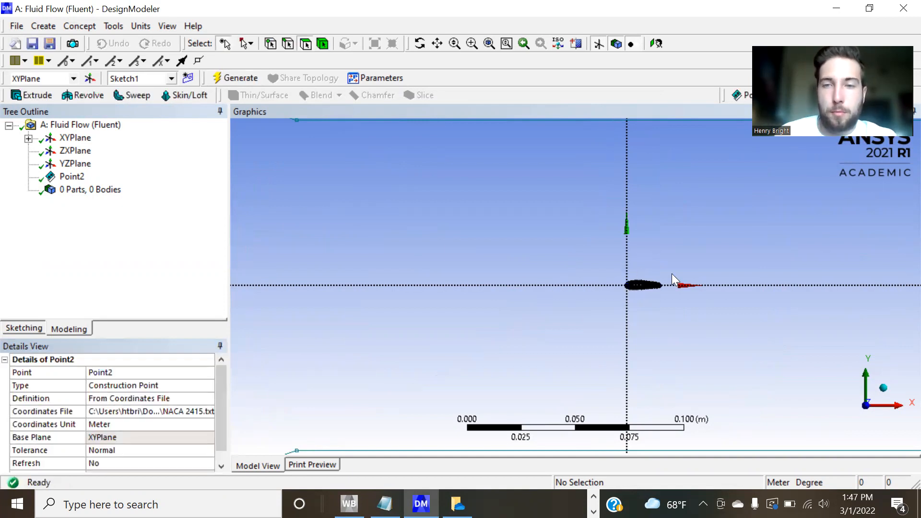
Step: Examine the imported airfoil points up close, framing the whole profile from the leading edge at the origin to the trailing edge
scroll(672, 274, "up", 2)
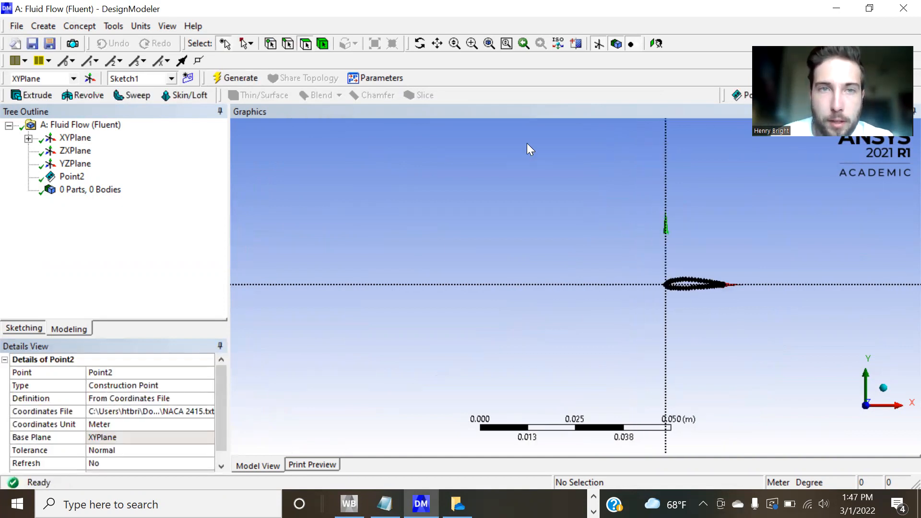
left_click(437, 43)
left_click_drag(707, 267, 482, 238)
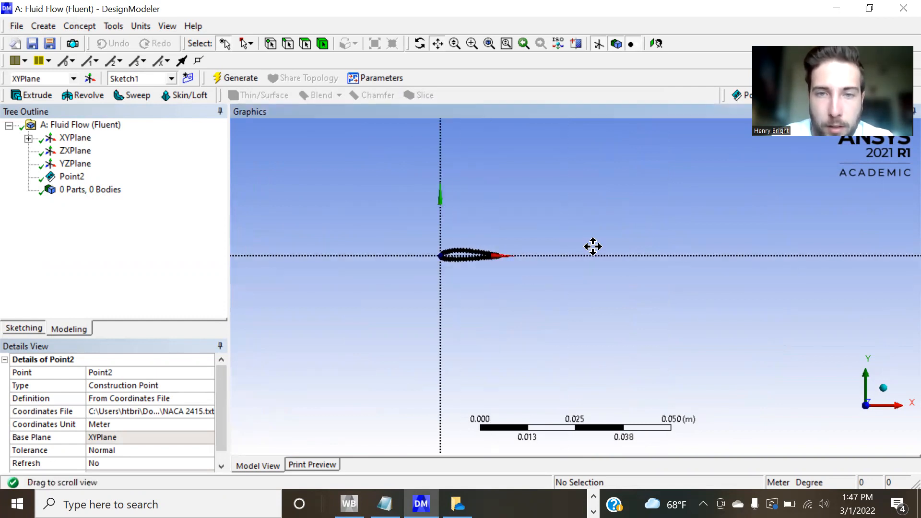
scroll(593, 246, "up", 3)
right_click_drag(392, 229, 640, 318)
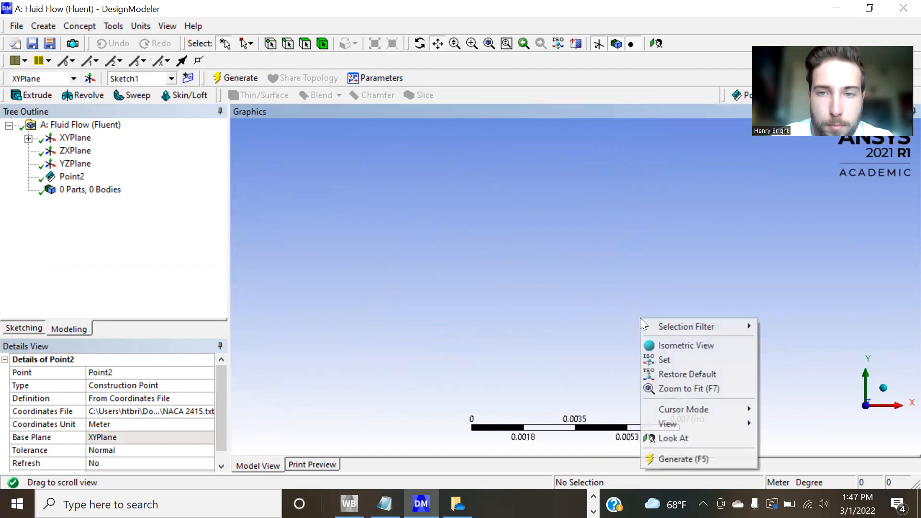
left_click(443, 45)
left_click(436, 44)
right_click_drag(424, 194, 498, 217)
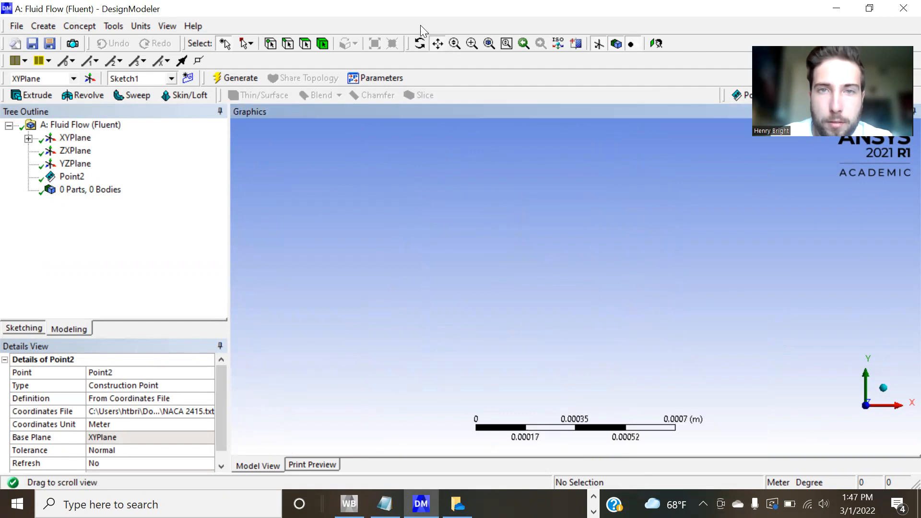
left_click(437, 44)
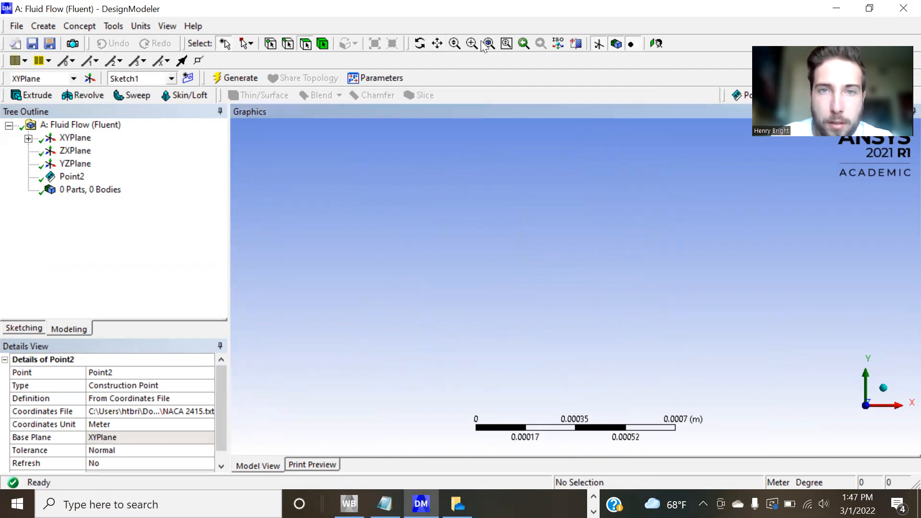
left_click(437, 44)
left_click_drag(441, 192, 562, 292)
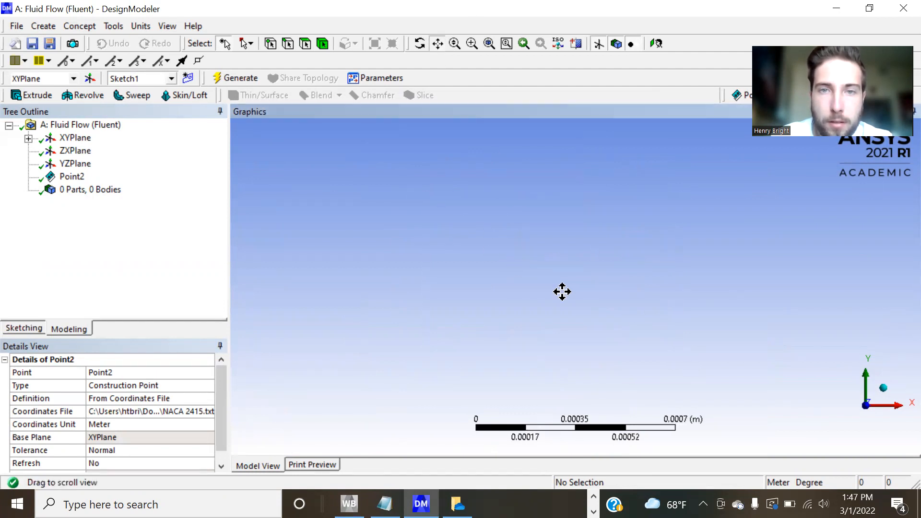
scroll(454, 229, "down", 5)
scroll(454, 230, "down", 6)
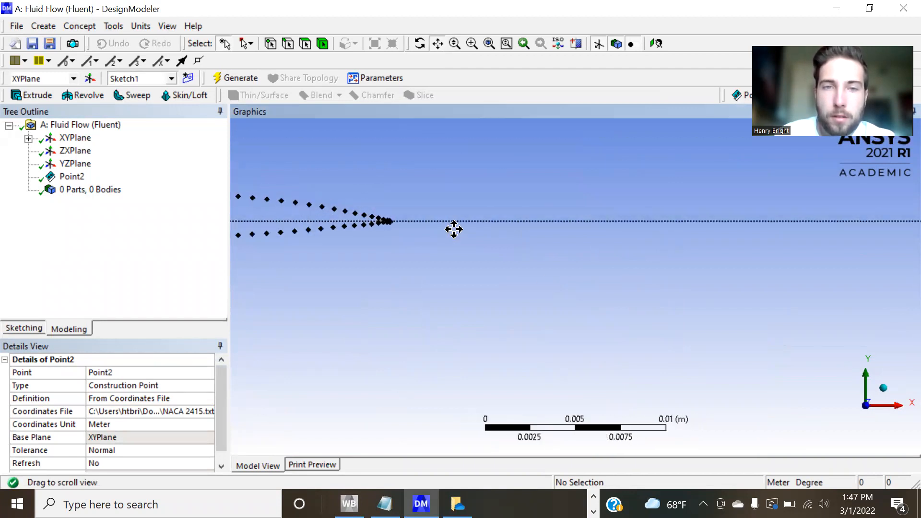
left_click_drag(405, 267, 688, 309)
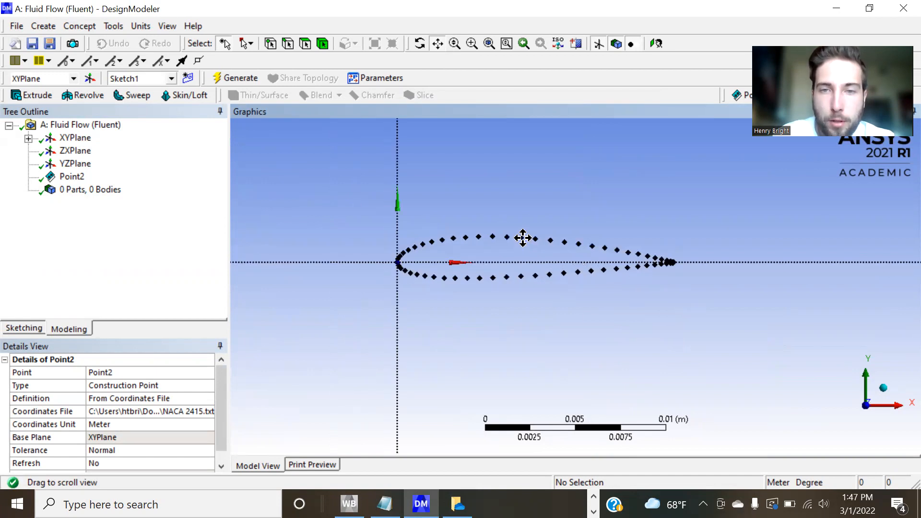
scroll(523, 237, "up", 4)
left_click_drag(567, 333, 653, 365)
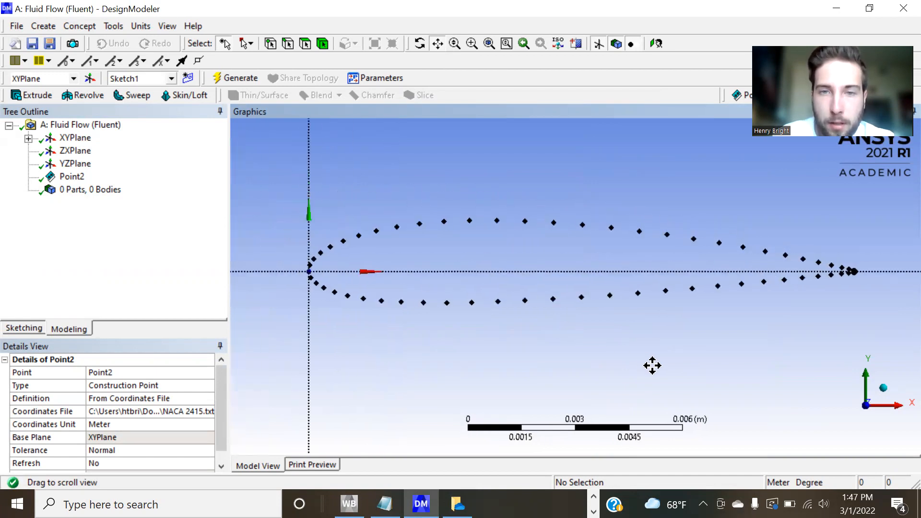
scroll(534, 233, "up", 2)
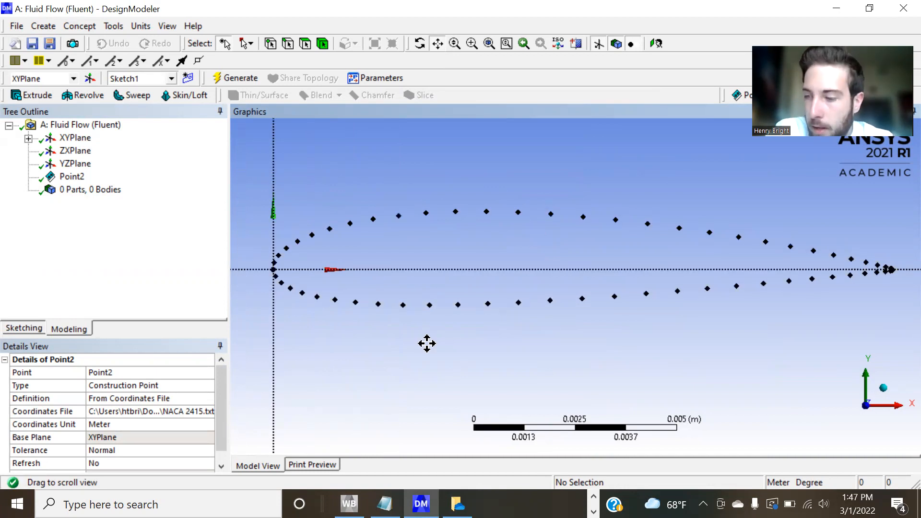
Step: Start a 3D Curve and select the airfoil's lower-surface points in order, from just below the leading edge toward the trailing edge
left_click(90, 26)
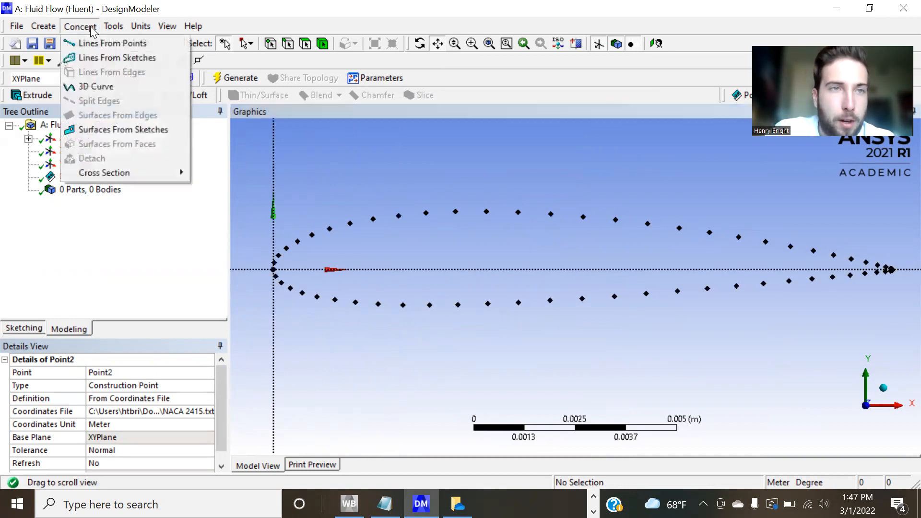
left_click(114, 86)
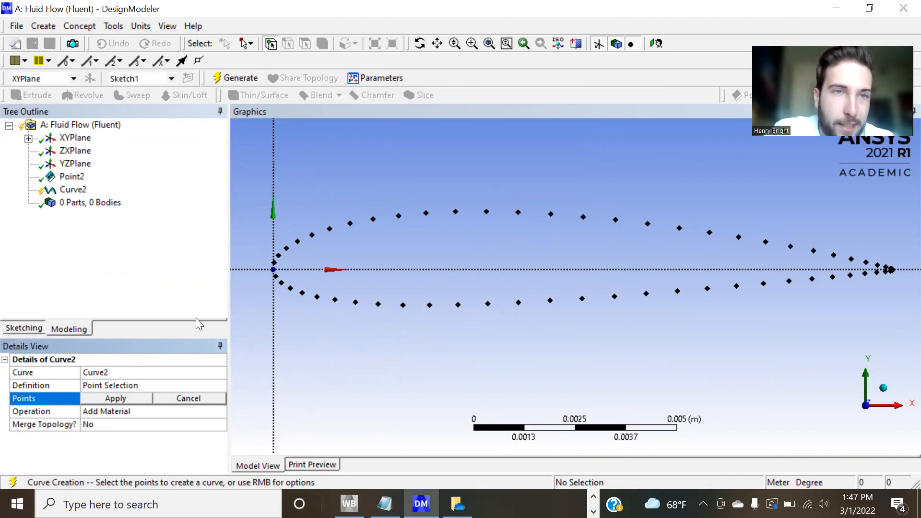
left_click(276, 277)
left_click(281, 282, "ctrl")
left_click(290, 288, "ctrl")
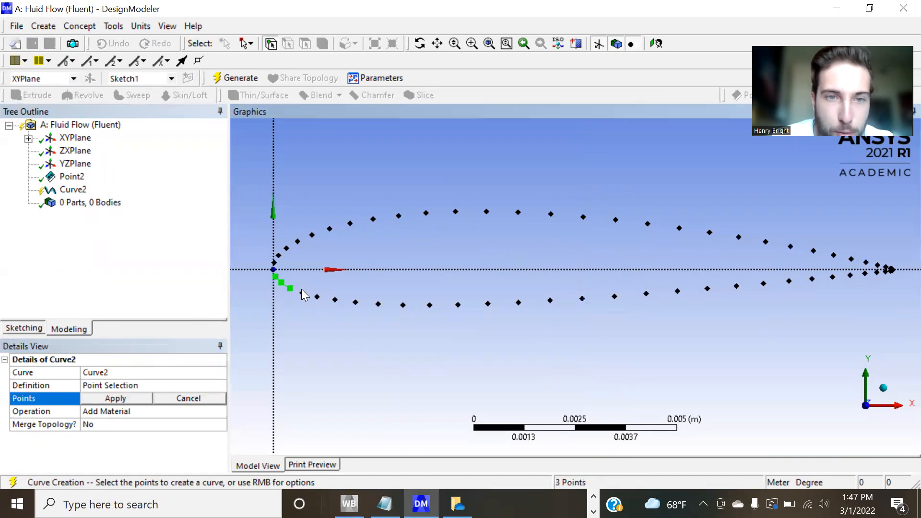
left_click(303, 293, "ctrl")
left_click(317, 297, "ctrl")
left_click(335, 300, "ctrl")
left_click(356, 303, "ctrl")
left_click(378, 304, "ctrl")
left_click(404, 306, "ctrl")
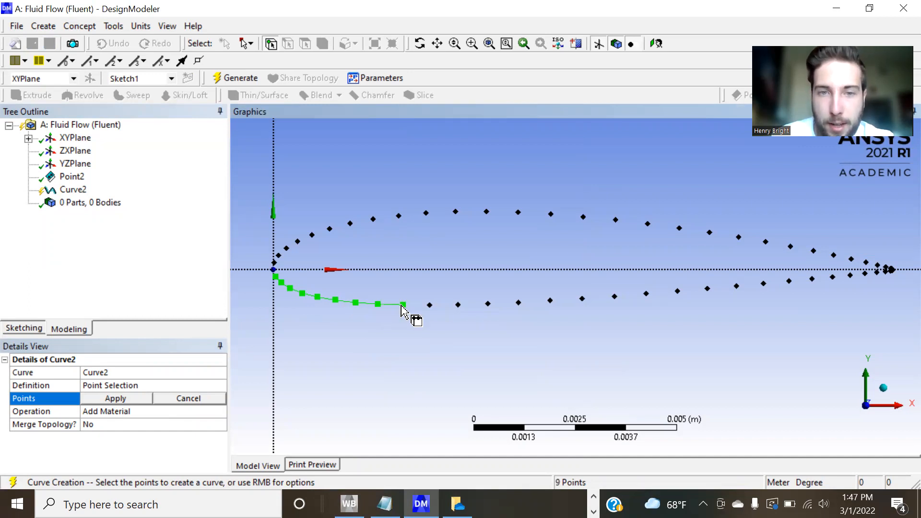
left_click(429, 305, "ctrl")
left_click(458, 305, "ctrl")
left_click(488, 303, "ctrl")
left_click(518, 302, "ctrl")
left_click(551, 301, "ctrl")
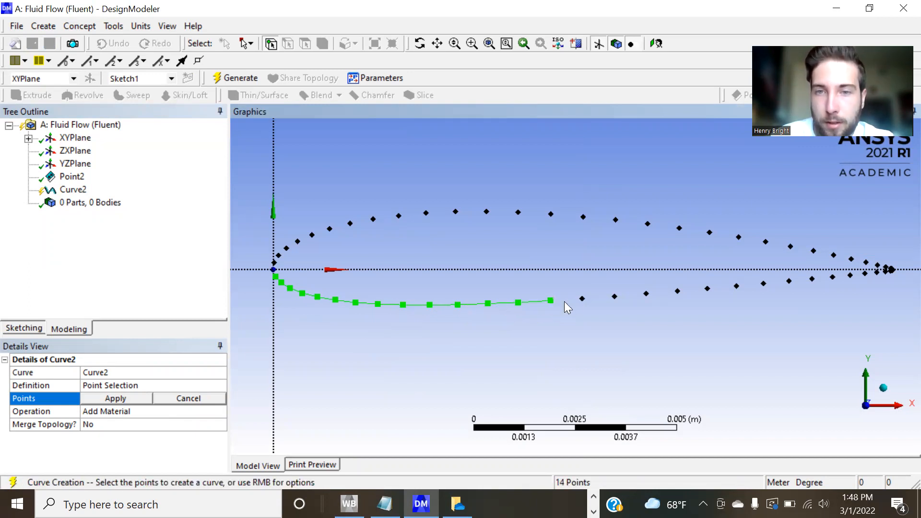
left_click(582, 299, "ctrl")
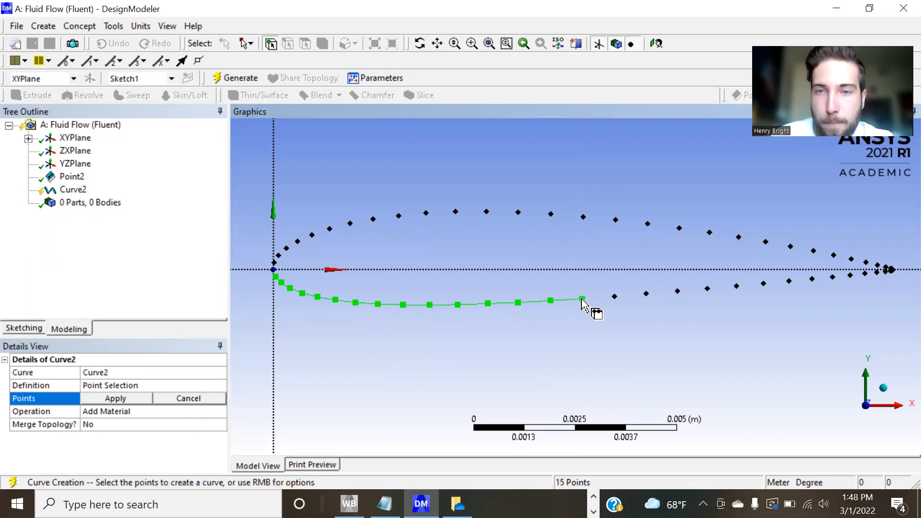
left_click(615, 297, "ctrl")
left_click(646, 294, "ctrl")
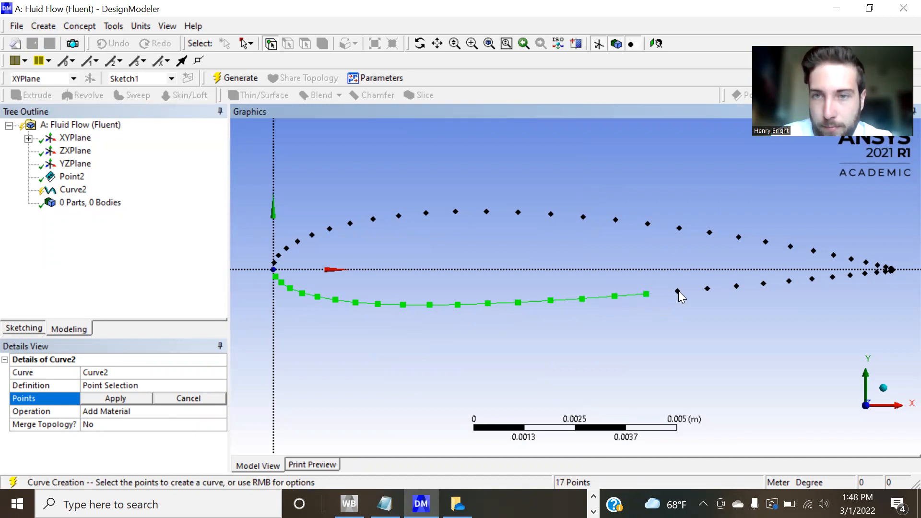
left_click(677, 291, "ctrl")
left_click(707, 289, "ctrl")
left_click(737, 287, "ctrl")
left_click(764, 284, "ctrl")
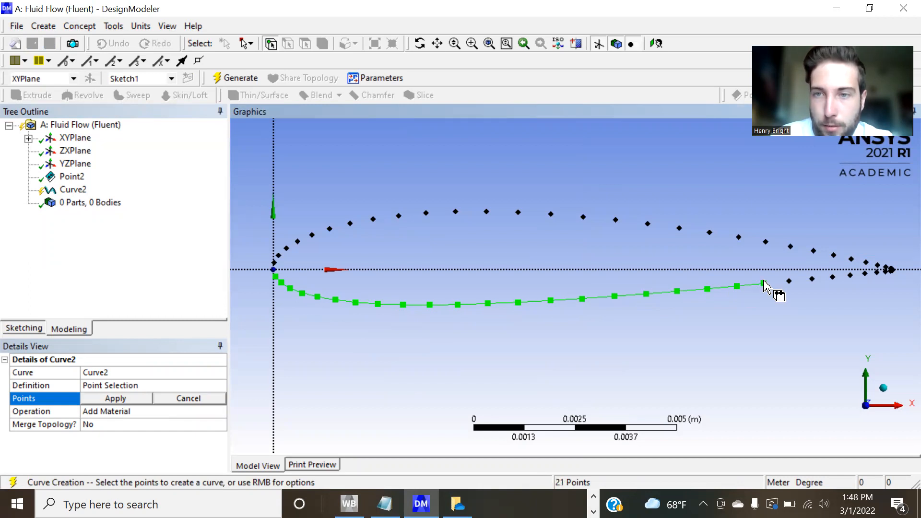
left_click(789, 282, "ctrl")
left_click(812, 279, "ctrl")
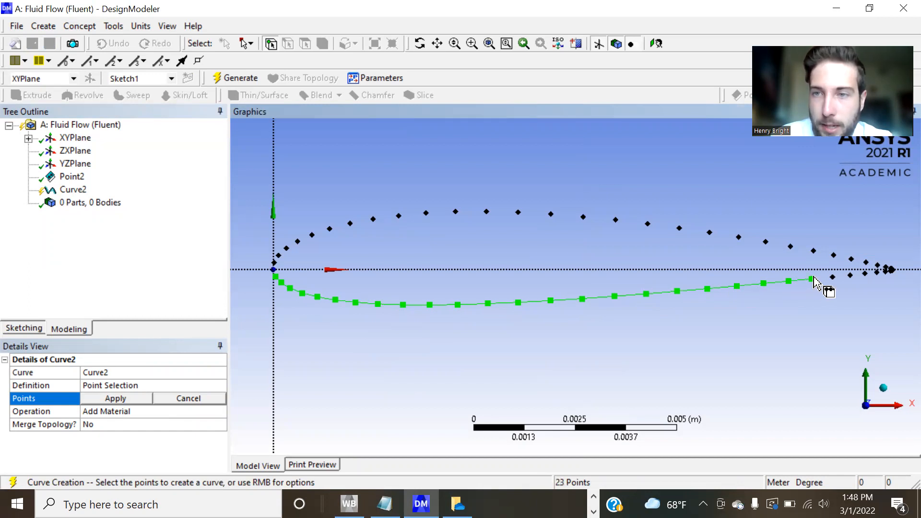
left_click(832, 277, "ctrl")
left_click(851, 275, "ctrl")
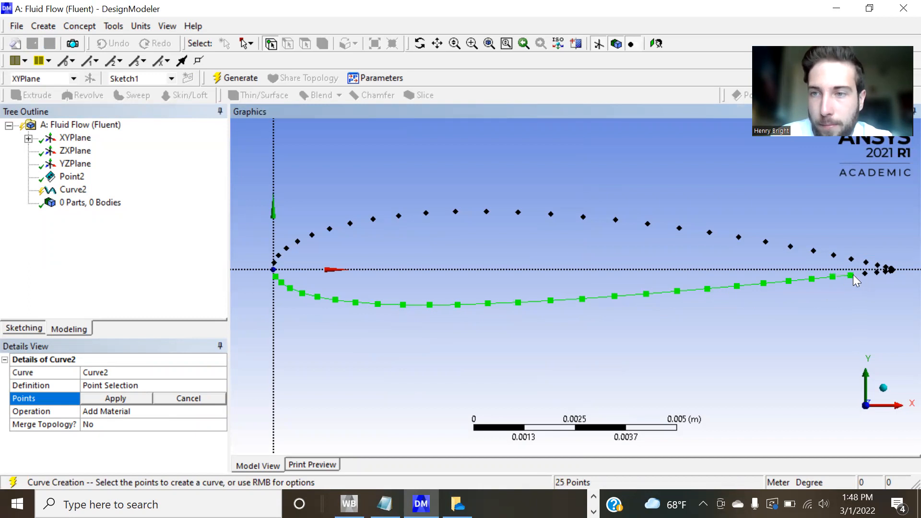
left_click(866, 274, "ctrl")
left_click(878, 273, "ctrl")
left_click(884, 272, "ctrl")
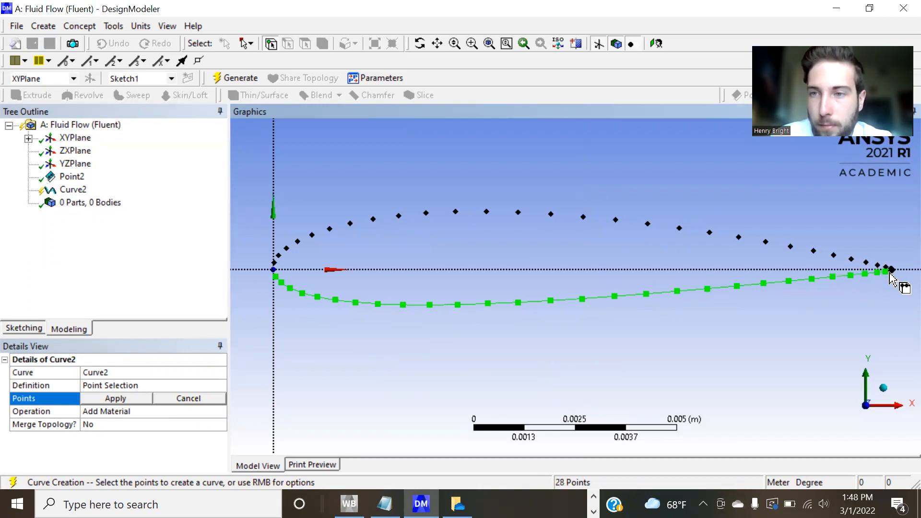
left_click(891, 271, "ctrl")
Step: Try to add the last lower-surface point at the trailing edge to the 3D curve's point selection
scroll(854, 290, "up", 2)
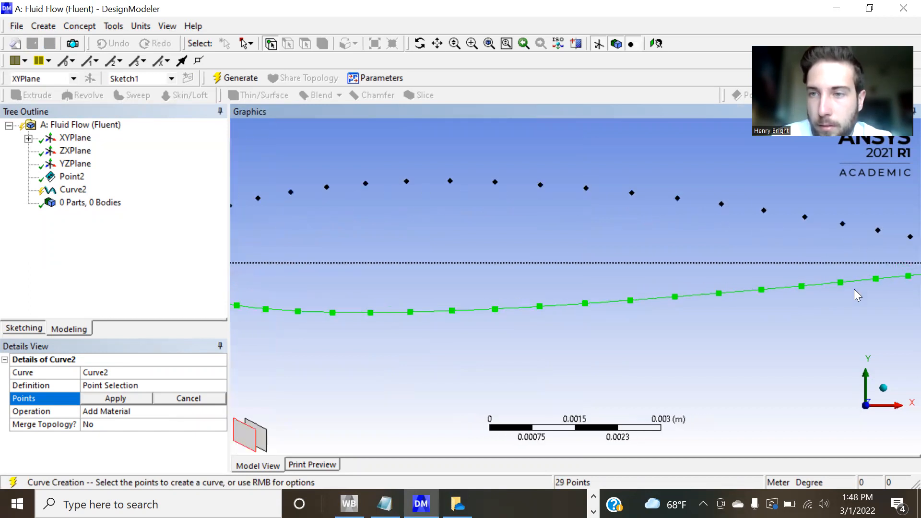
left_click(438, 43)
left_click_drag(656, 255, 329, 251)
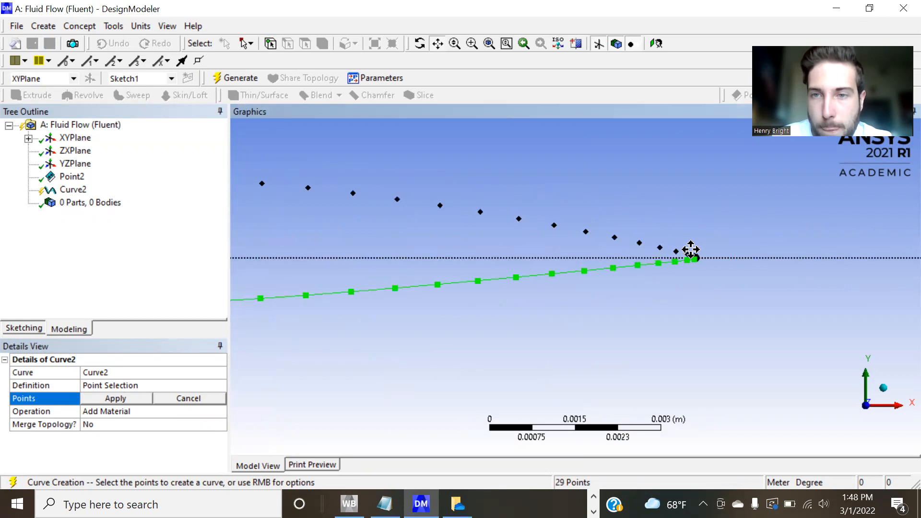
scroll(689, 246, "up", 2)
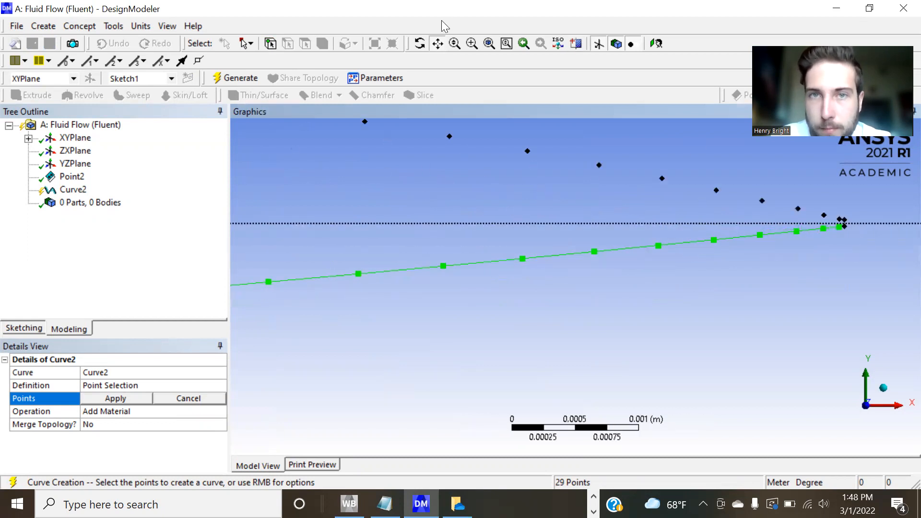
left_click(437, 43)
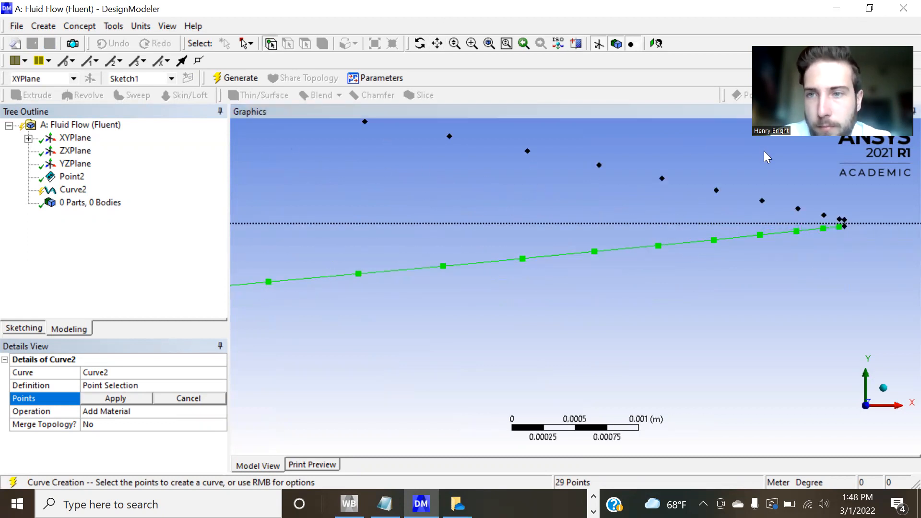
left_click(844, 227)
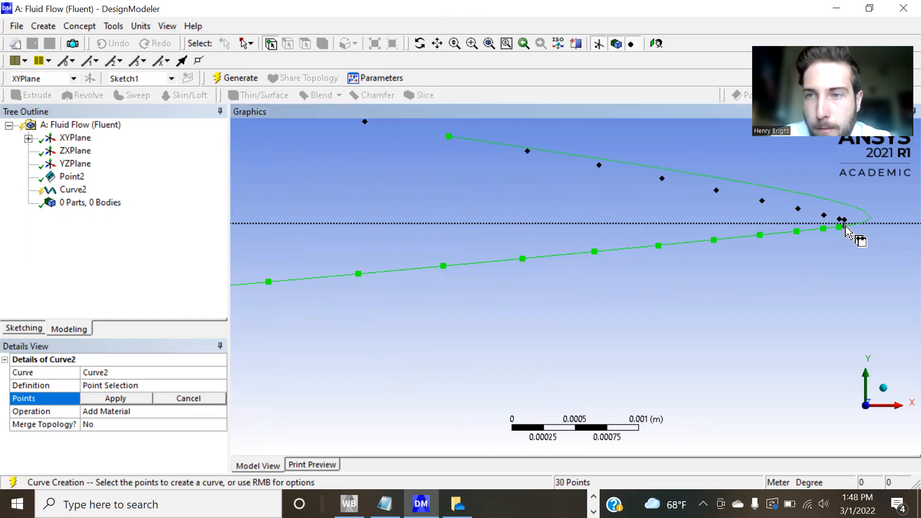
right_click(846, 226)
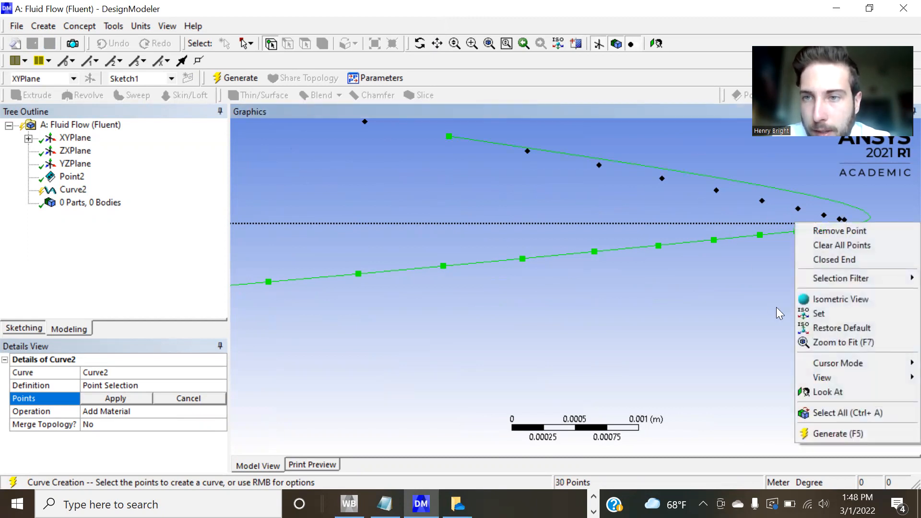
left_click(778, 308)
left_click(843, 228)
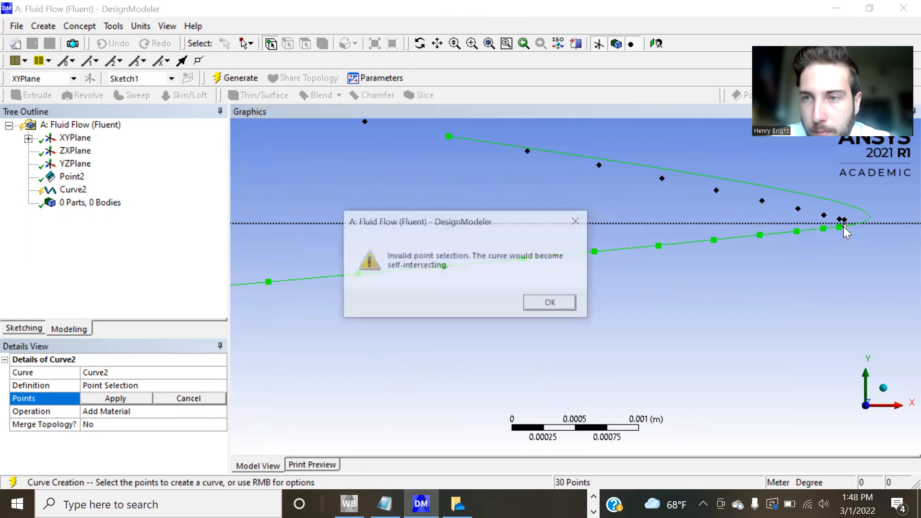
left_click(554, 300)
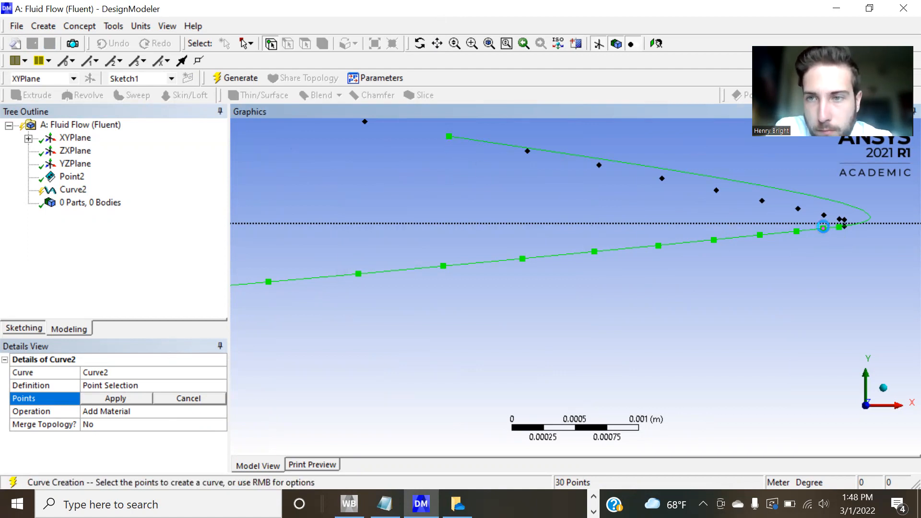
Step: Try to carry the curve through the remaining trailing-edge points onto the upper surface, and discard the whole point selection
left_click(823, 228)
left_click(568, 299)
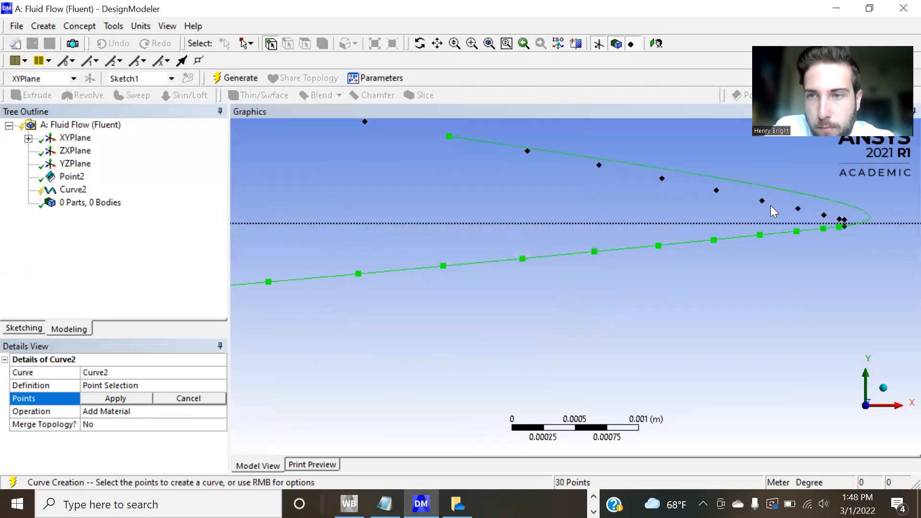
left_click(846, 230)
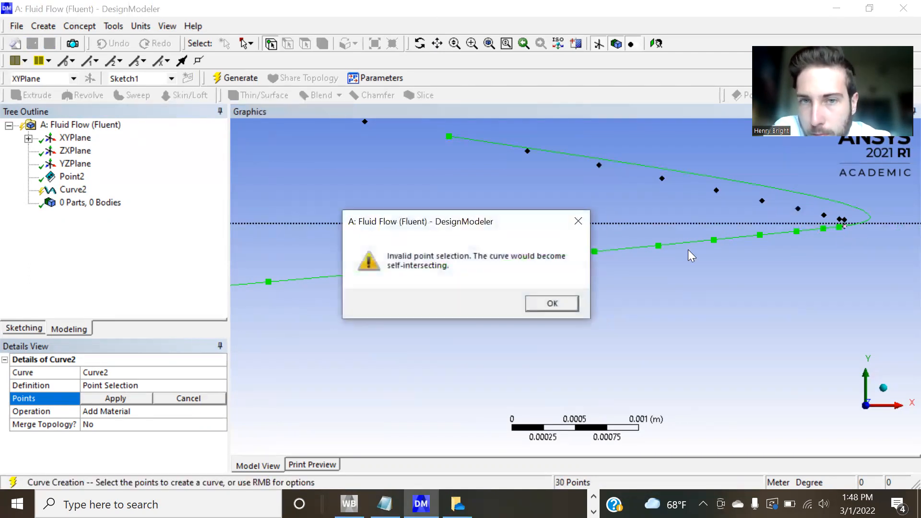
left_click(565, 307)
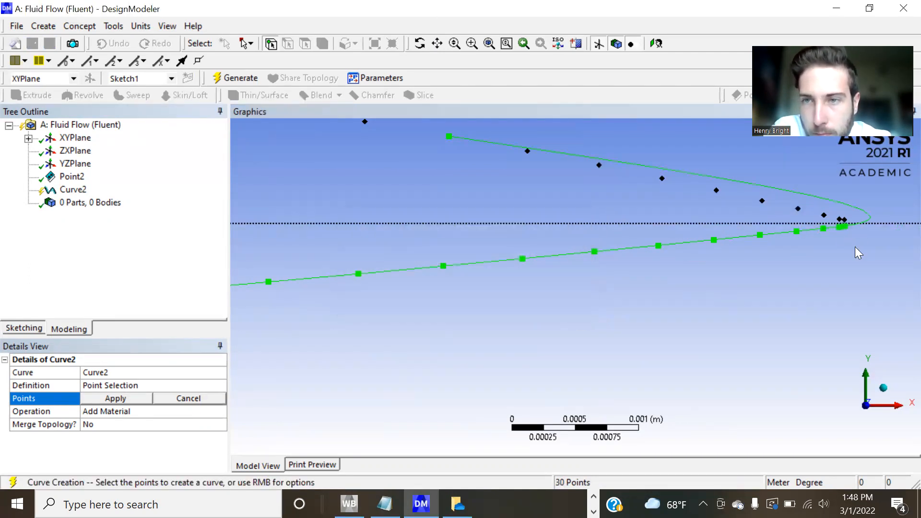
left_click(842, 220)
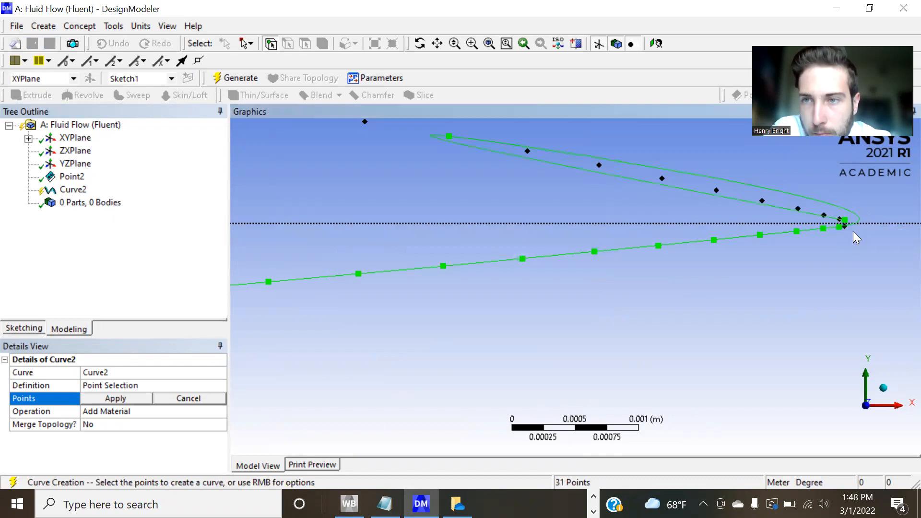
left_click(841, 221)
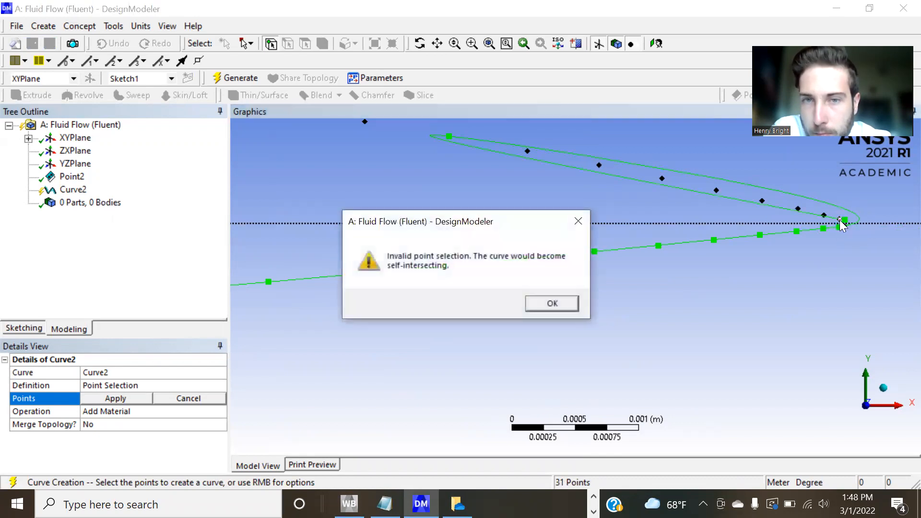
left_click(567, 304)
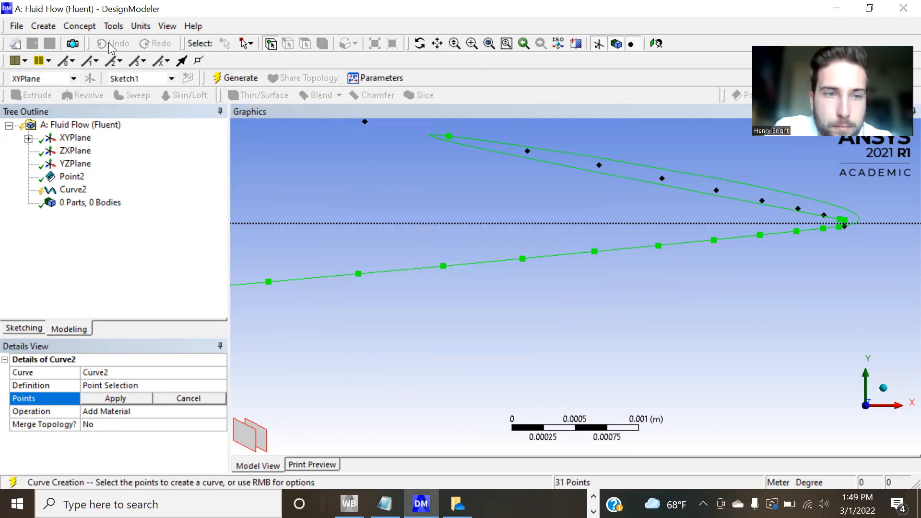
left_click(180, 400)
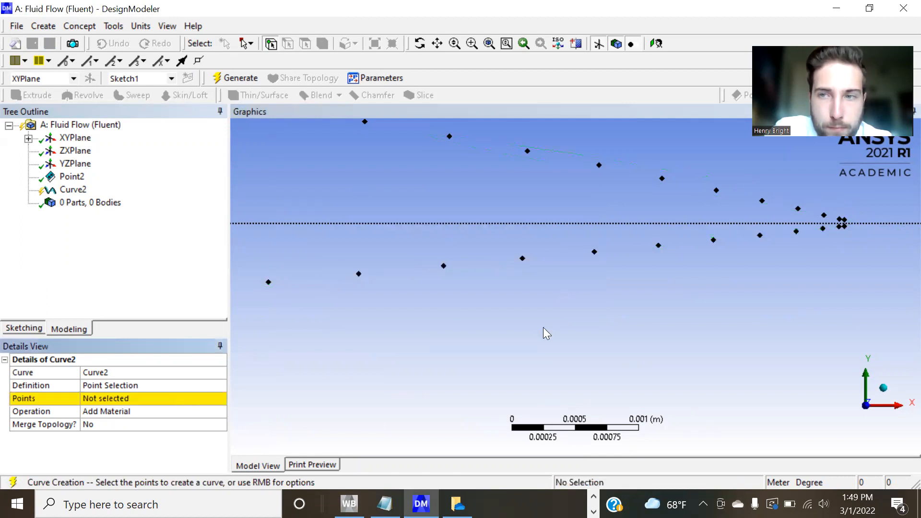
Step: Restart the curve's point selection at the upper trailing edge and select the first nine upper-surface points in order toward the leading edge
left_click(843, 222)
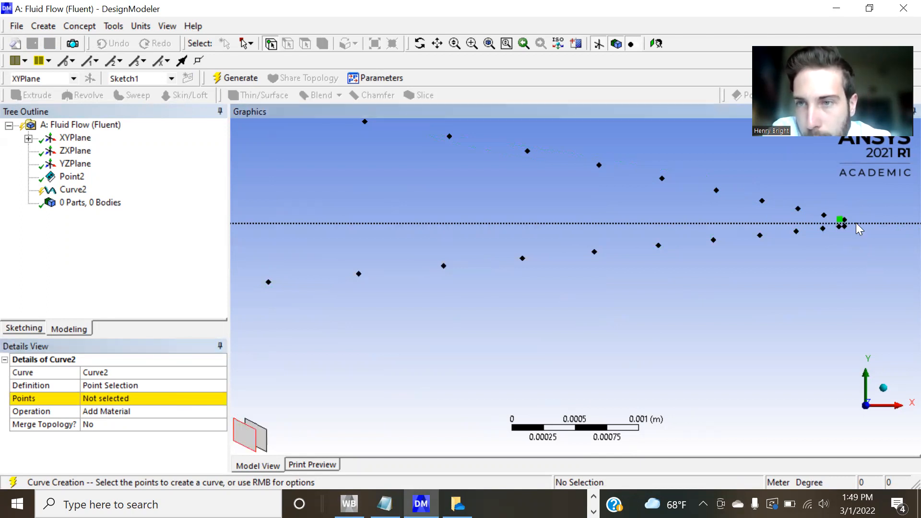
left_click(845, 220)
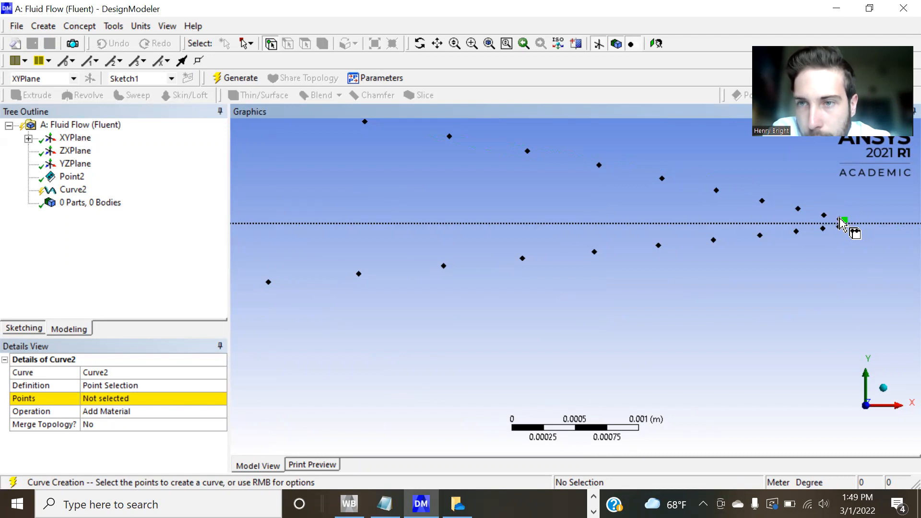
left_click(152, 398)
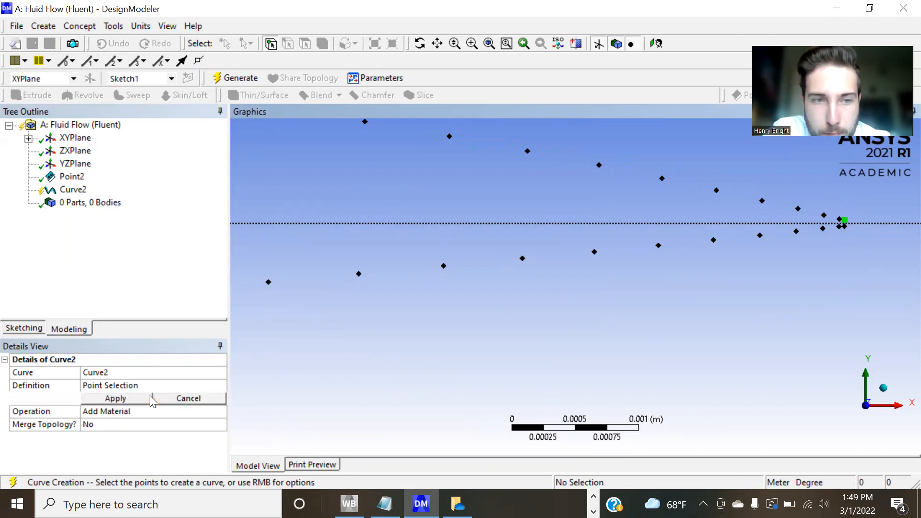
left_click(845, 220)
left_click(823, 215, "ctrl")
left_click(798, 209, "ctrl")
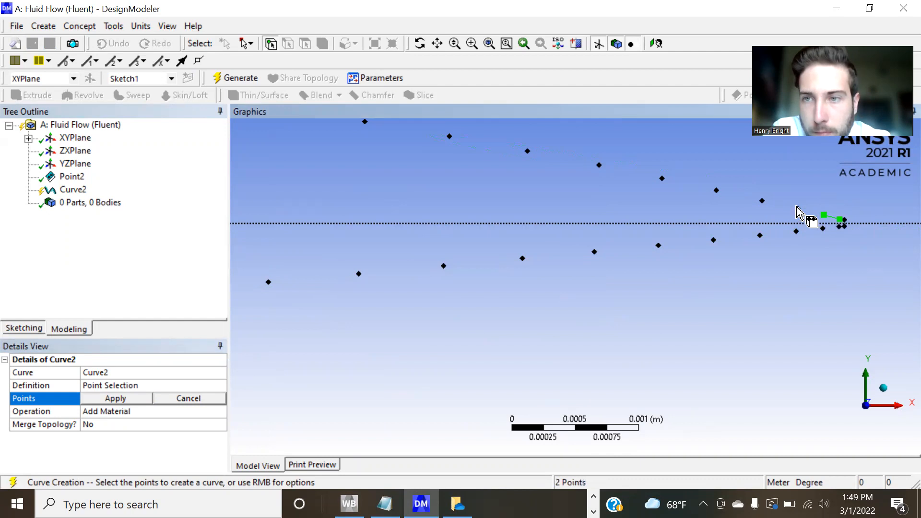
right_click(761, 201)
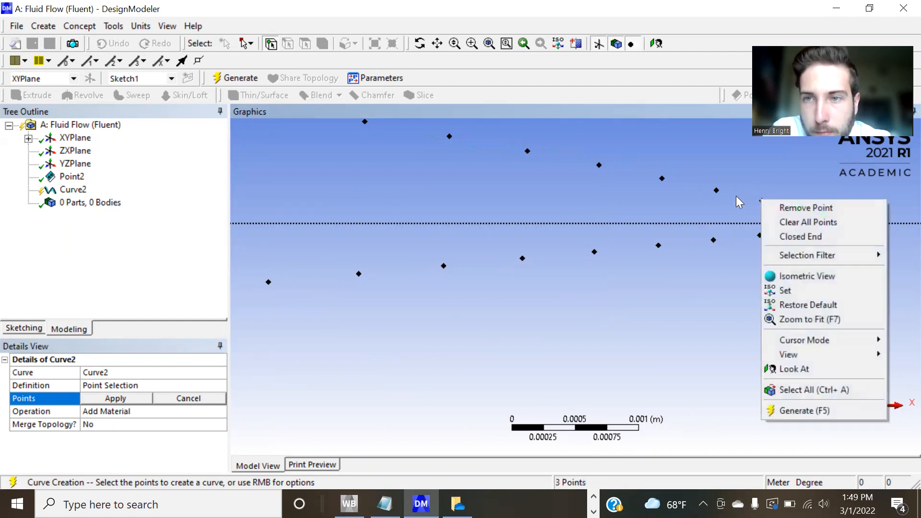
left_click(736, 195)
left_click(762, 200, "ctrl")
left_click(716, 191, "ctrl")
left_click(599, 166, "ctrl")
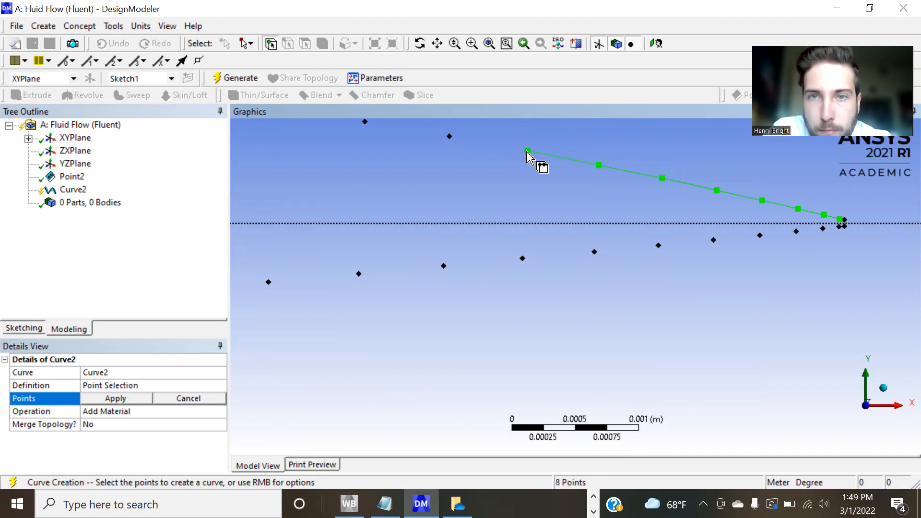
left_click(449, 137, "ctrl")
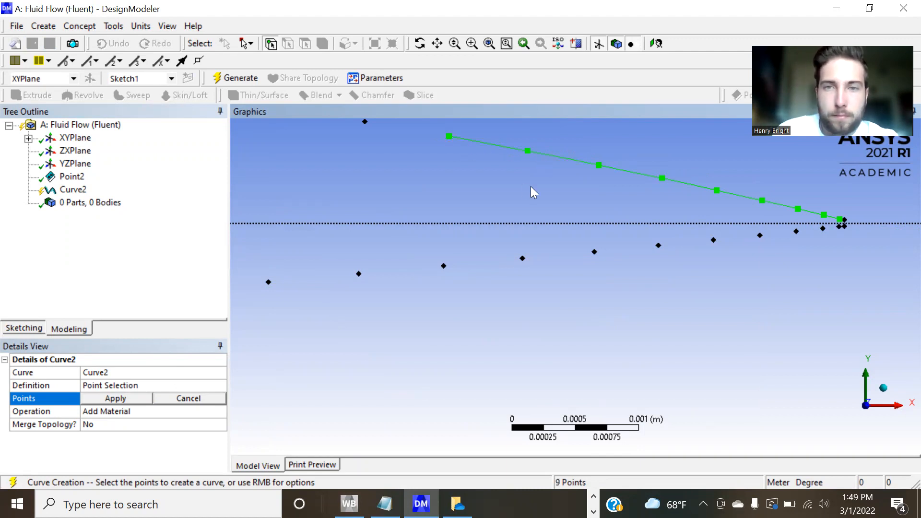
Step: Extend the curve selection point by point along the aft and middle part of the airfoil's upper surface
scroll(531, 186, "down", 8)
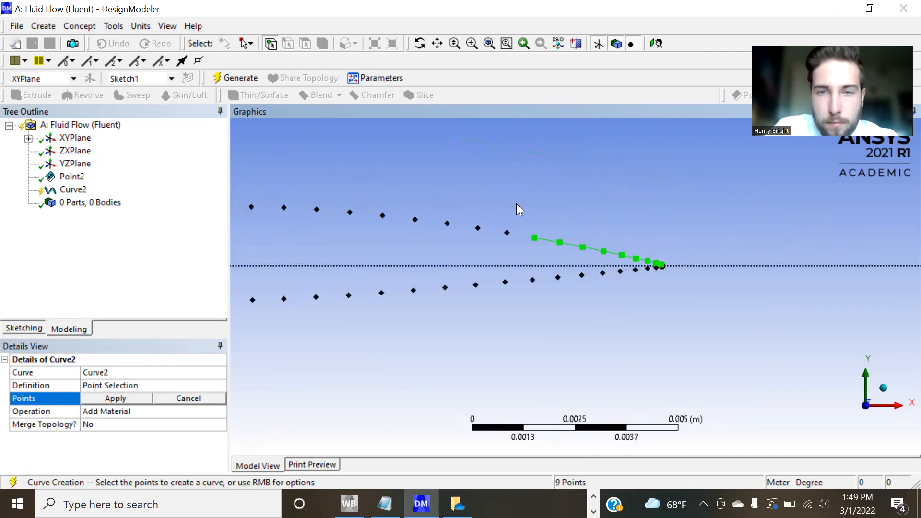
left_click(507, 233)
left_click(478, 228)
left_click(447, 224)
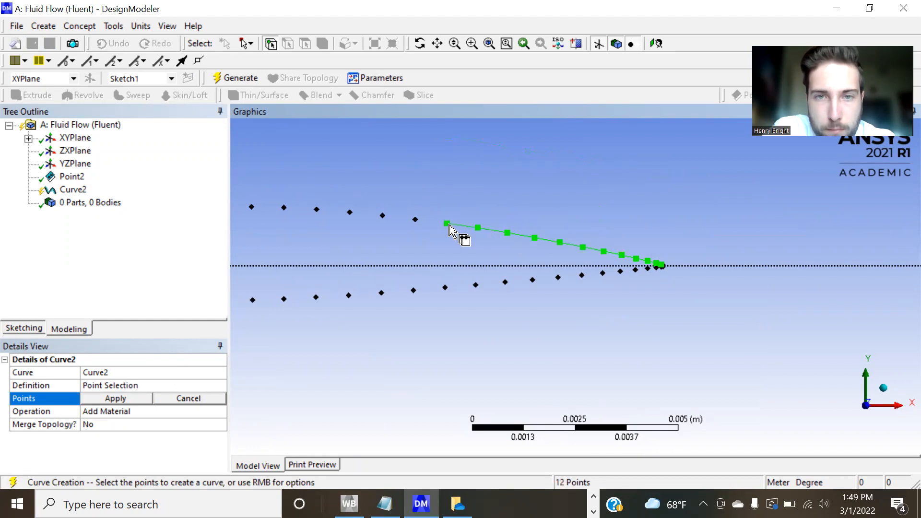
left_click(382, 216)
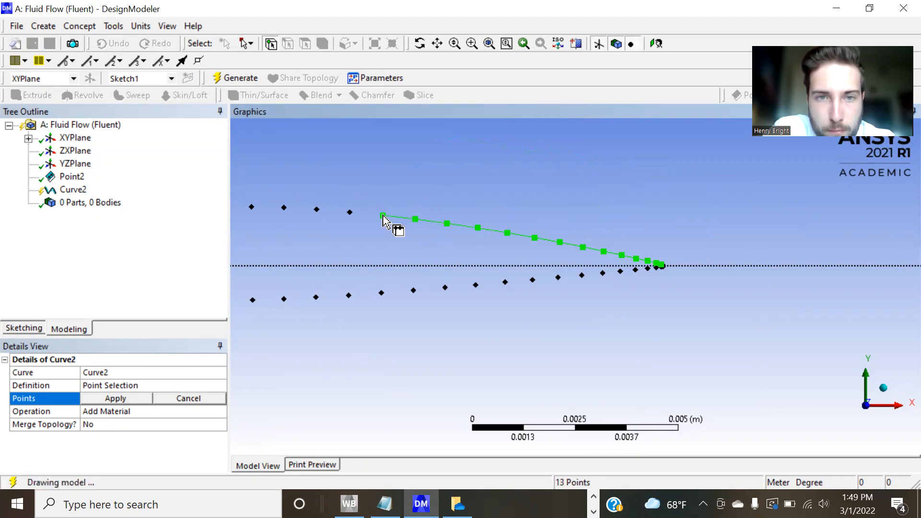
left_click(350, 212)
left_click(317, 210)
left_click(284, 207)
left_click(252, 207)
Step: Add the forward upper-surface points to the curve in order, up to just behind the tightly spaced leading-edge points
scroll(406, 298, "down", 2)
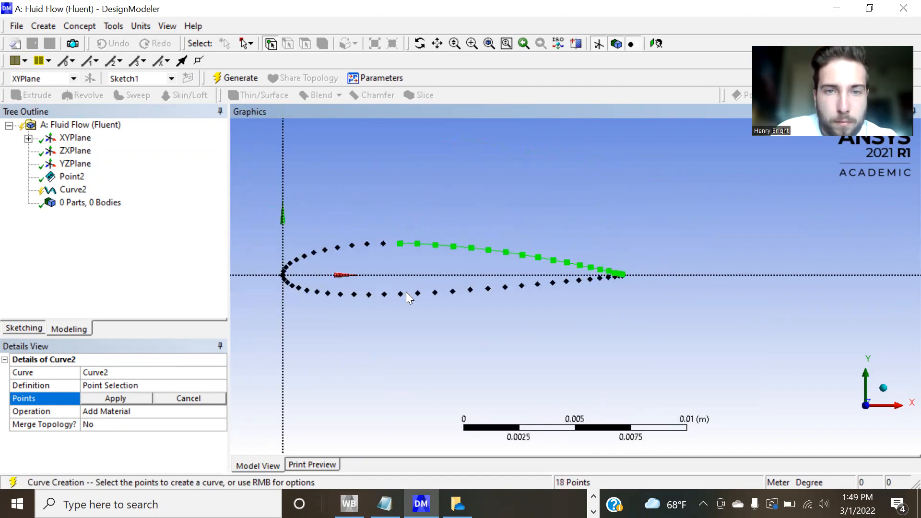
left_click(367, 244)
left_click(351, 247)
left_click(337, 247)
left_click(325, 249)
left_click(314, 252)
left_click(304, 257)
left_click(297, 259)
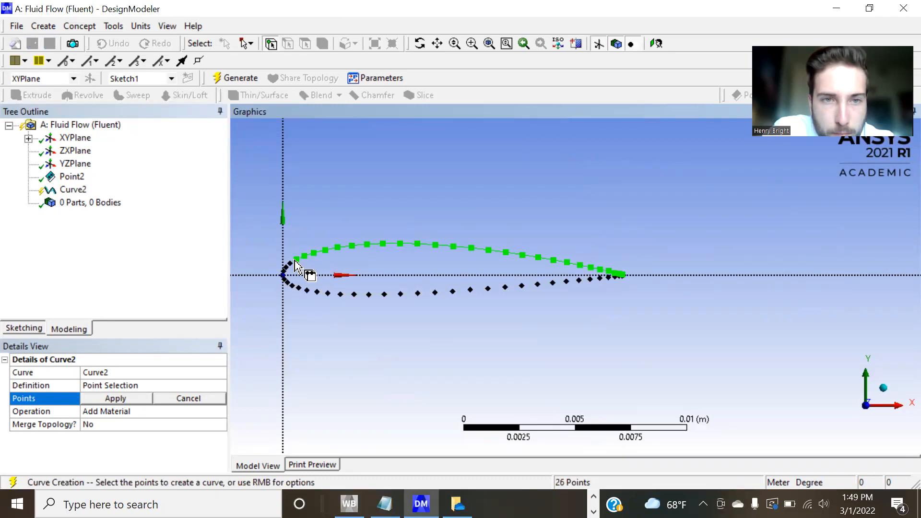
left_click(290, 263)
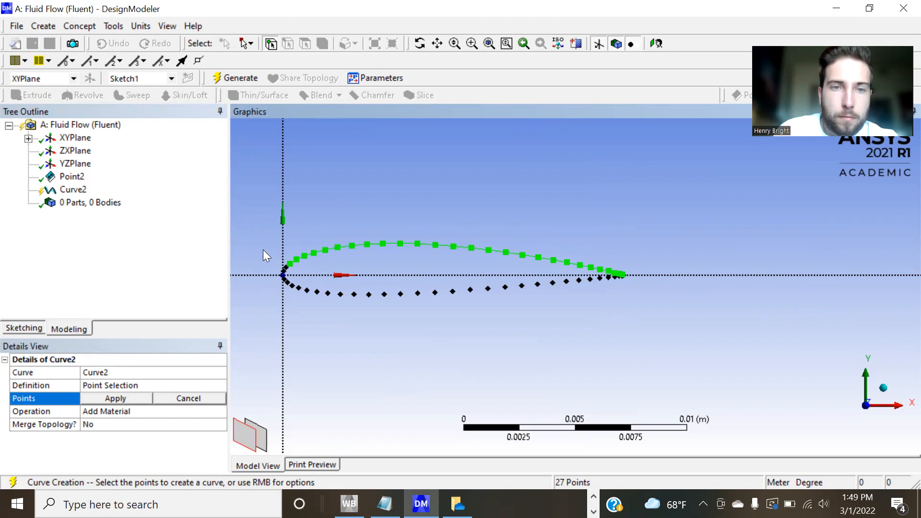
Step: Add the remaining upper leading-edge points to the curve, ending with the point at the origin
scroll(263, 249, "up", 2)
left_click(437, 43)
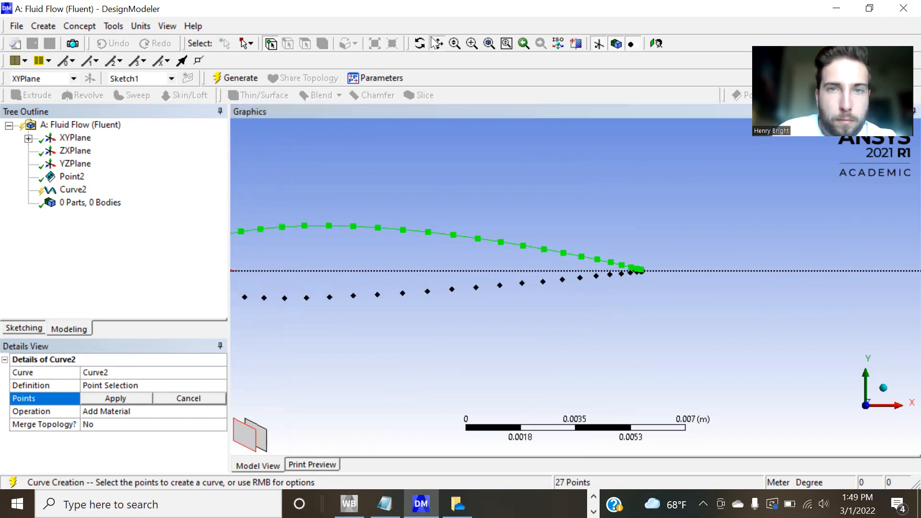
left_click_drag(437, 179, 685, 160)
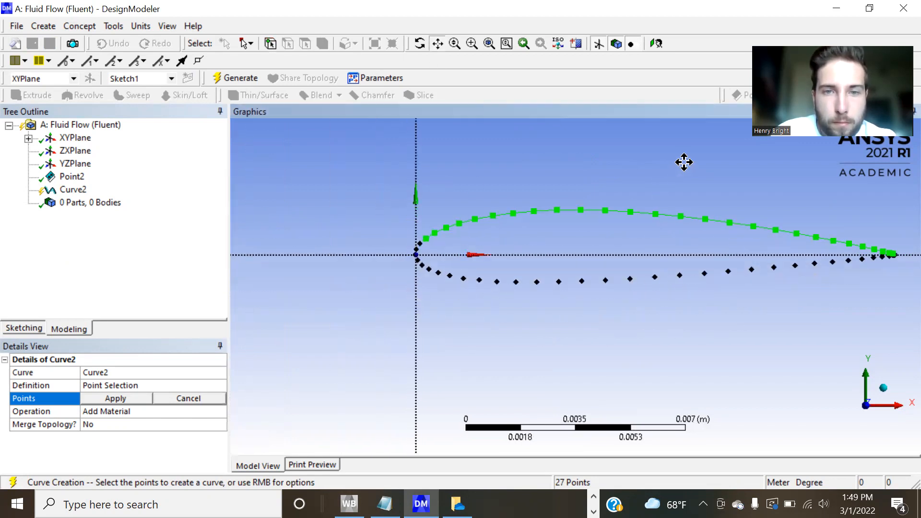
scroll(557, 244, "up", 2)
scroll(557, 244, "up", 2)
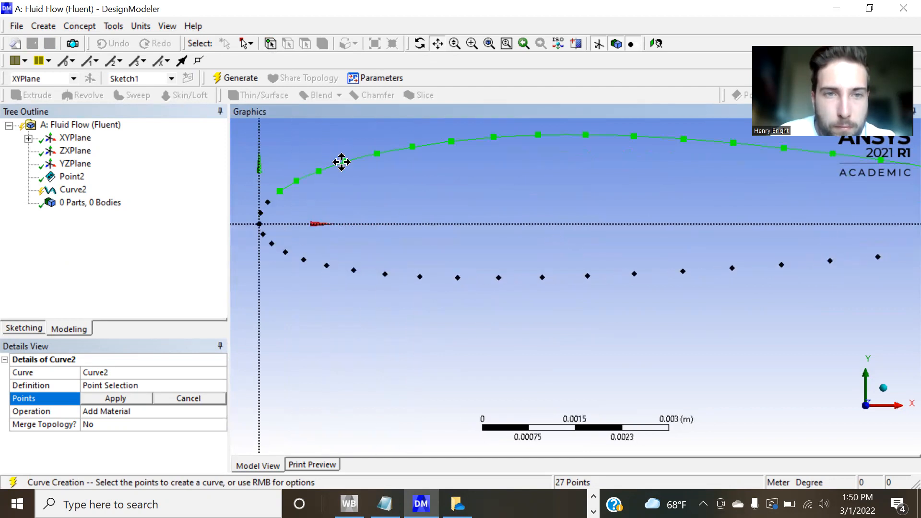
left_click(438, 43)
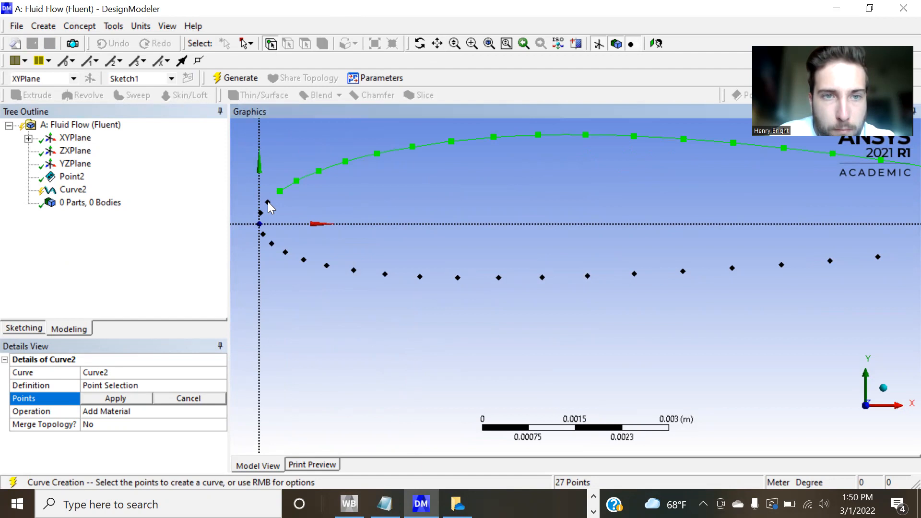
left_click(260, 213, "ctrl")
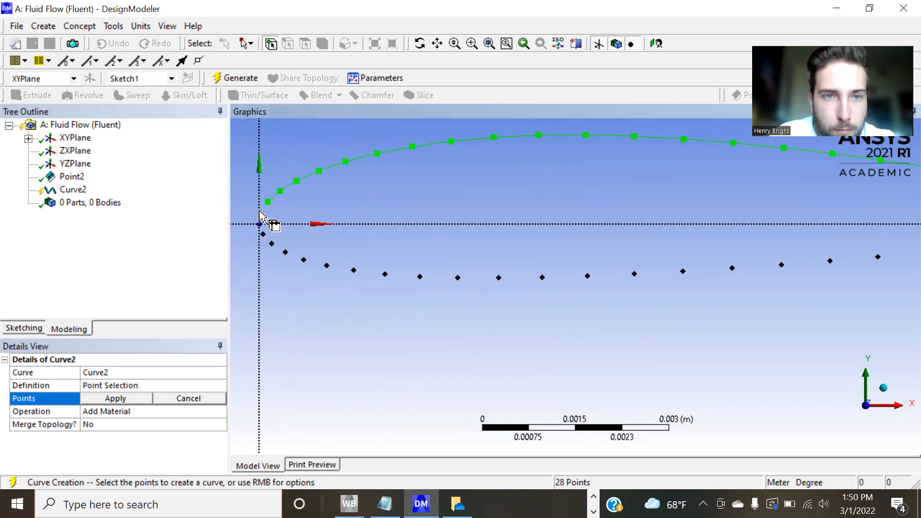
left_click(259, 224, "ctrl")
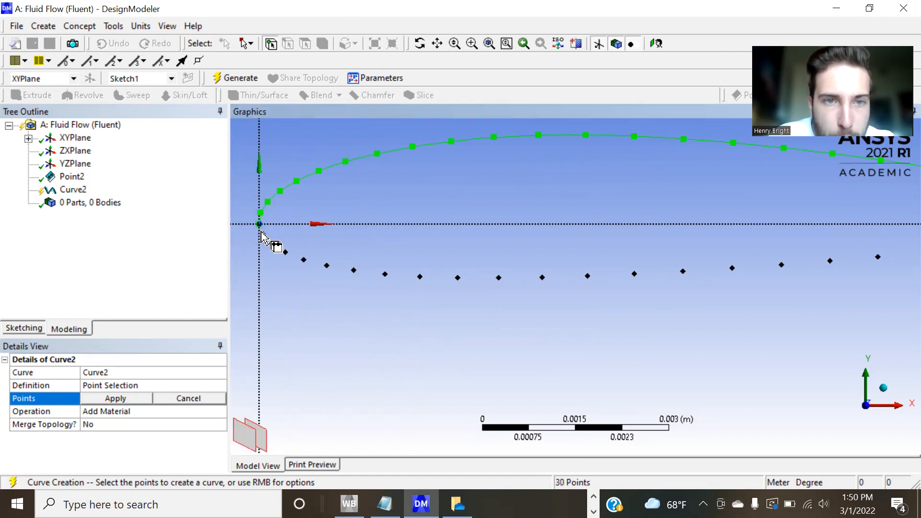
Step: Add the first eight lower-surface points to the curve in order, going aft from the origin at the leading edge
left_click(262, 234, "ctrl")
left_click(271, 244, "ctrl")
left_click(285, 252, "ctrl")
left_click(304, 259, "ctrl")
left_click(327, 266, "ctrl")
left_click(354, 270, "ctrl")
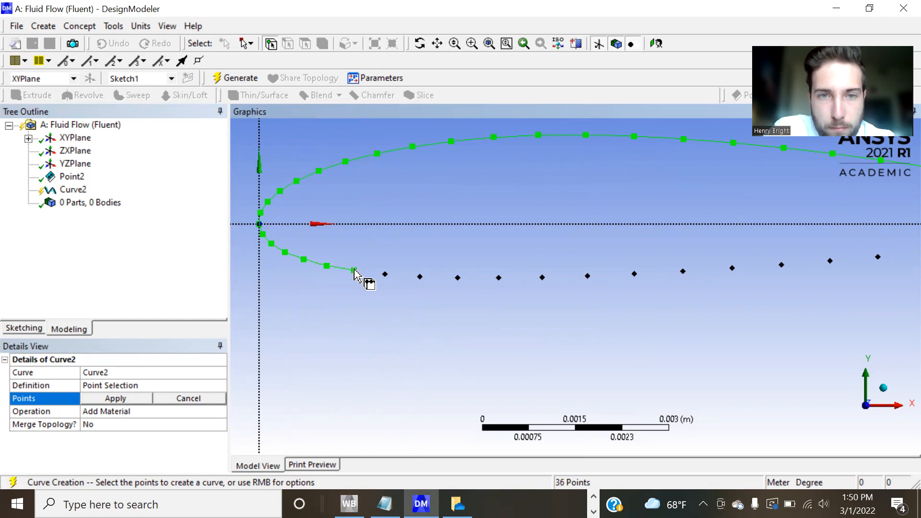
left_click(385, 274, "ctrl")
left_click(420, 277, "ctrl")
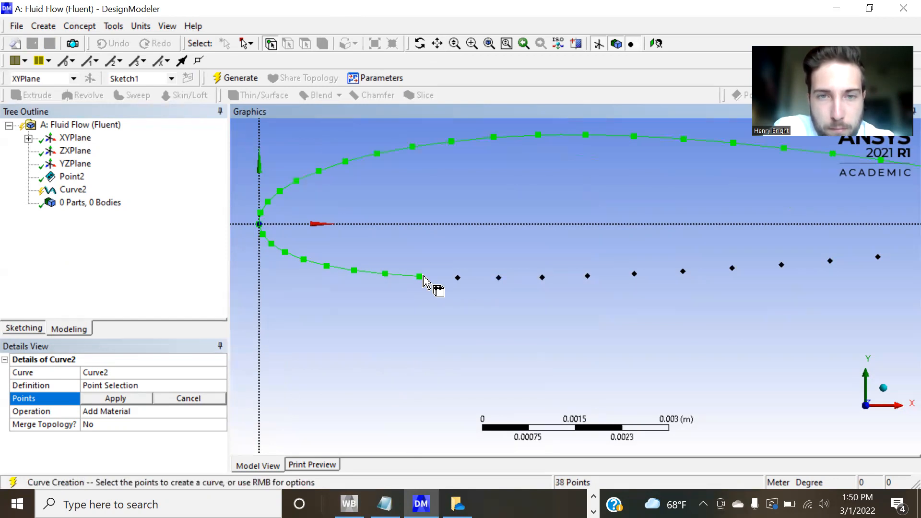
Step: Extend the curve selection through the next ten points in order along the middle of the airfoil's lower surface
left_click(457, 277, "ctrl")
left_click(499, 278, "ctrl")
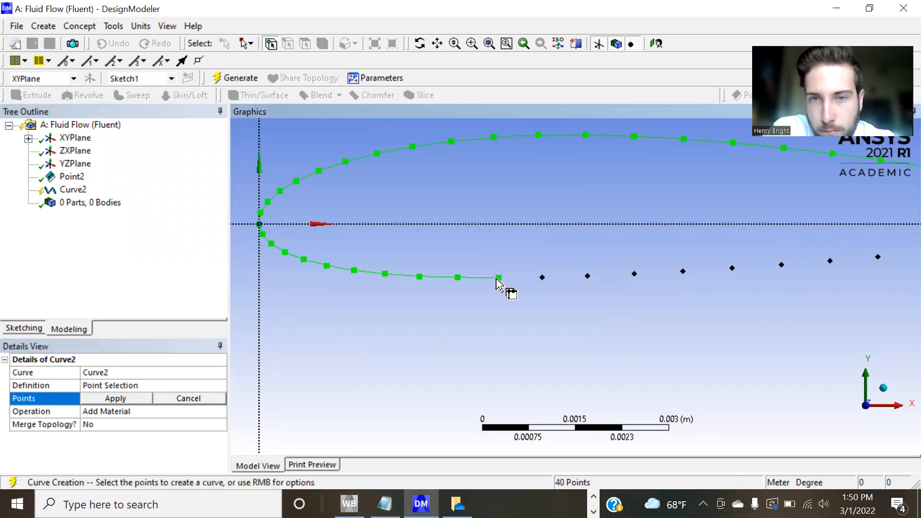
left_click(542, 277, "ctrl")
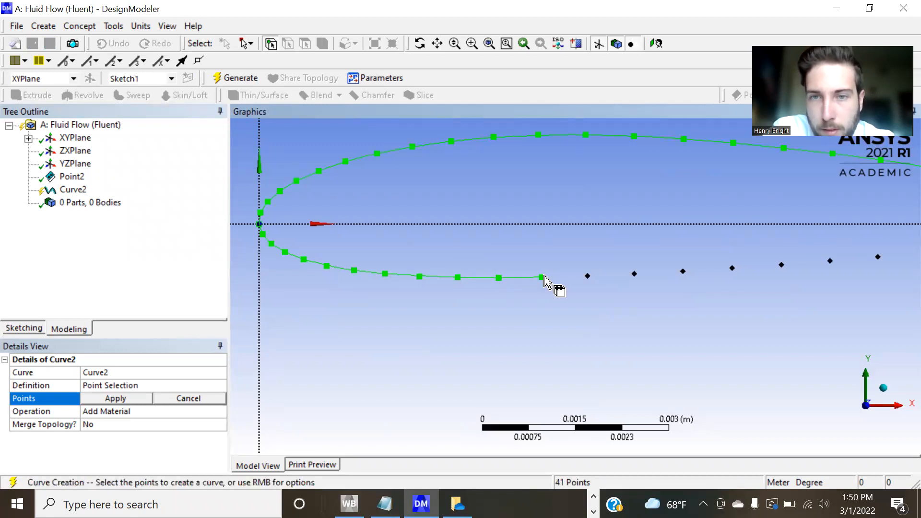
left_click(587, 276, "ctrl")
left_click(635, 274, "ctrl")
left_click(683, 272, "ctrl")
left_click(732, 269, "ctrl")
left_click(782, 265, "ctrl")
left_click(830, 260, "ctrl")
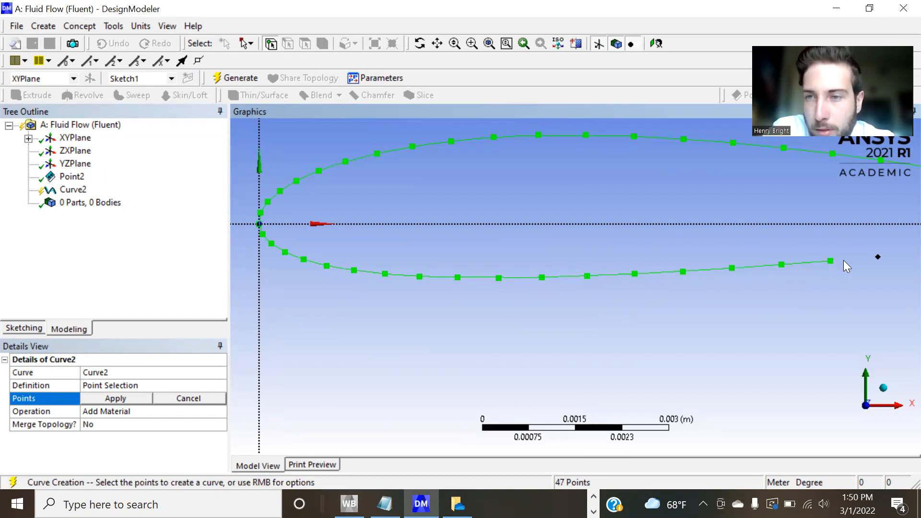
left_click(878, 257, "ctrl")
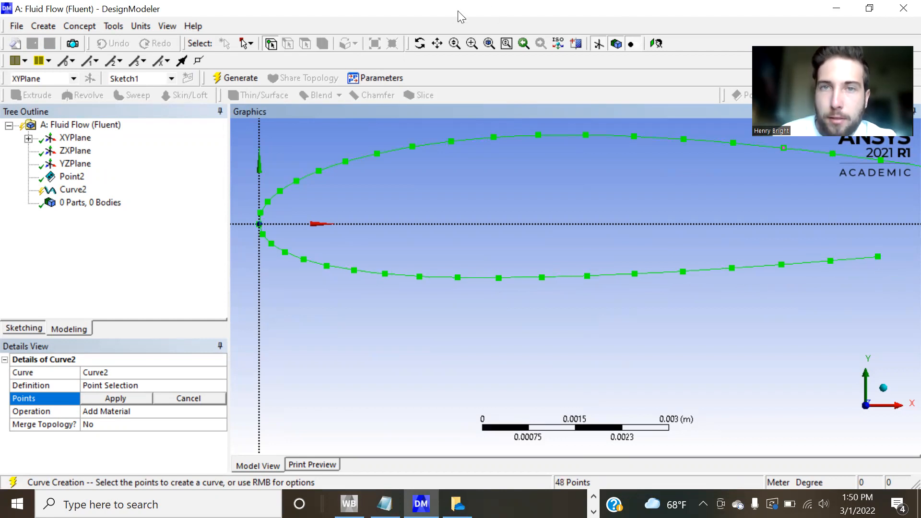
Step: Add the next nine aft lower-surface points to the curve in order, up to just ahead of the tightly spaced trailing-edge points
left_click(437, 44)
left_click_drag(598, 223, 216, 226)
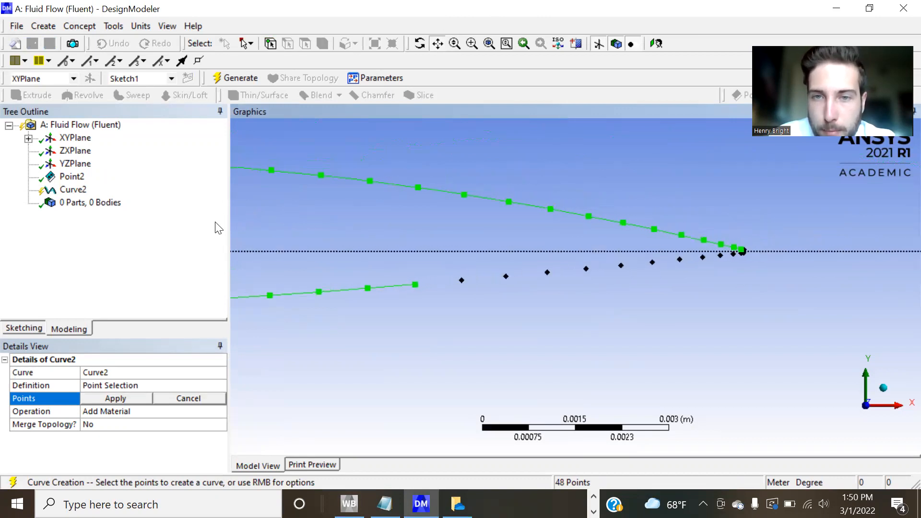
scroll(566, 229, "up", 3)
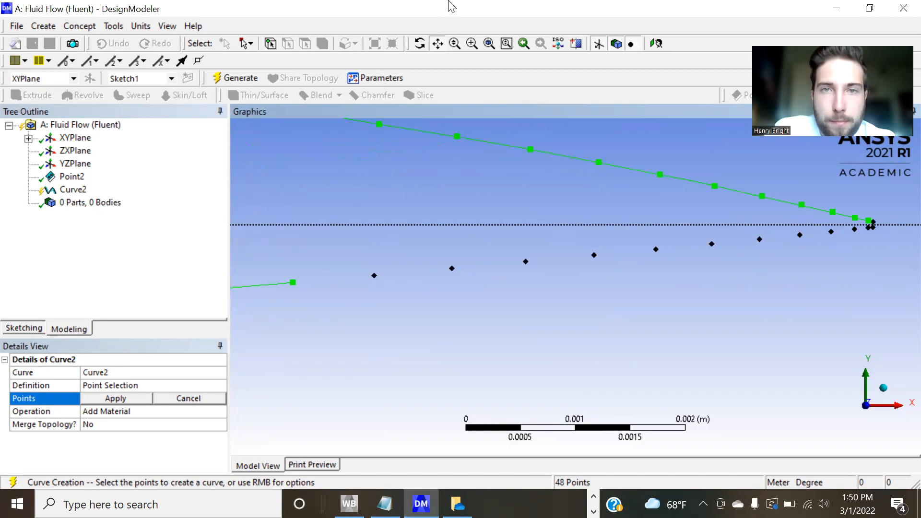
left_click(375, 275)
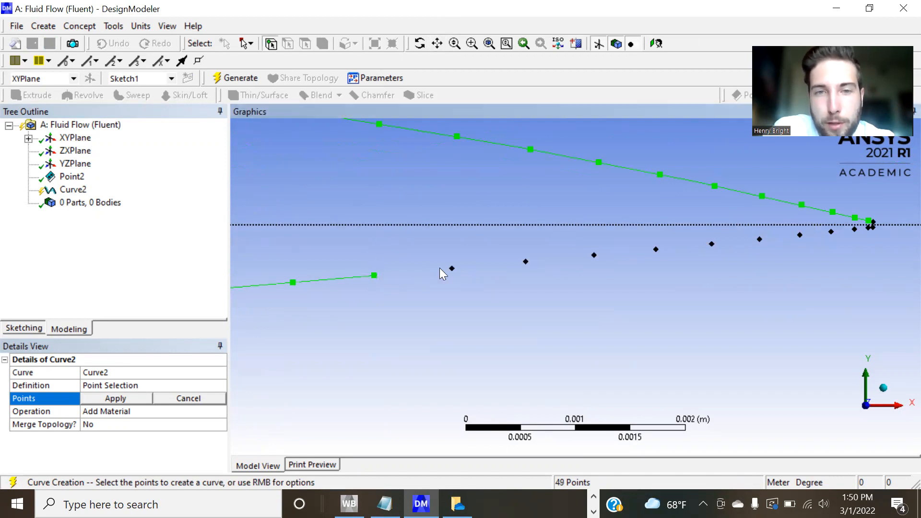
left_click(453, 270)
left_click(527, 263)
left_click(594, 256)
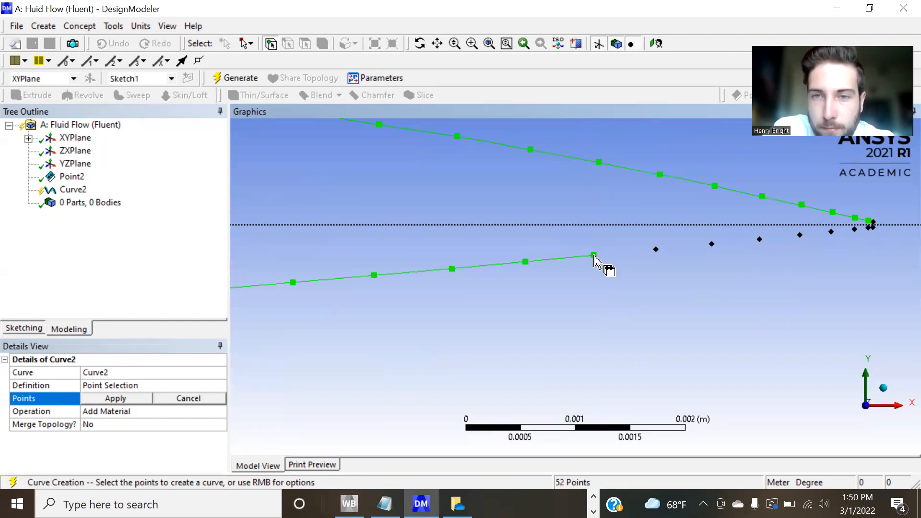
left_click(656, 249)
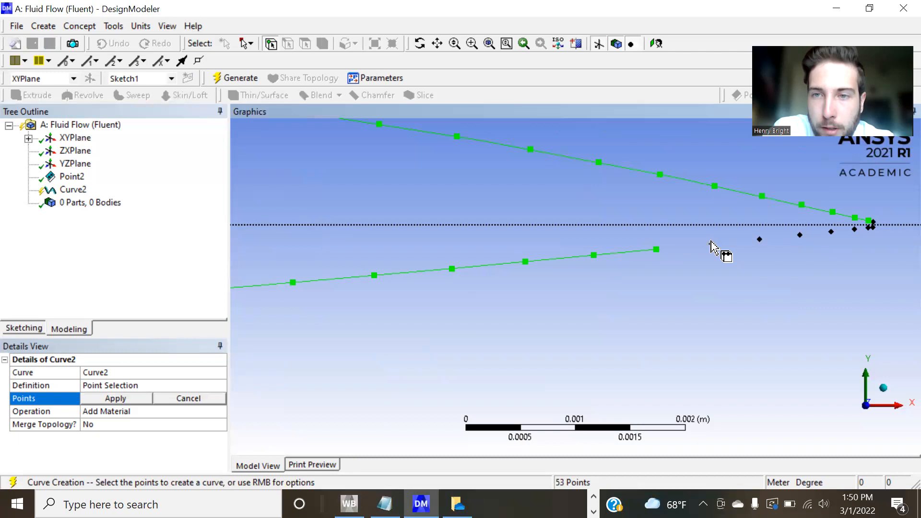
left_click(800, 235)
left_click(831, 232)
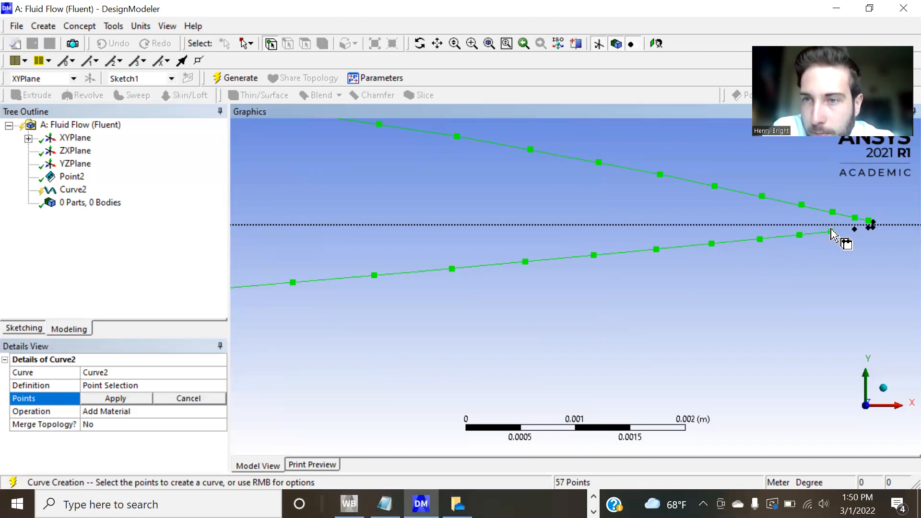
Step: Add the last four points to the curve, finishing around the trailing edge at its upper end point
left_click(854, 230)
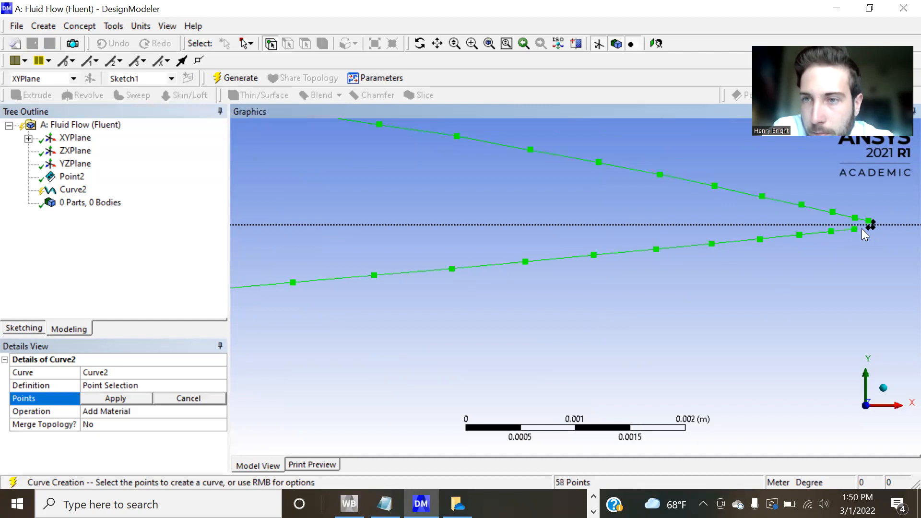
left_click(866, 227)
left_click(875, 229)
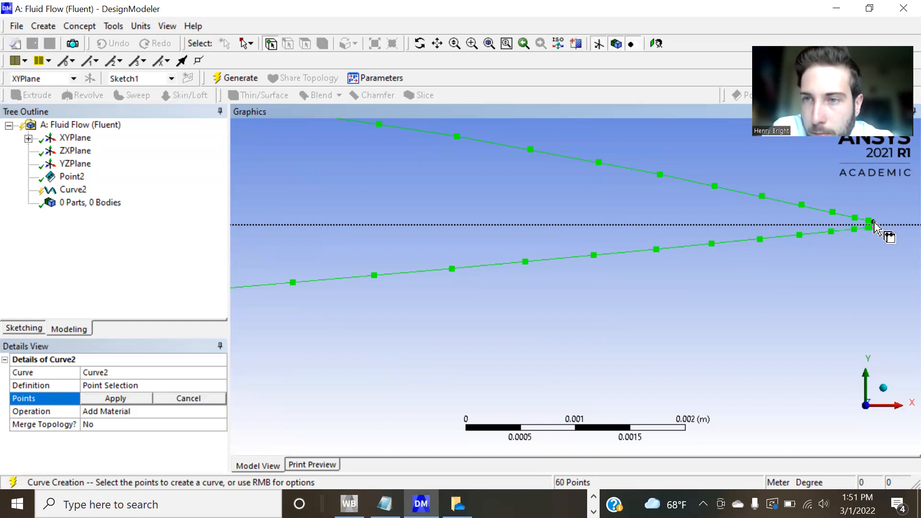
left_click(873, 224)
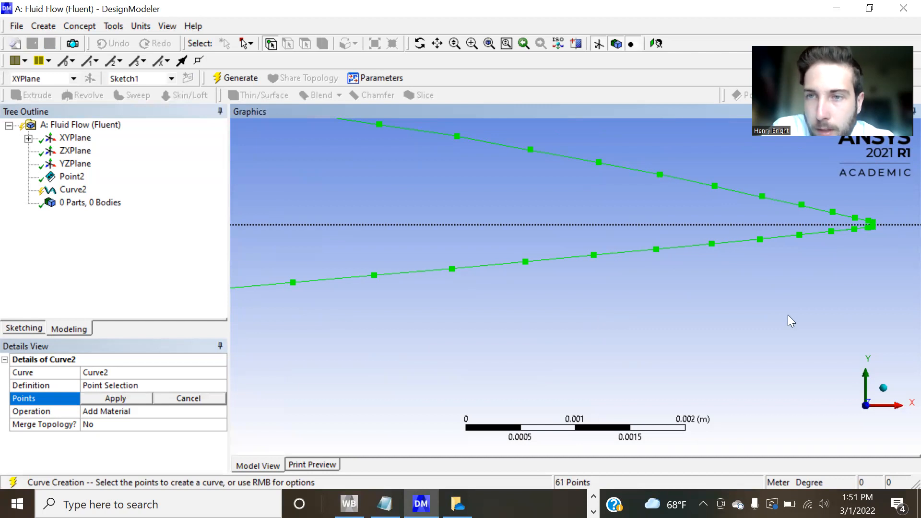
Step: Apply the 61-point selection and generate the 3D curve
left_click(137, 398)
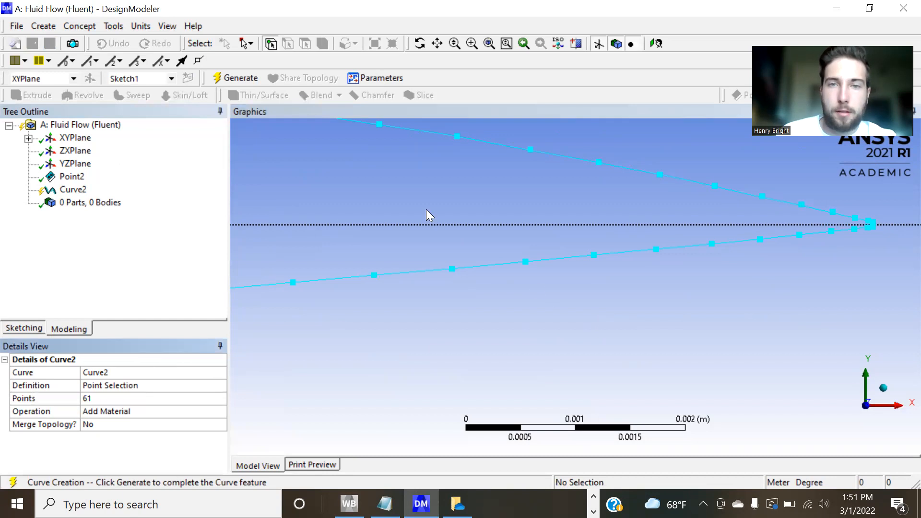
scroll(426, 216, "down", 5)
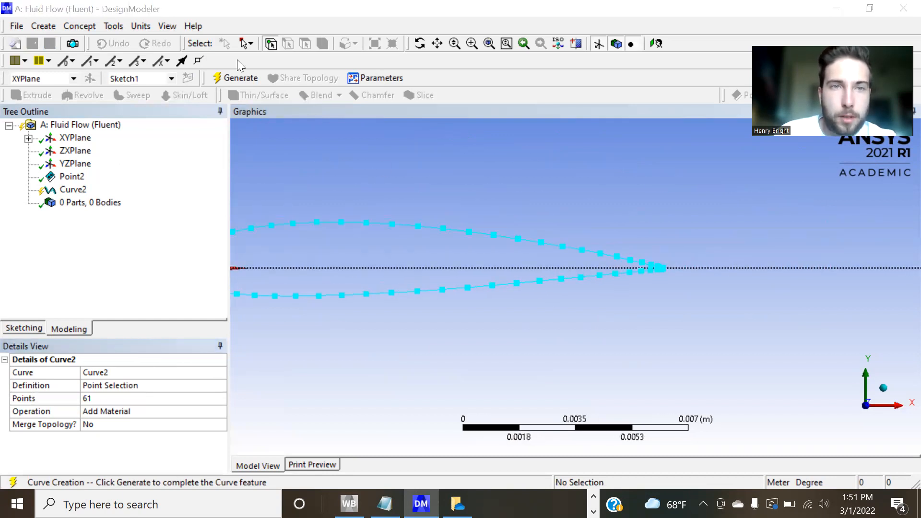
left_click(233, 77)
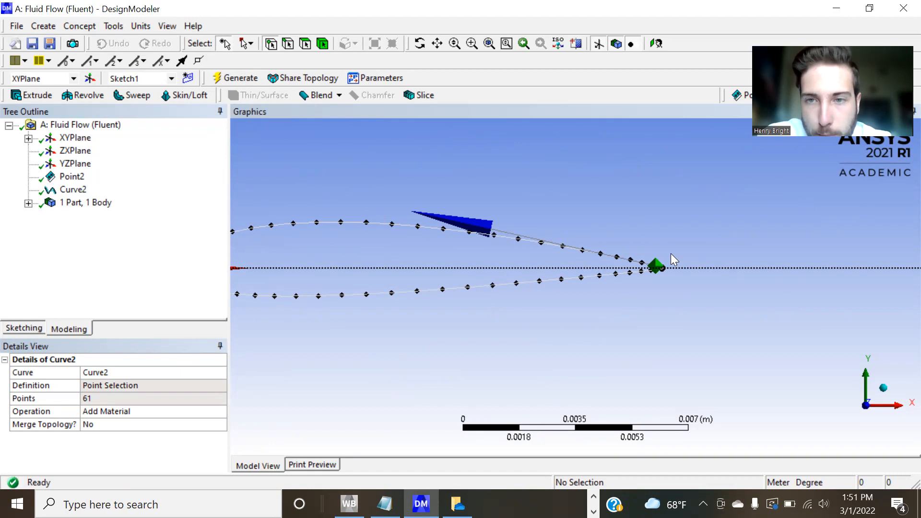
Step: Examine the trailing edge up close with the generated curve highlighted to check whether the airfoil outline is closed
scroll(672, 256, "up", 5)
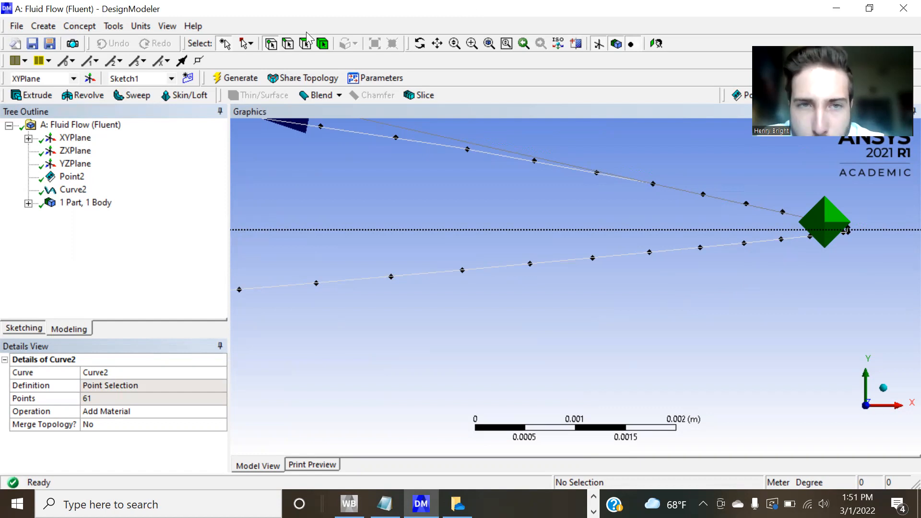
left_click(438, 45)
left_click_drag(580, 204, 448, 214)
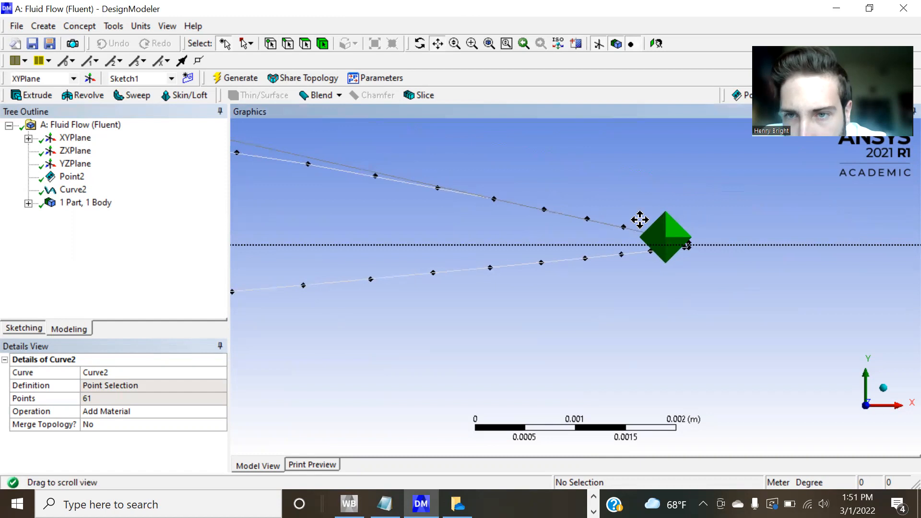
scroll(640, 220, "up", 2)
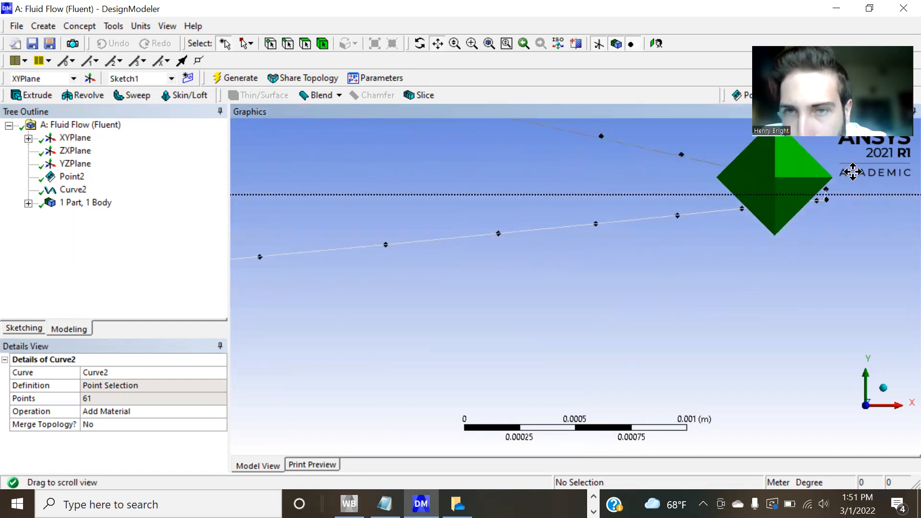
left_click_drag(551, 217, 317, 298)
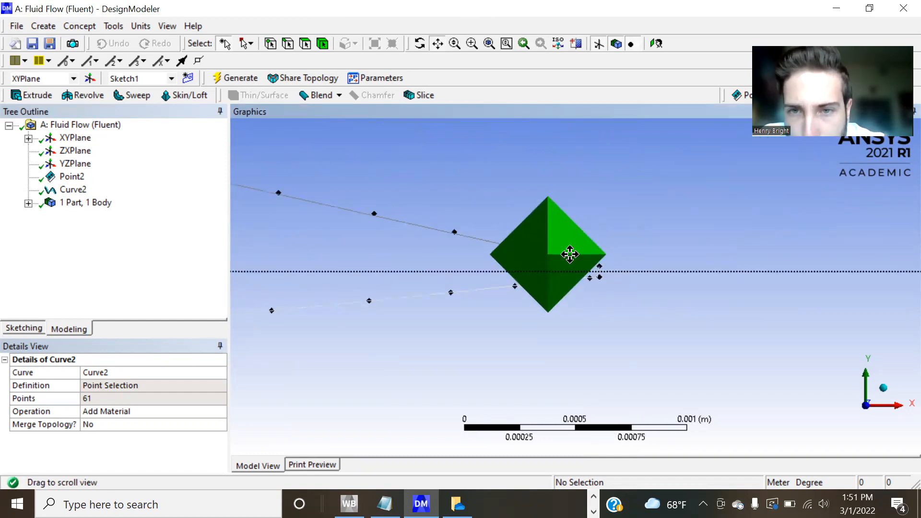
scroll(608, 230, "up", 3)
scroll(608, 231, "up", 3)
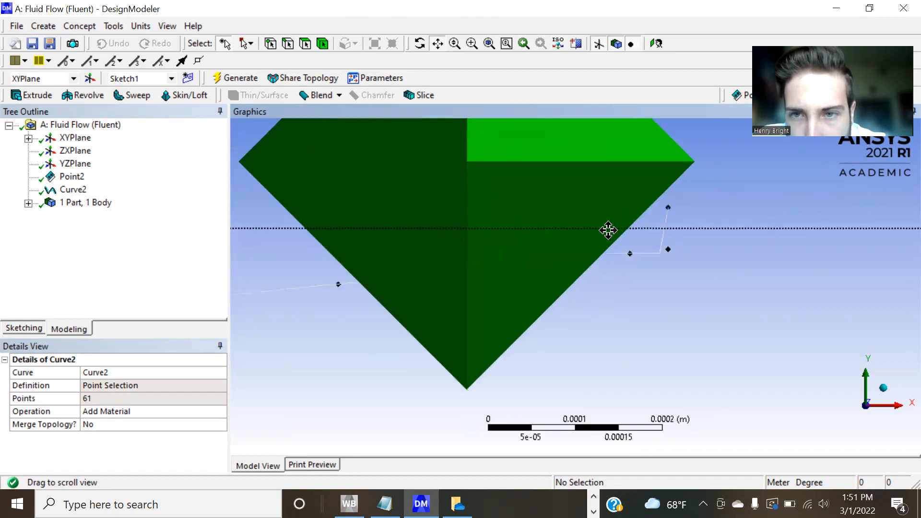
scroll(608, 230, "down", 2)
scroll(608, 231, "down", 1)
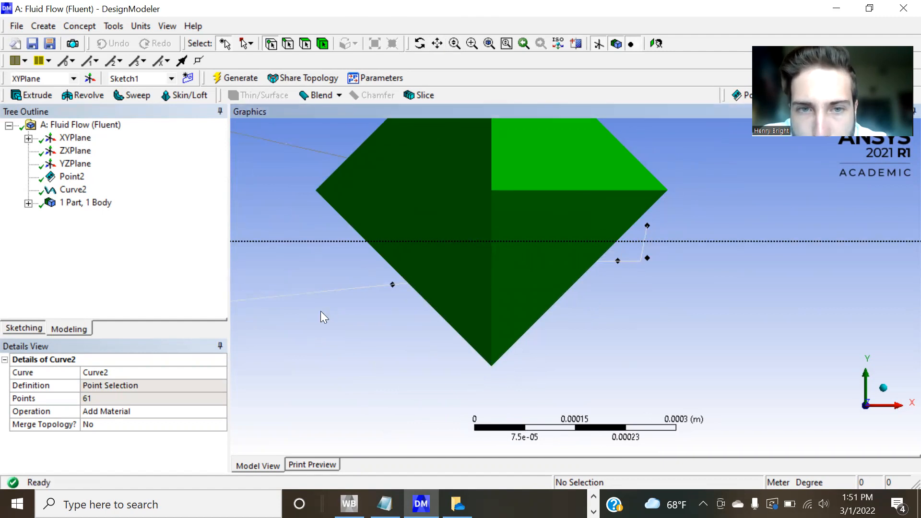
left_click(74, 190)
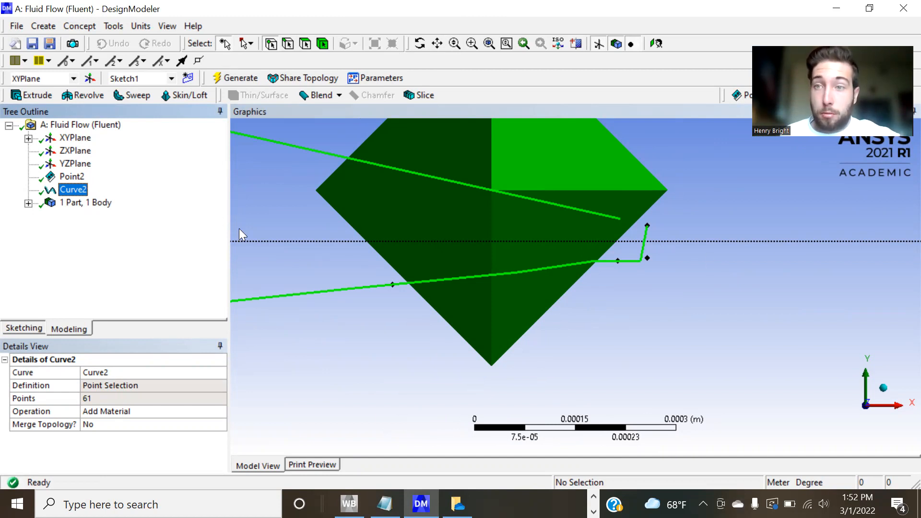
Step: Create a line from points joining the open upper end of the curve to the upper trailing-edge point, and generate it
left_click(43, 25)
left_click(77, 24)
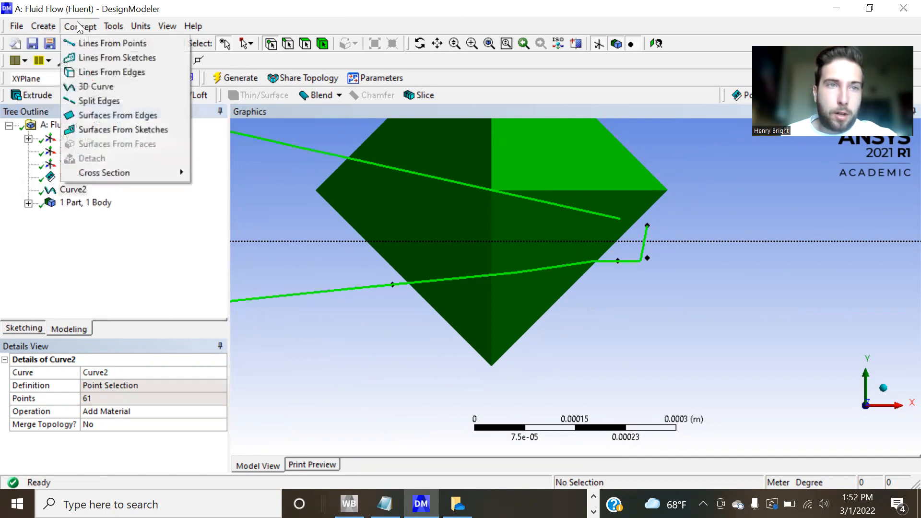
left_click(100, 44)
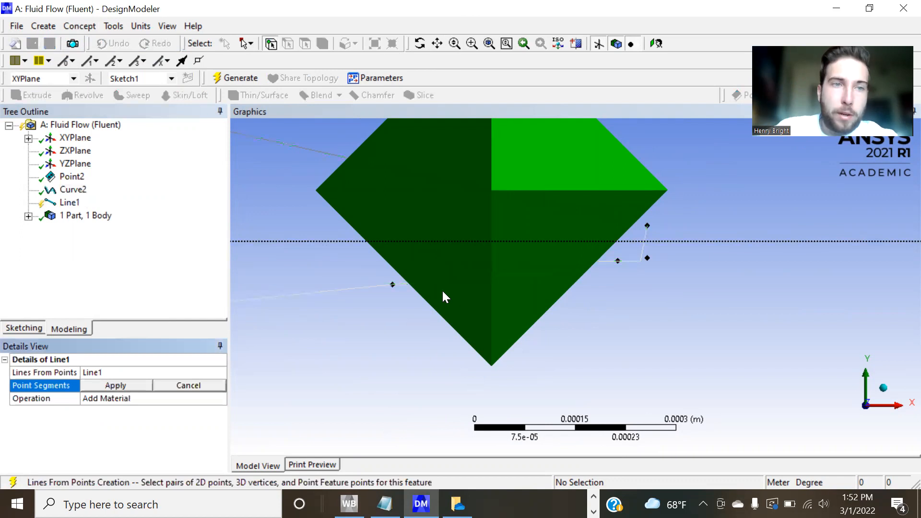
left_click(646, 224)
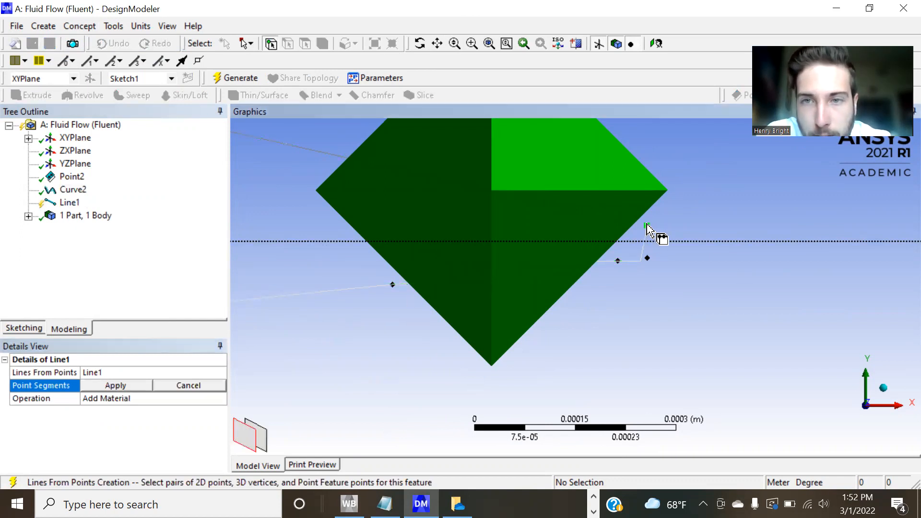
left_click(620, 219)
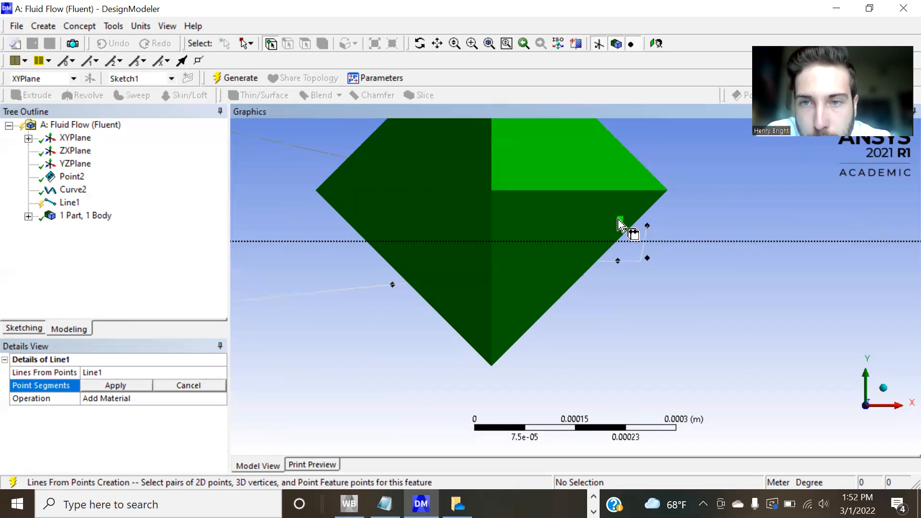
left_click(647, 226)
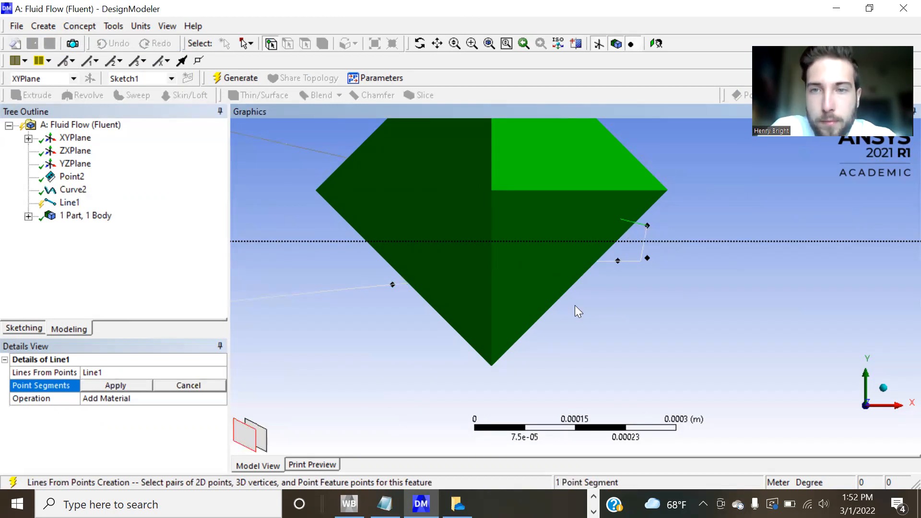
left_click(126, 386)
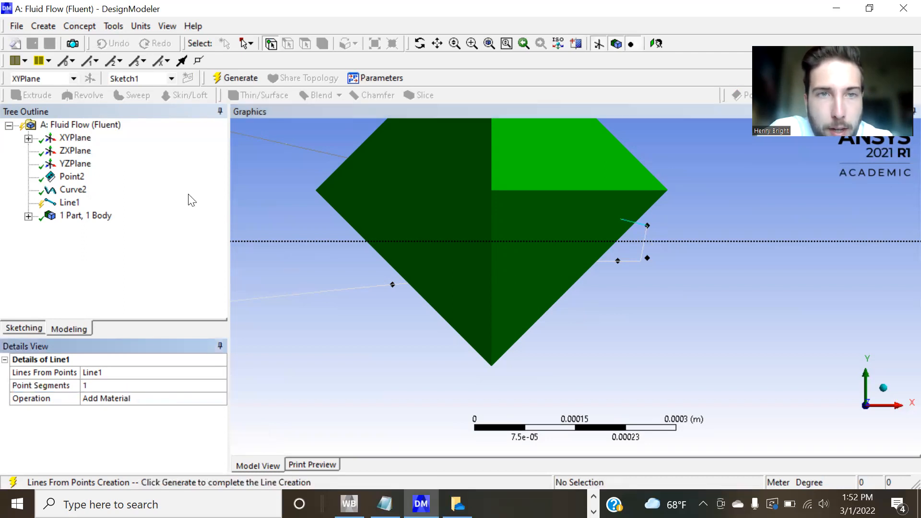
left_click(240, 80)
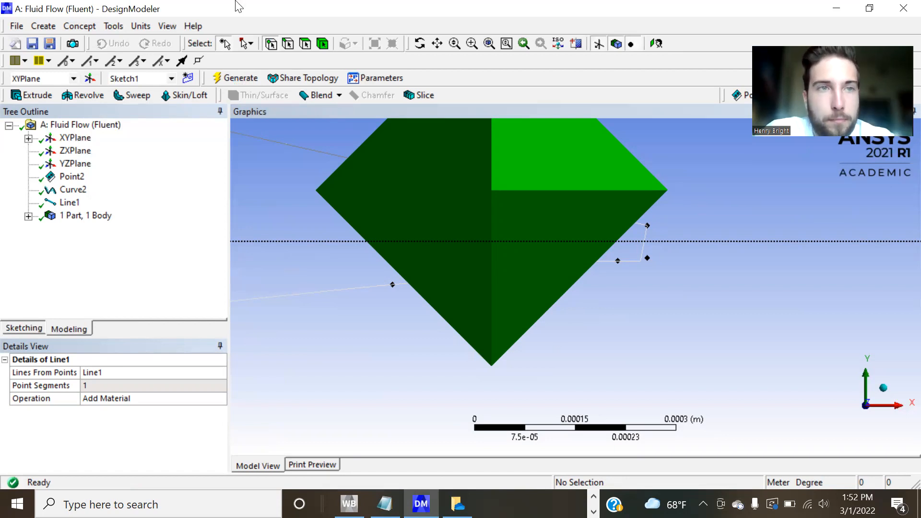
Step: Create a surface from edges using the airfoil curve and the short trailing-edge closing line, and generate it
left_click(91, 31)
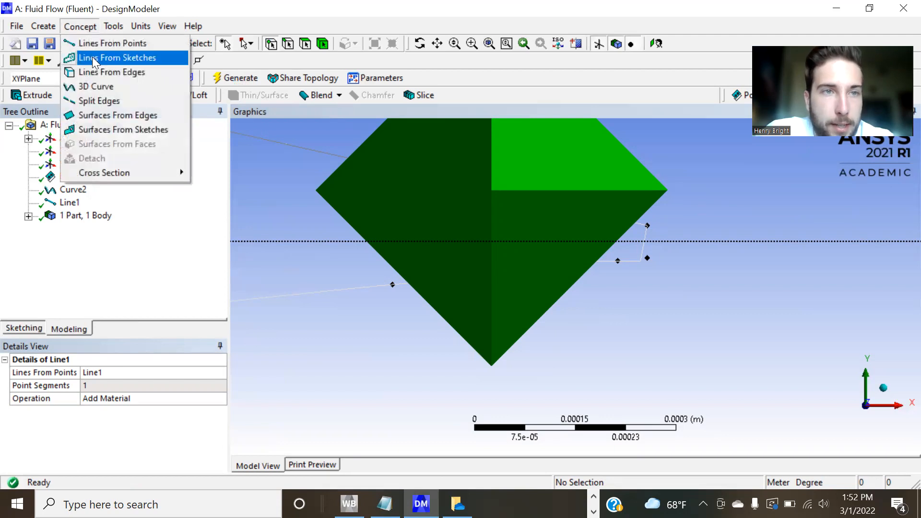
left_click(129, 117)
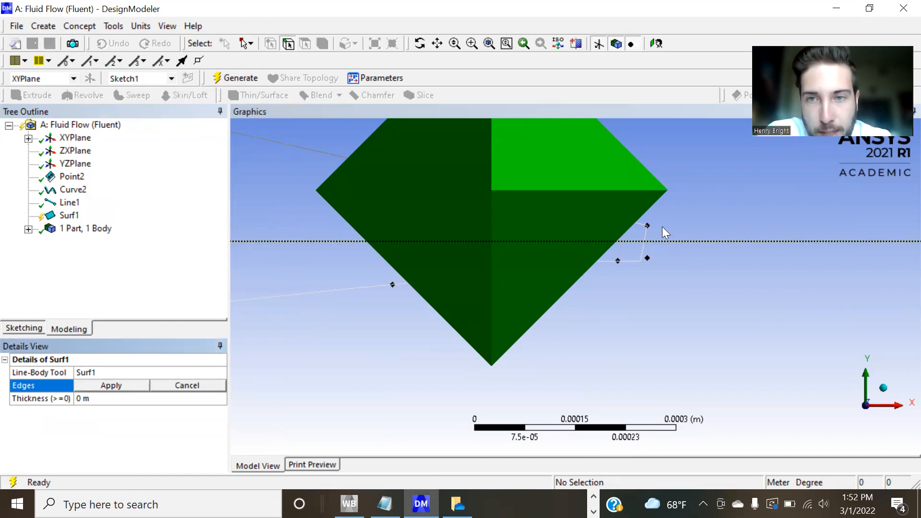
left_click(643, 227)
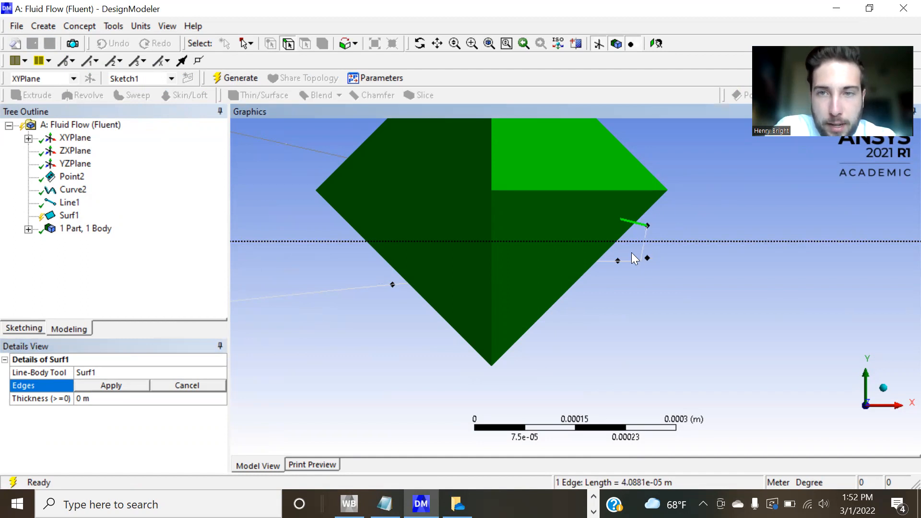
left_click(621, 264, "ctrl")
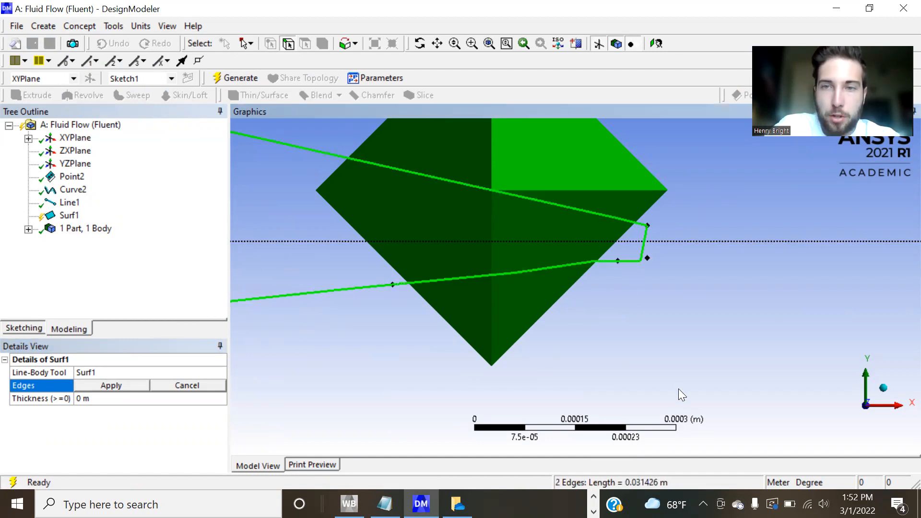
scroll(561, 331, "down", 2)
scroll(562, 331, "down", 8)
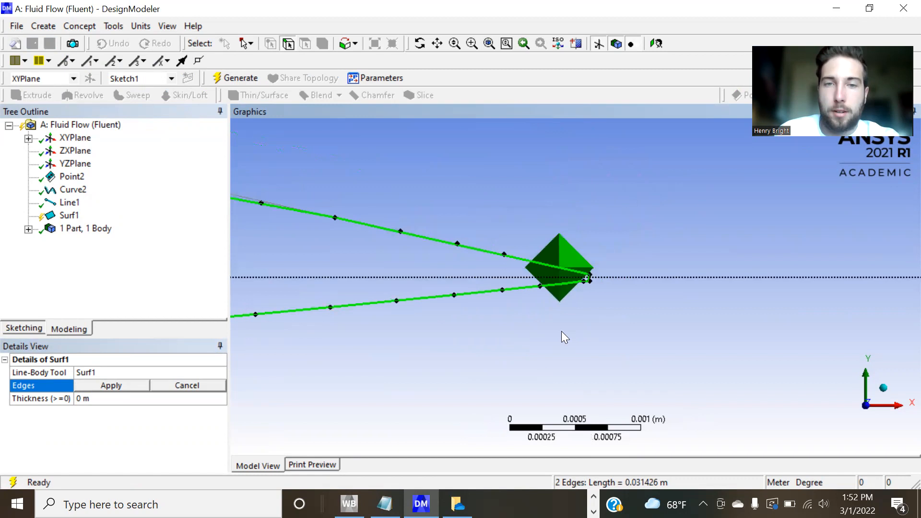
scroll(562, 331, "down", 2)
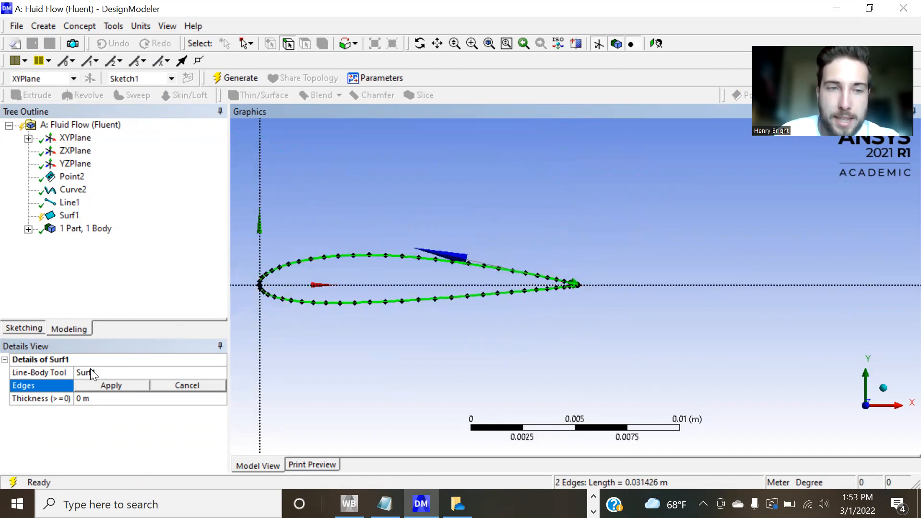
left_click(116, 386)
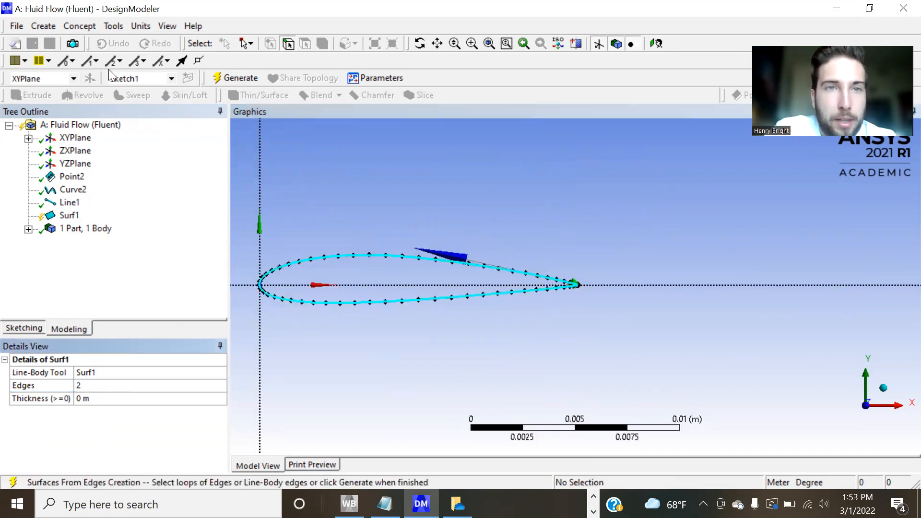
left_click(223, 77)
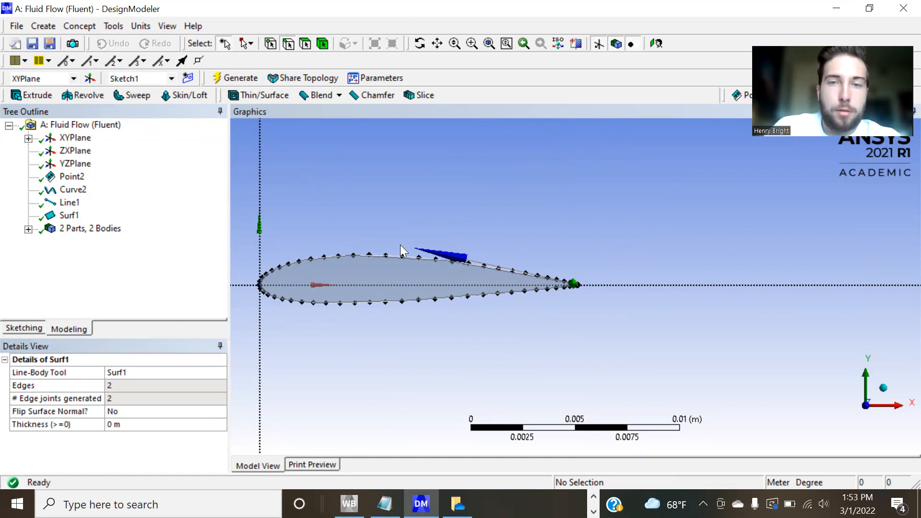
Step: Create a surface from the complete wind tunnel sketch with the Add Material operation, and generate it
scroll(424, 249, "down", 5)
scroll(425, 249, "down", 6)
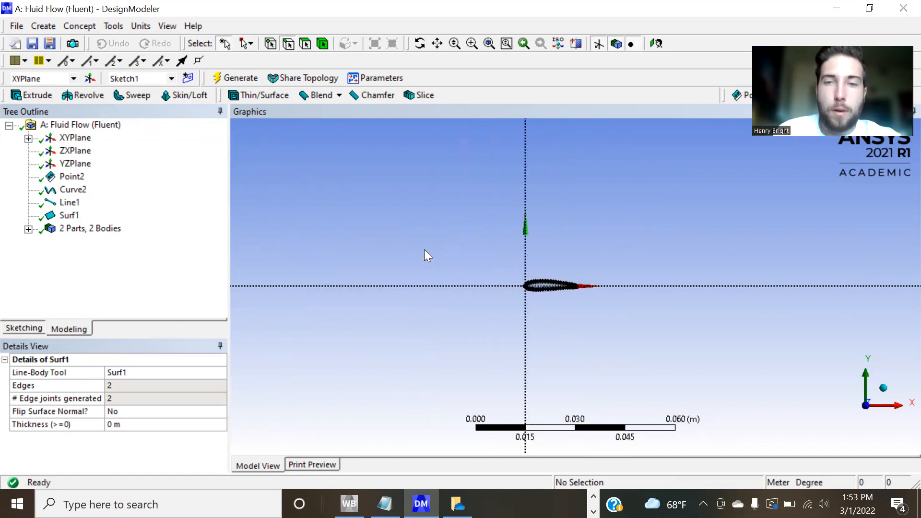
scroll(424, 250, "down", 6)
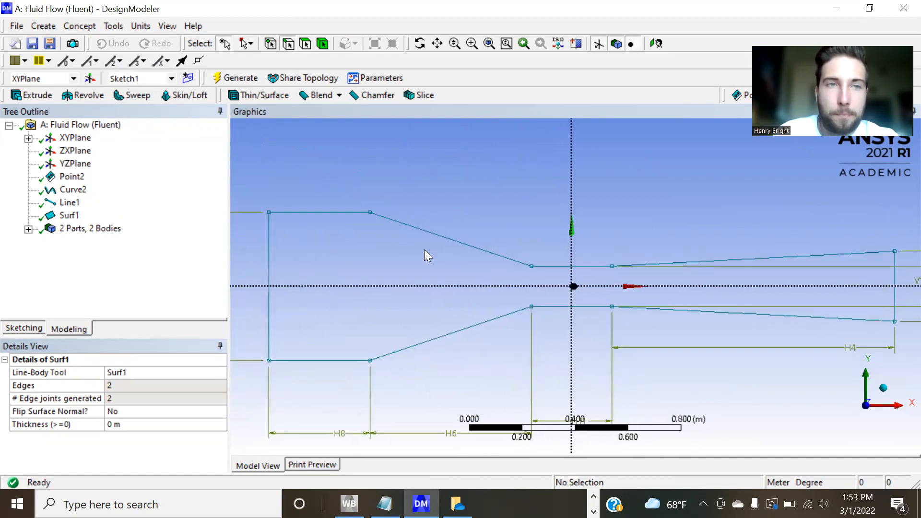
left_click(76, 28)
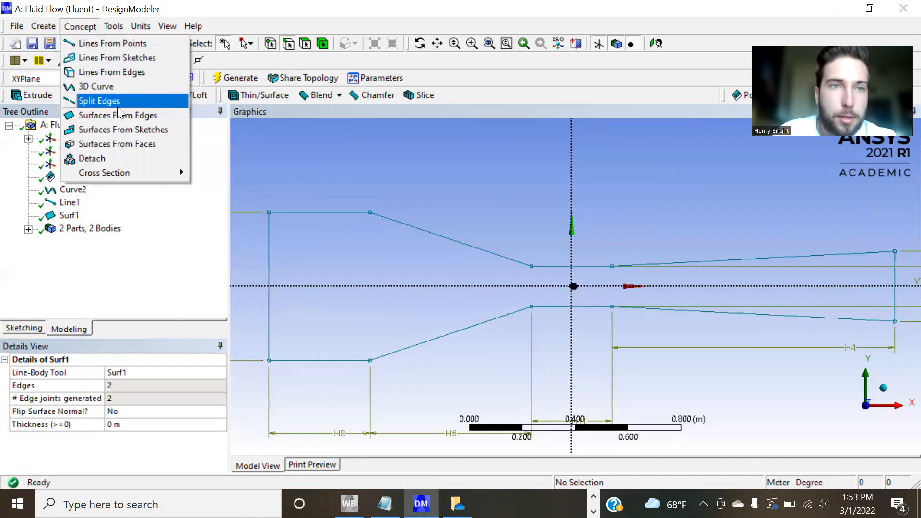
left_click(134, 131)
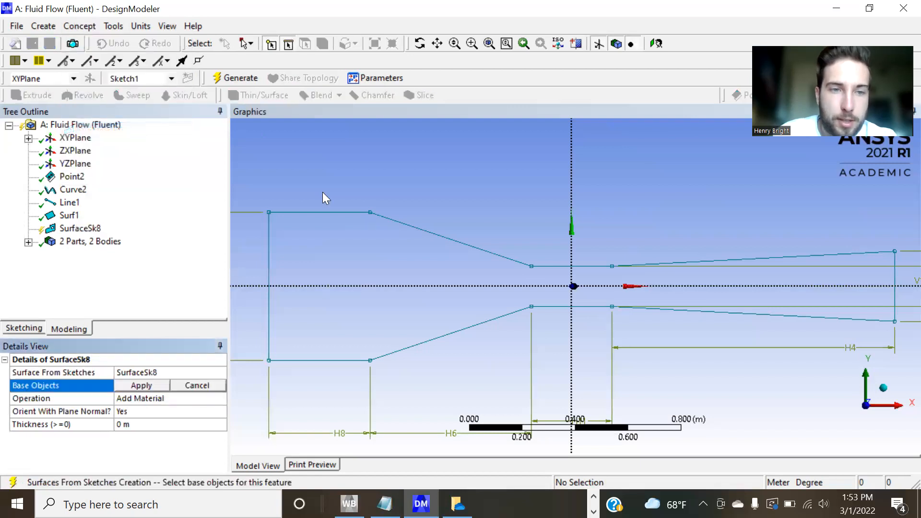
left_click(243, 43)
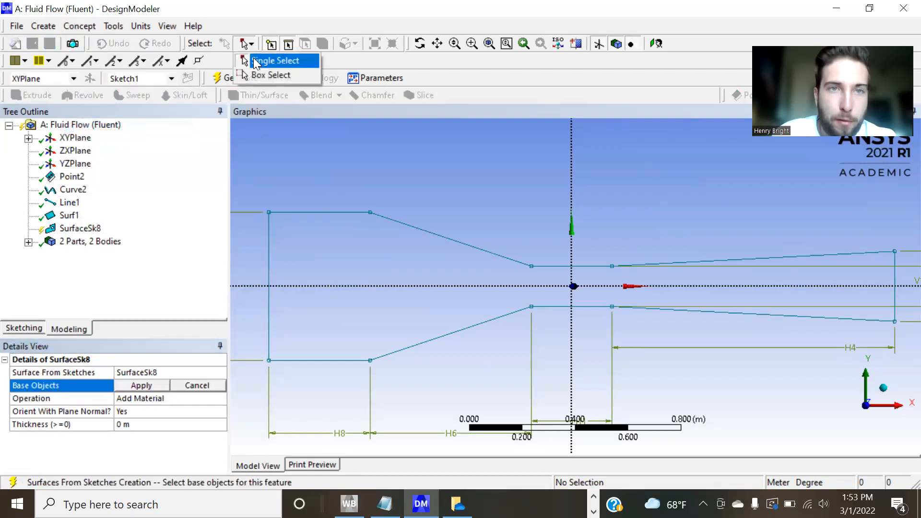
left_click(270, 77)
mouse_move(248, 187)
left_mouse_down()
mouse_move(499, 379)
mouse_move(837, 431)
mouse_move(902, 377)
left_mouse_up()
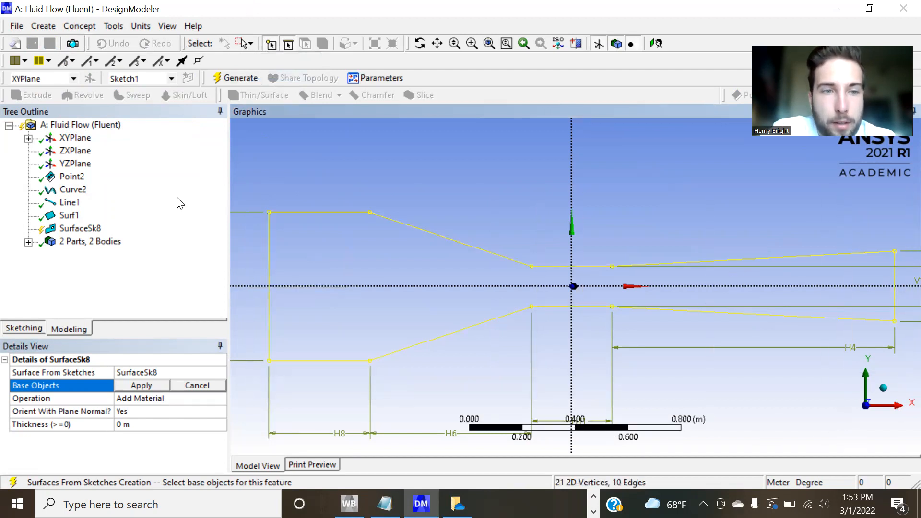
left_click(155, 385)
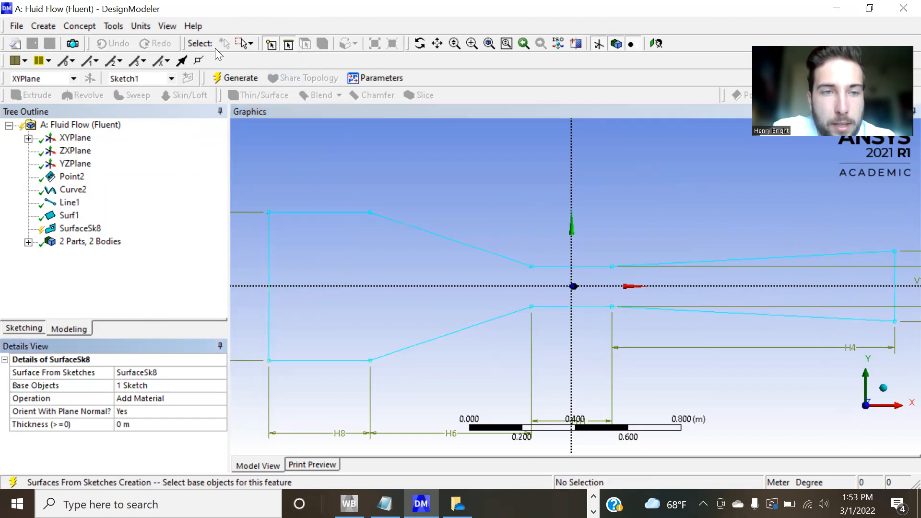
left_click(235, 76)
Step: Add a Boolean feature and set its operation to Subtract
scroll(539, 271, "up", 1)
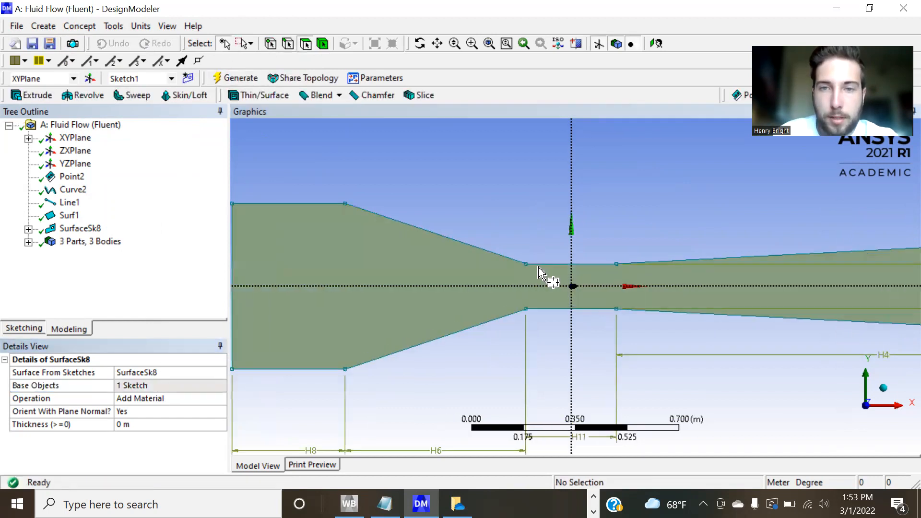
scroll(538, 271, "up", 10)
scroll(539, 271, "up", 5)
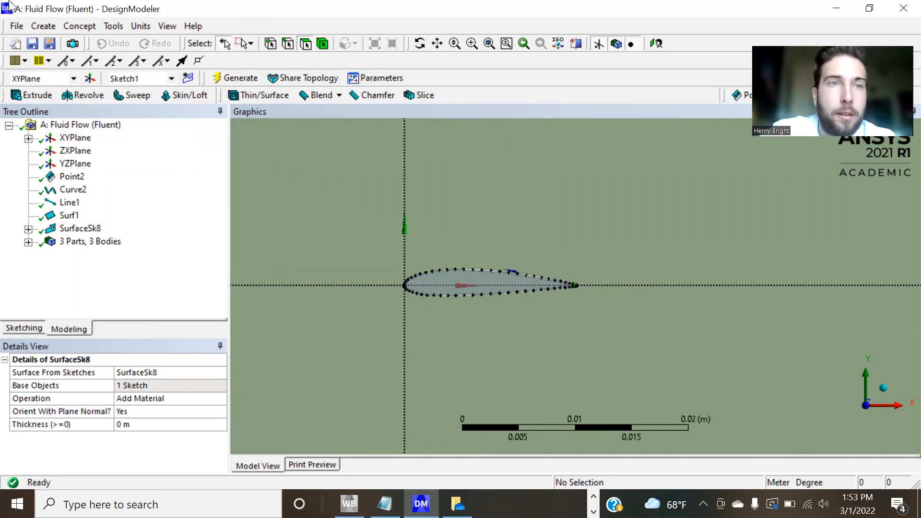
left_click(71, 30)
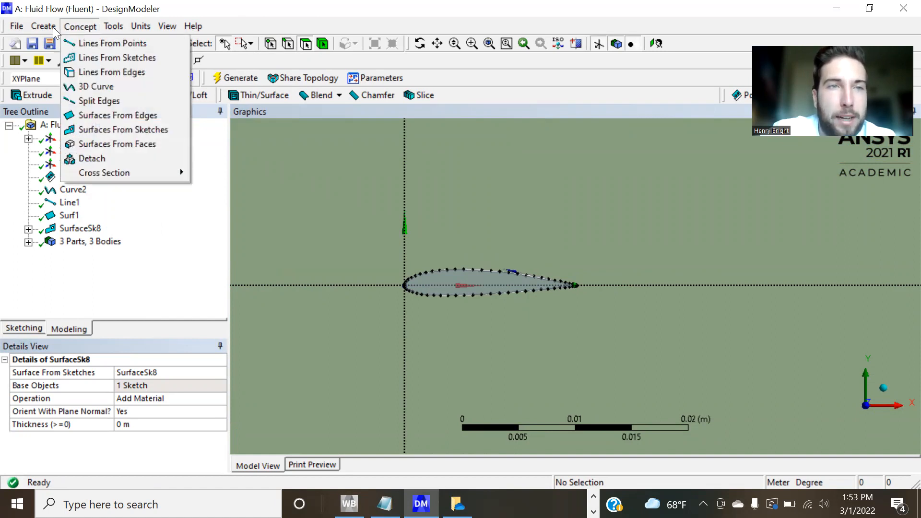
mouse_move(50, 27)
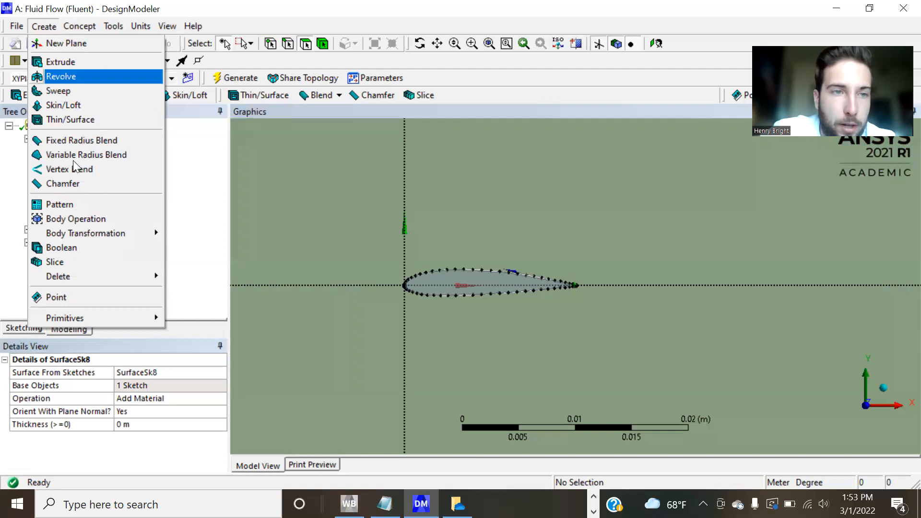
left_click(86, 243)
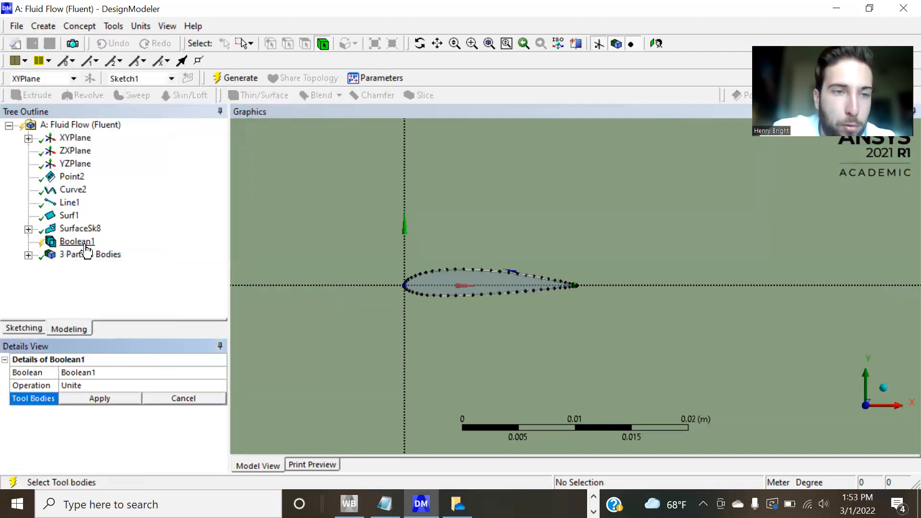
left_click(141, 383)
left_click(220, 385)
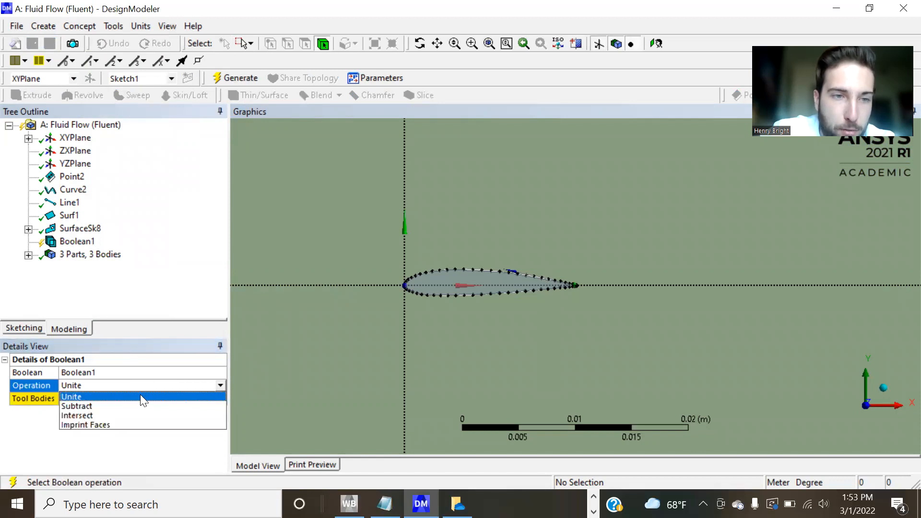
left_click(131, 403)
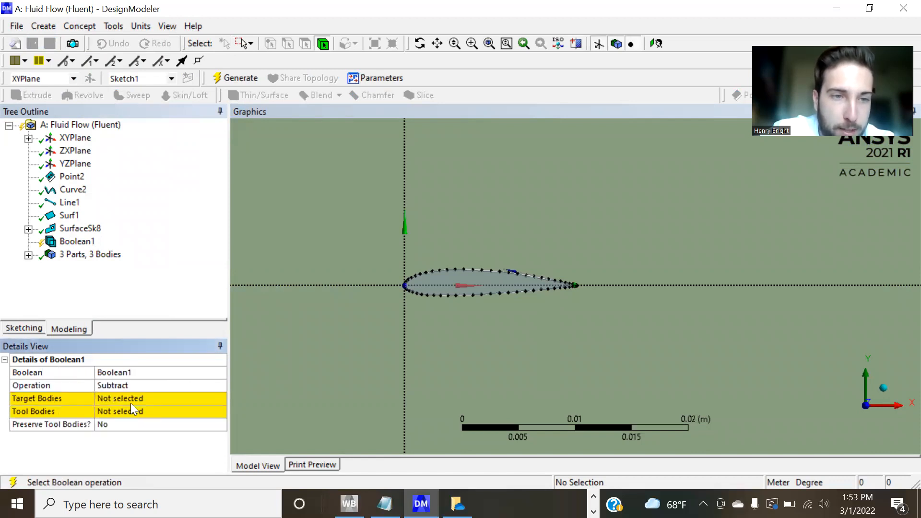
Step: Assign the wind tunnel surface as the target body of the Boolean subtraction, using single selection
left_click(134, 397)
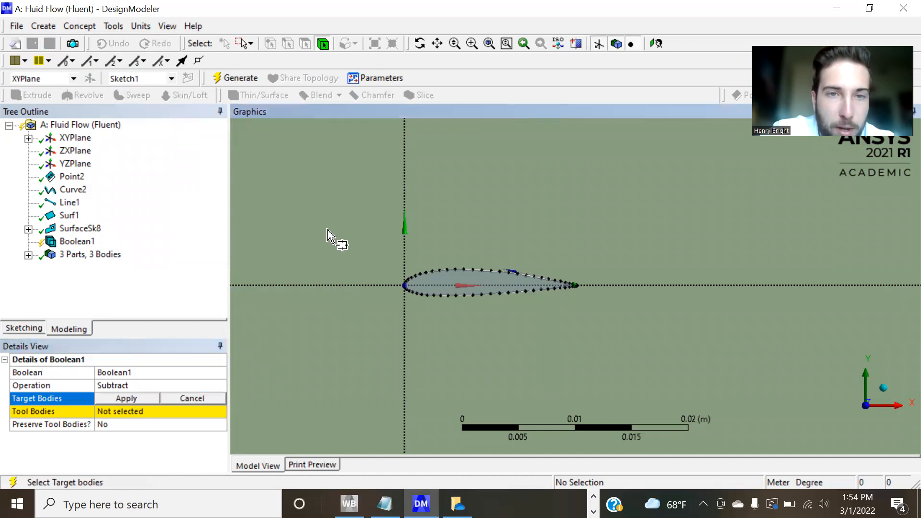
scroll(369, 315, "down", 5)
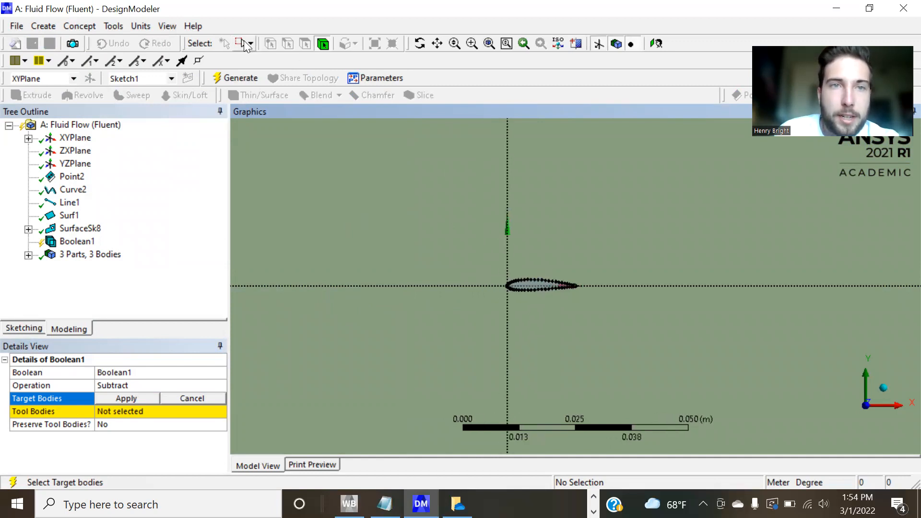
left_click(245, 45)
left_click(263, 59)
left_click(356, 250)
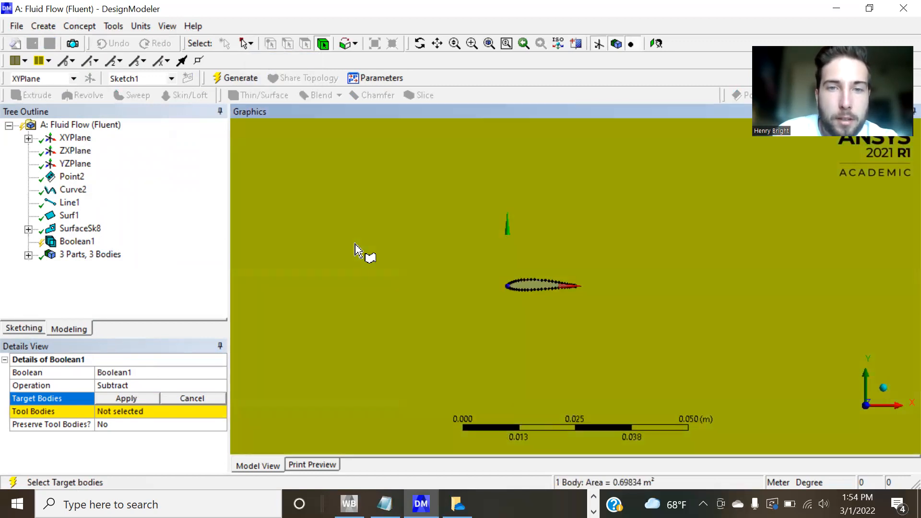
left_click(133, 399)
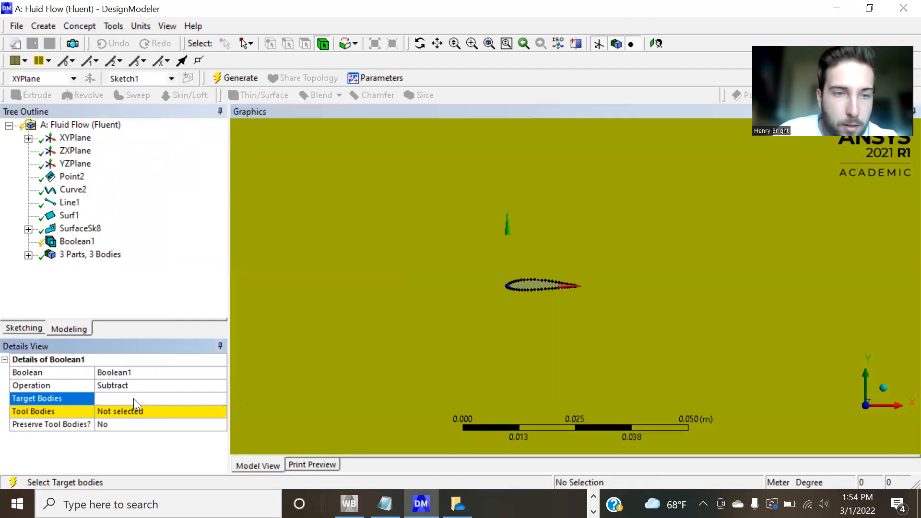
Step: Assign the airfoil surface as the tool body without preserving it, and generate the subtraction
left_click(137, 408)
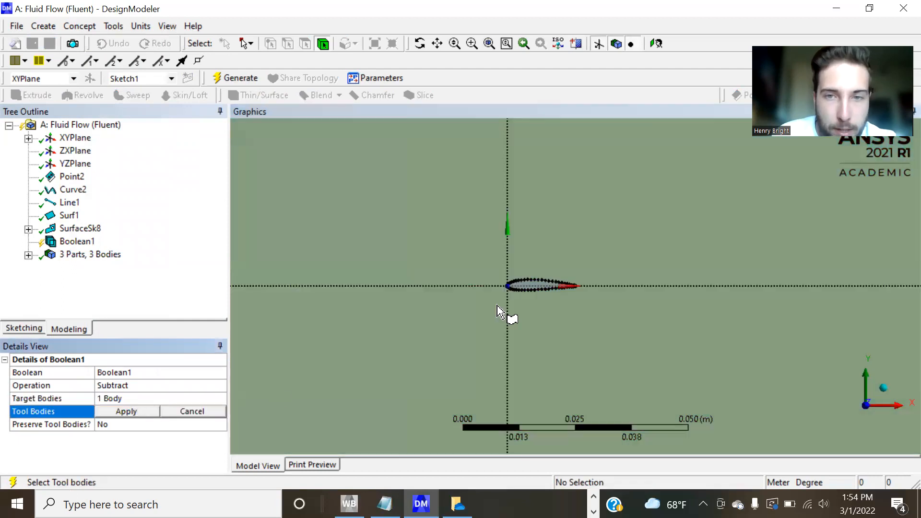
left_click(530, 287)
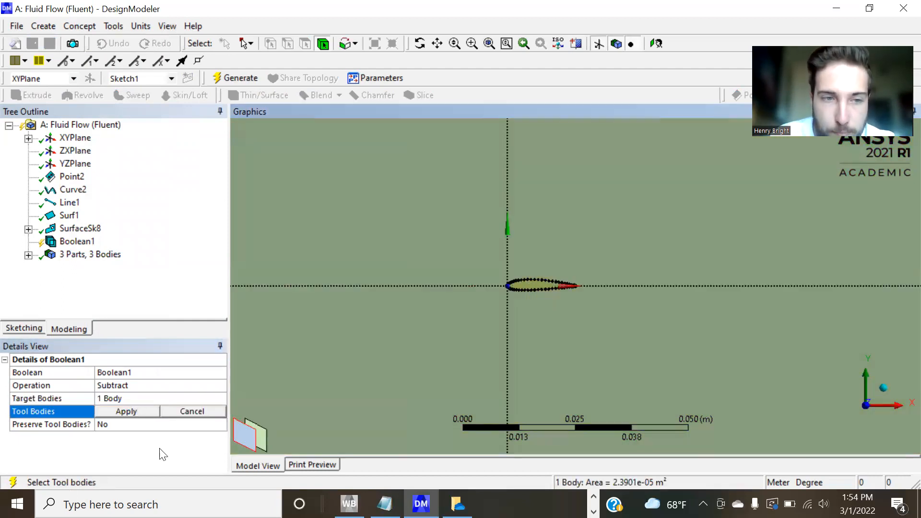
left_click(136, 412)
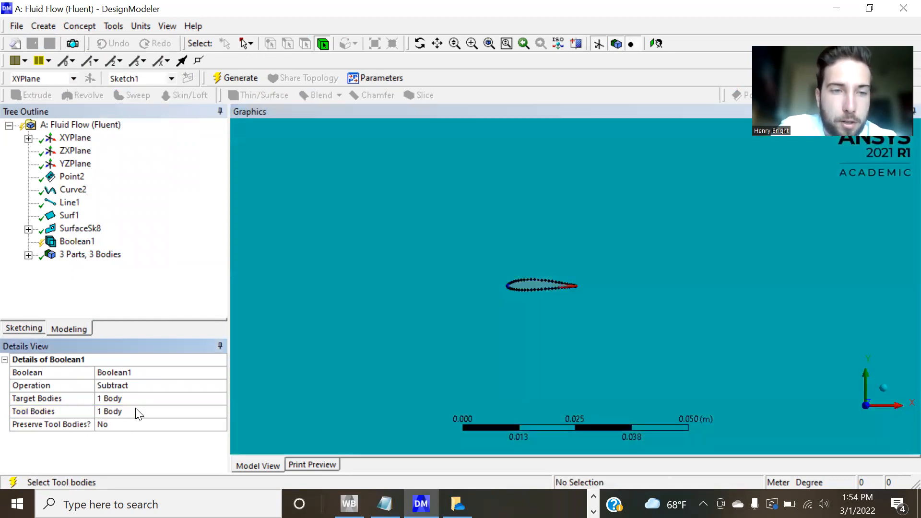
left_click(231, 79)
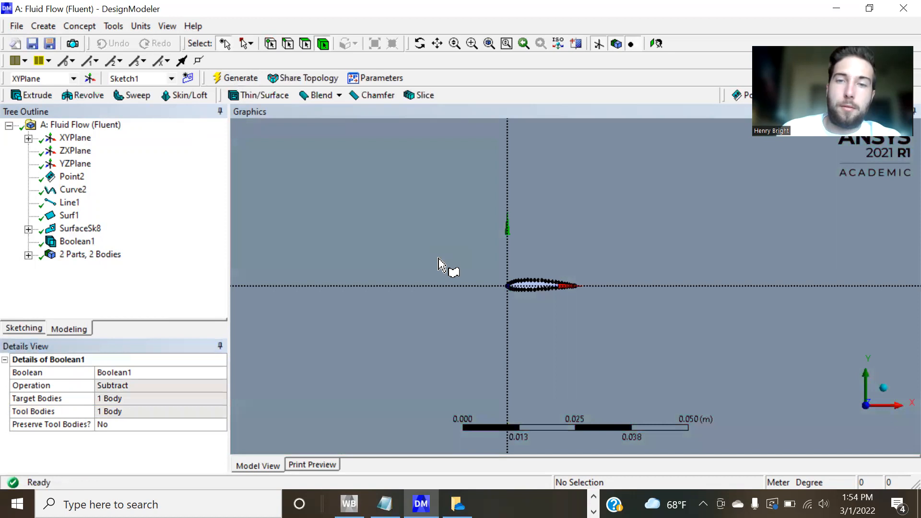
Step: Inspect the airfoil cutout up close and the wind tunnel surface as a whole
scroll(623, 286, "up", 5)
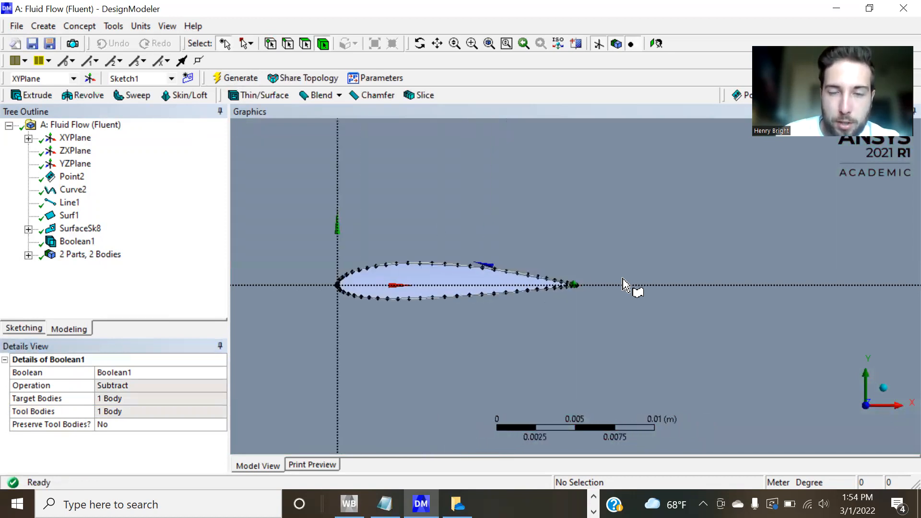
scroll(624, 285, "up", 2)
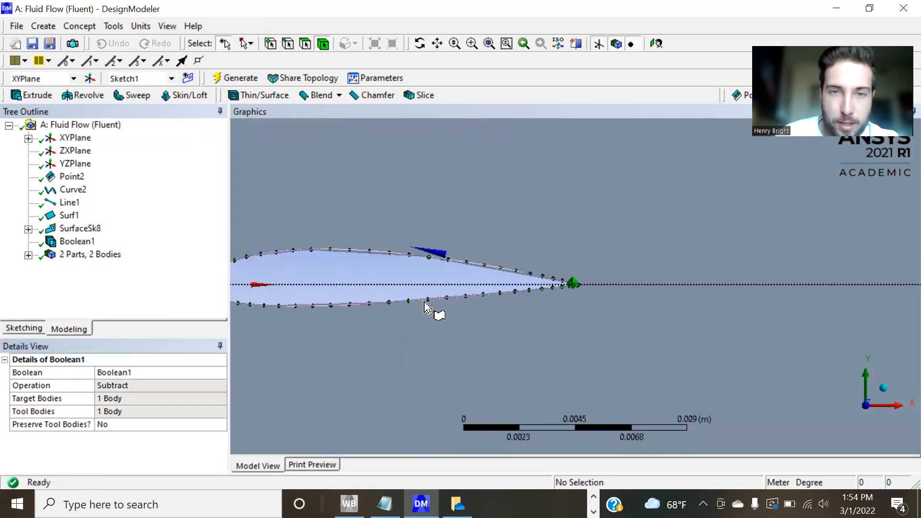
scroll(427, 309, "down", 2)
scroll(427, 309, "down", 7)
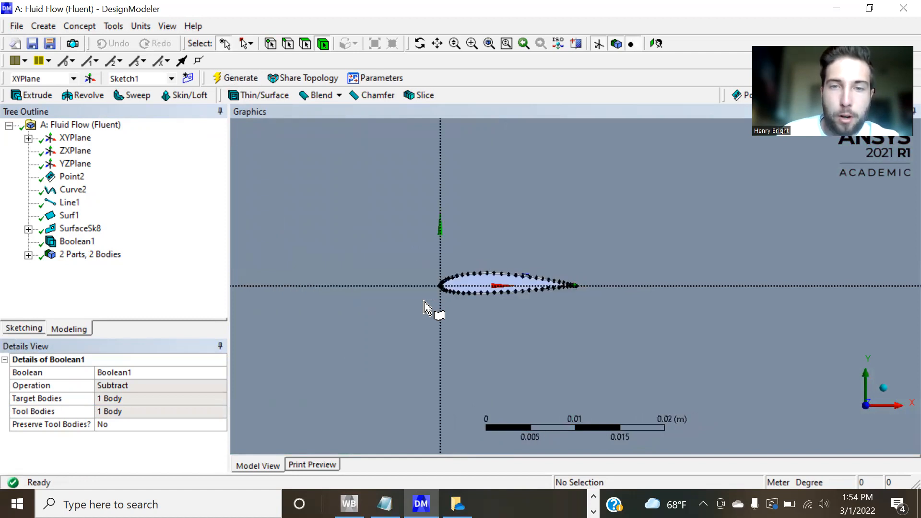
scroll(427, 309, "down", 6)
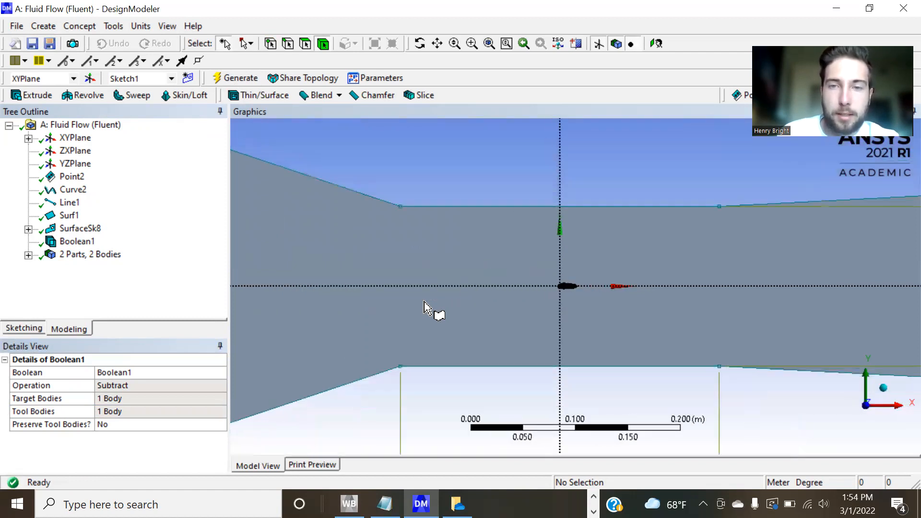
scroll(427, 309, "down", 2)
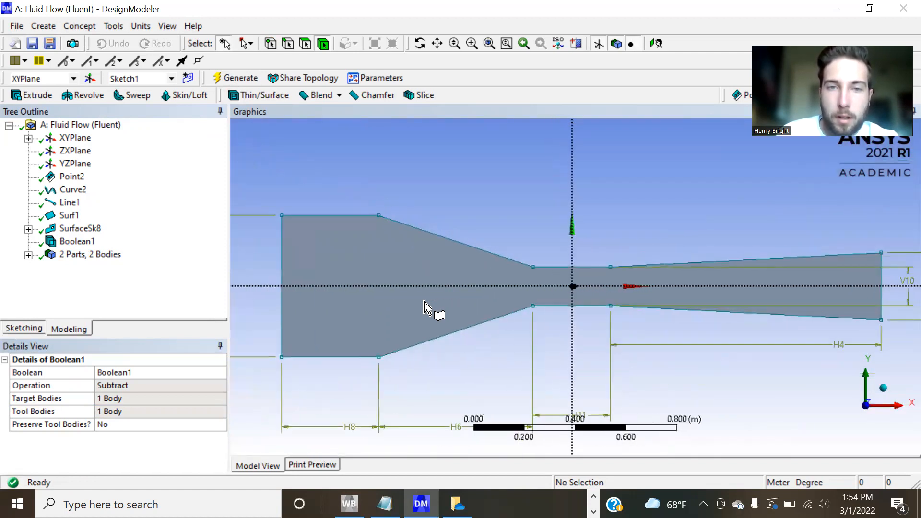
Step: Switch to Workbench, update the Geometry cell, and open the Mesh cell with the upstream data re-read
scroll(427, 309, "down", 1)
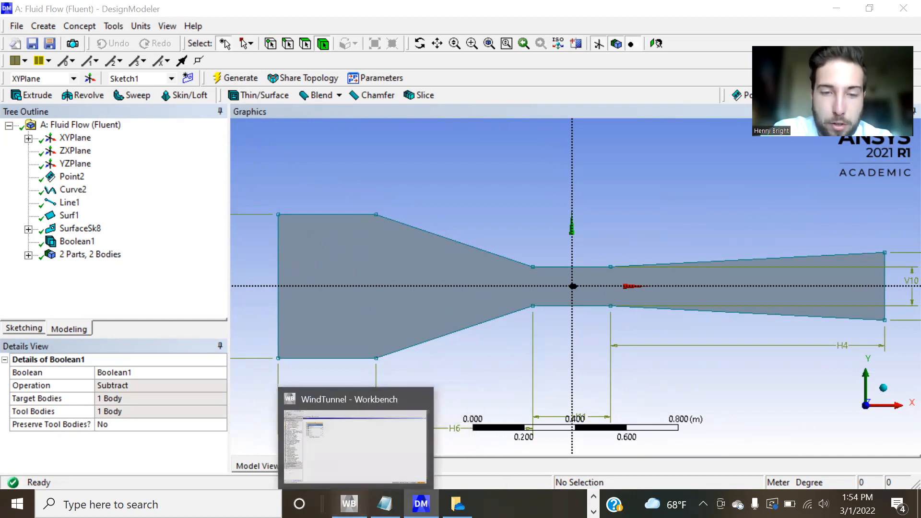
left_click(349, 503)
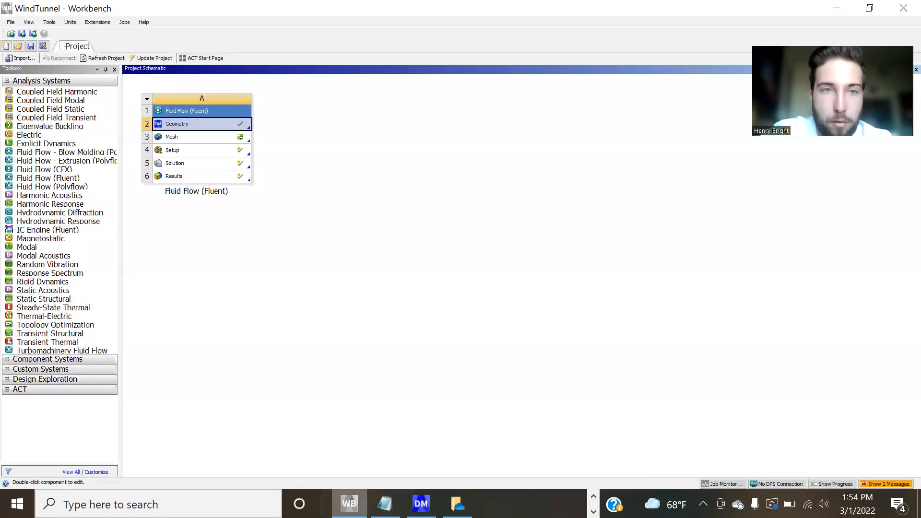
right_click(203, 120)
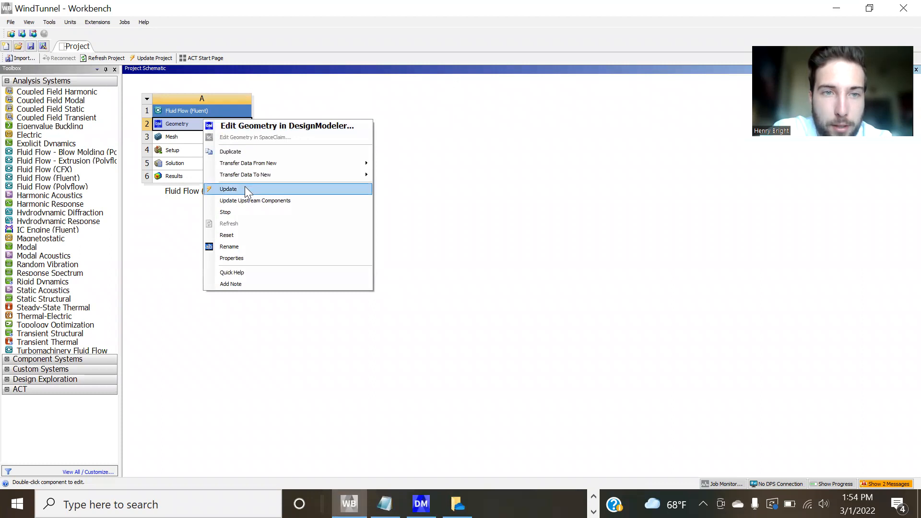
left_click(245, 188)
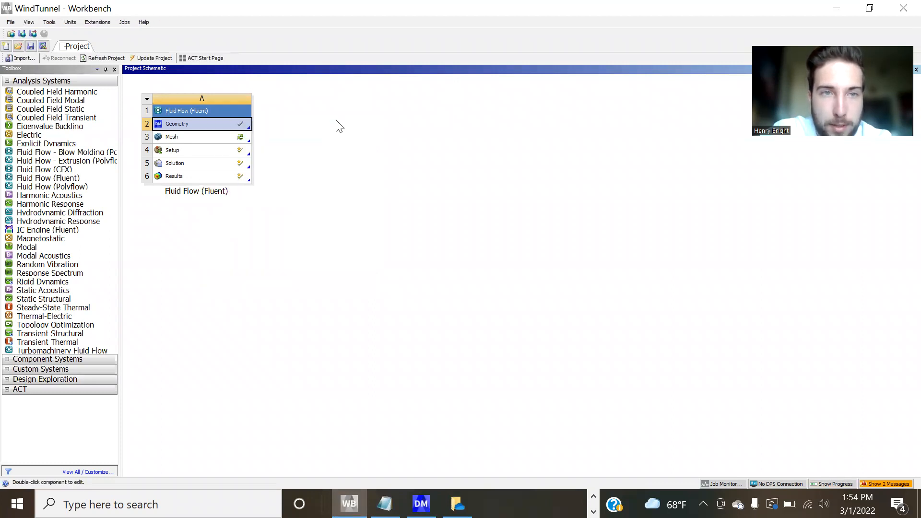
double_click(210, 137)
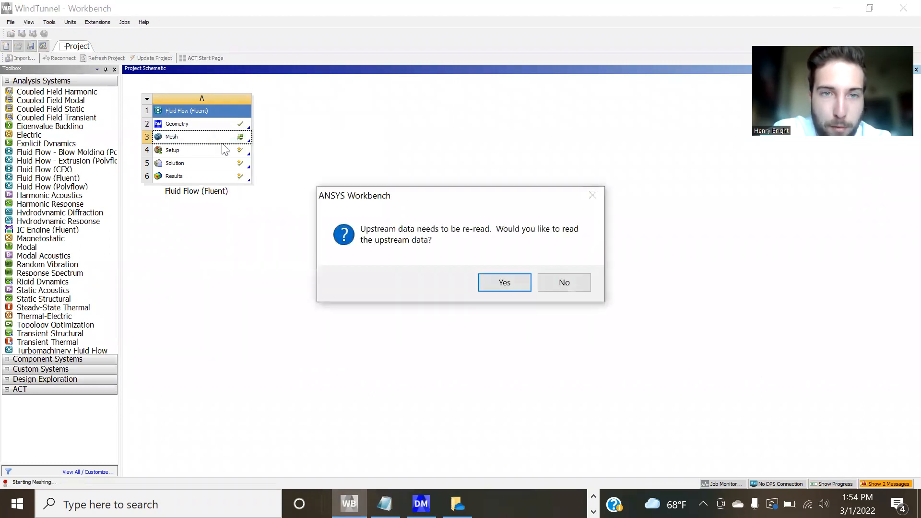
left_click(508, 282)
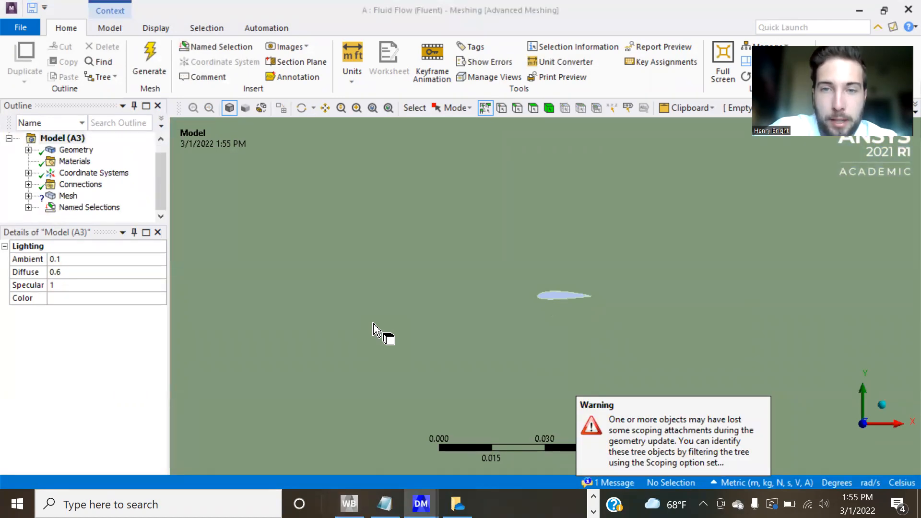
Step: Scope the existing All Triangles Method to the wind tunnel surface body
scroll(538, 287, "down", 1)
scroll(537, 287, "down", 10)
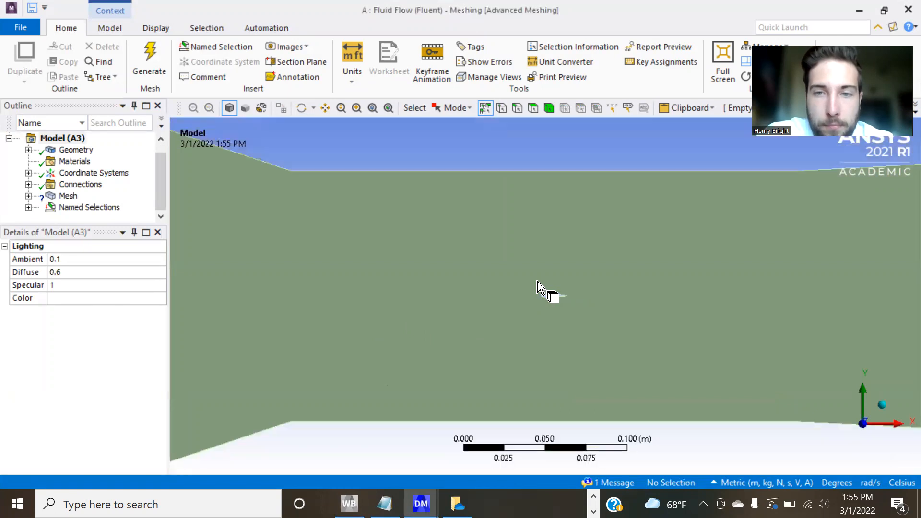
scroll(537, 287, "down", 3)
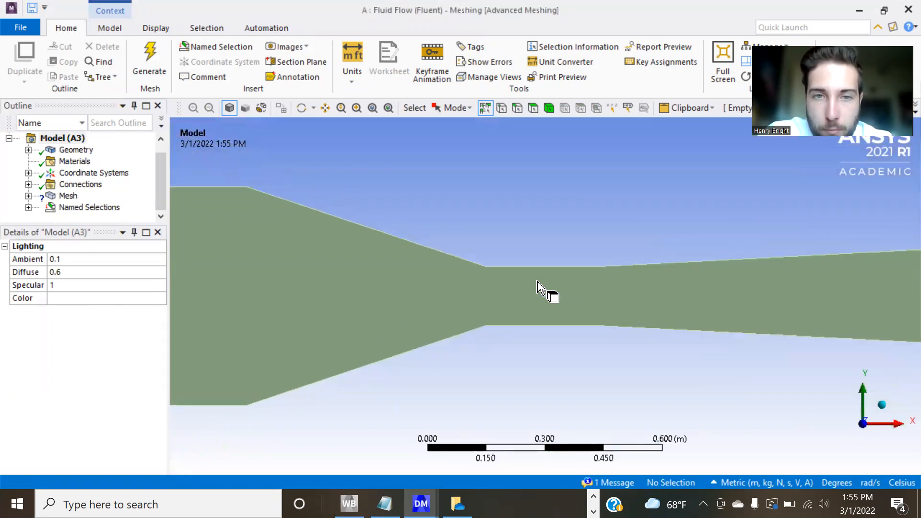
left_click(68, 196)
left_click(28, 195)
left_click(101, 207)
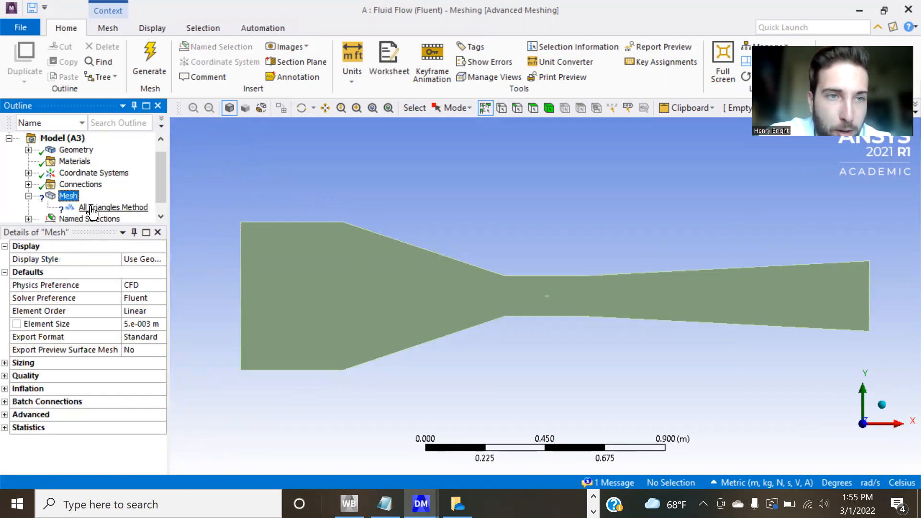
left_click(98, 271)
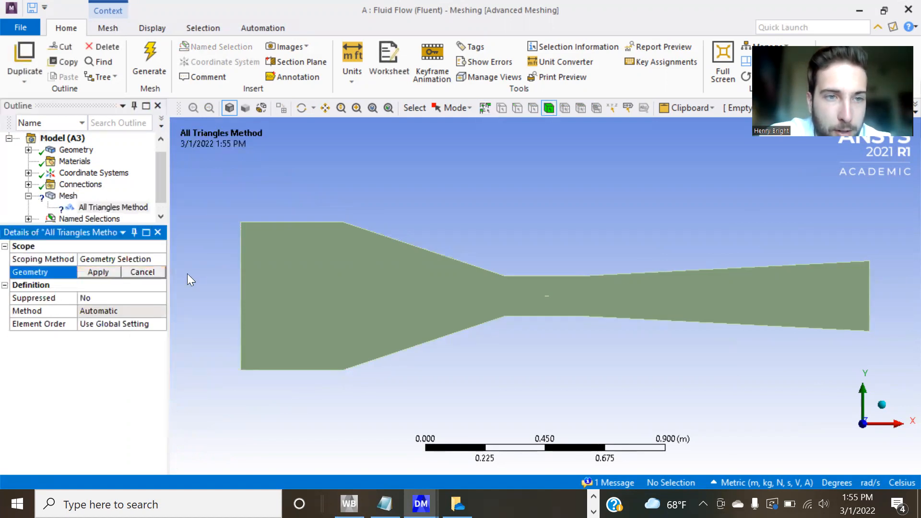
left_click(280, 280)
left_click(99, 272)
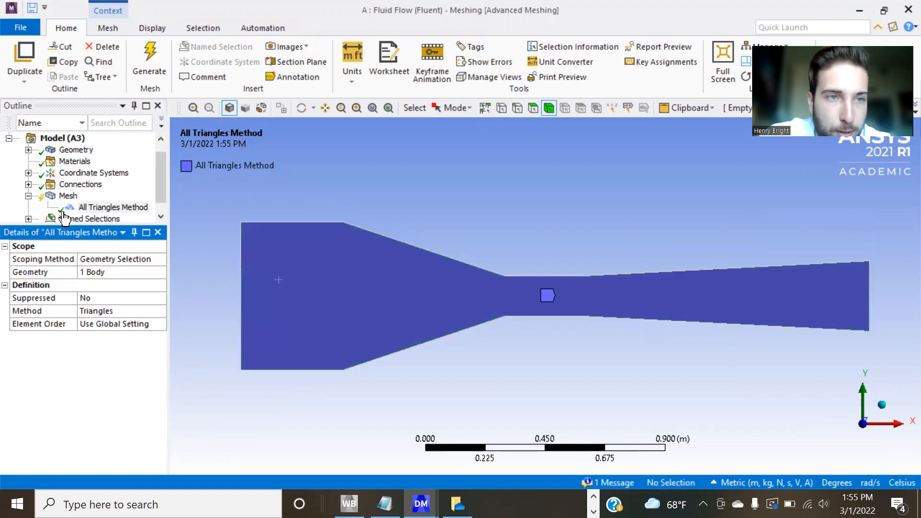
Step: Generate the mesh and examine its elements around the airfoil cutout and across the tunnel
left_click(56, 196)
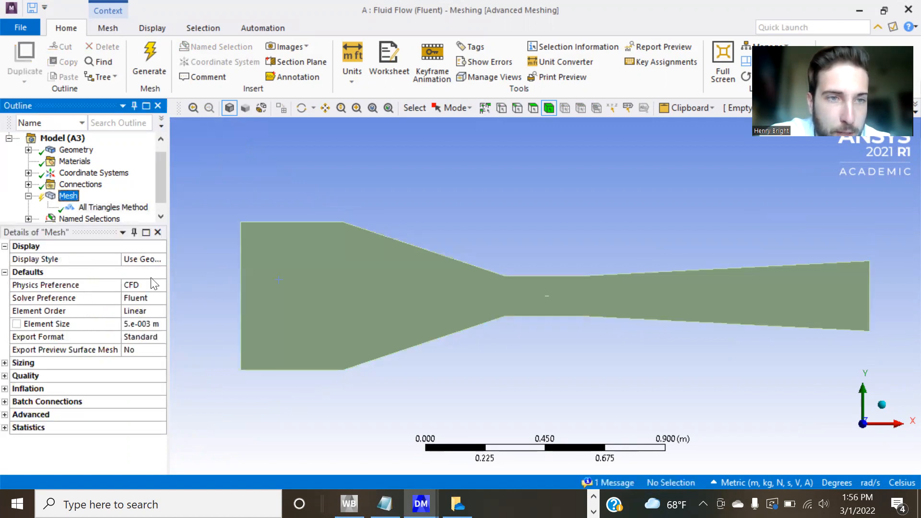
left_click(163, 81)
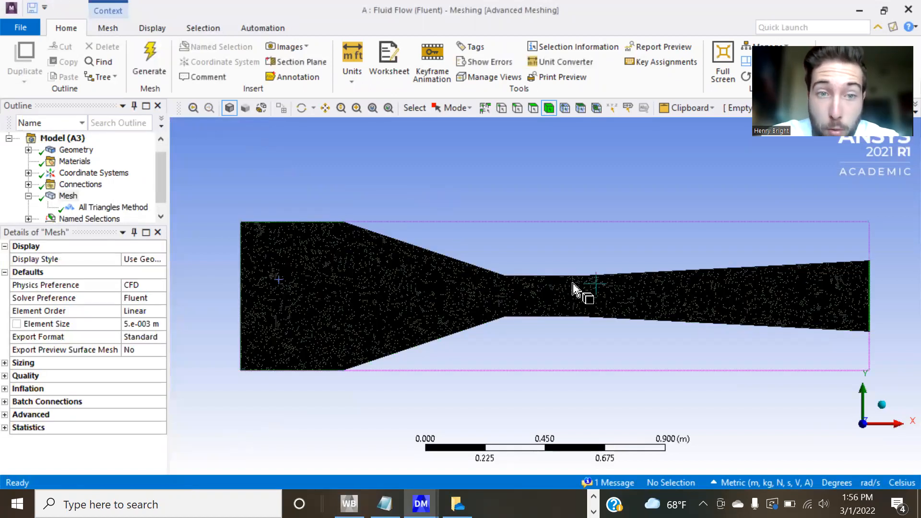
scroll(540, 291, "up", 2)
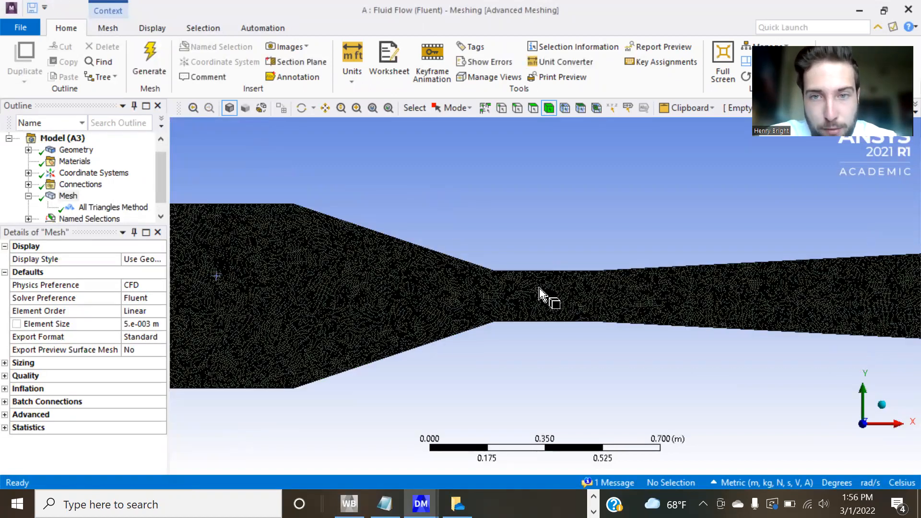
scroll(539, 291, "up", 5)
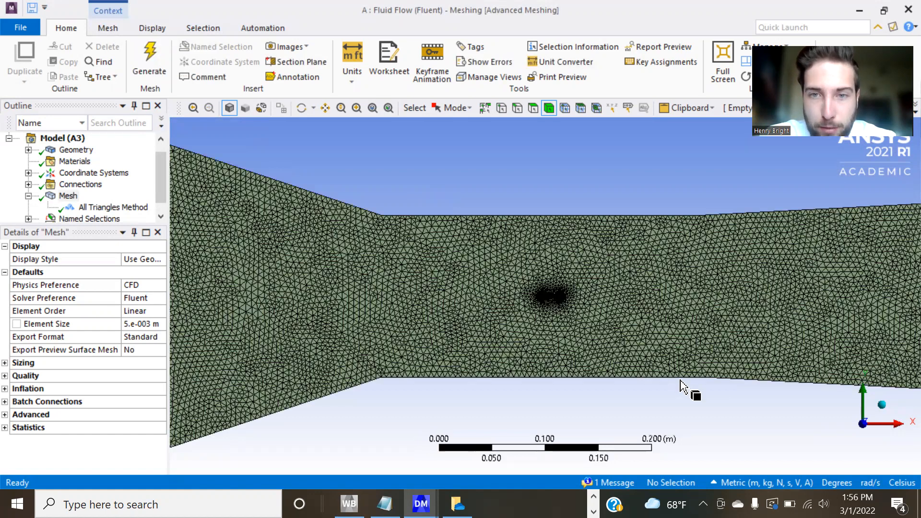
scroll(563, 325, "up", 2)
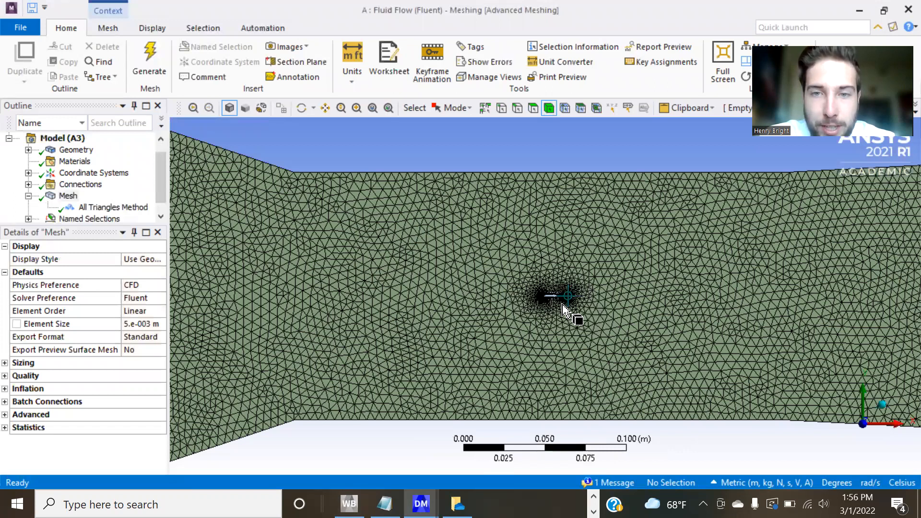
scroll(564, 310, "up", 3)
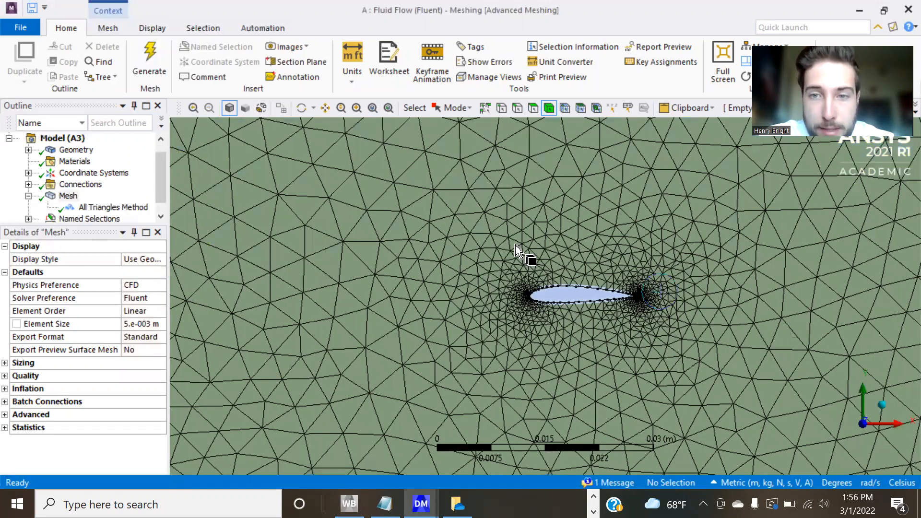
scroll(516, 249, "down", 1)
scroll(516, 248, "down", 3)
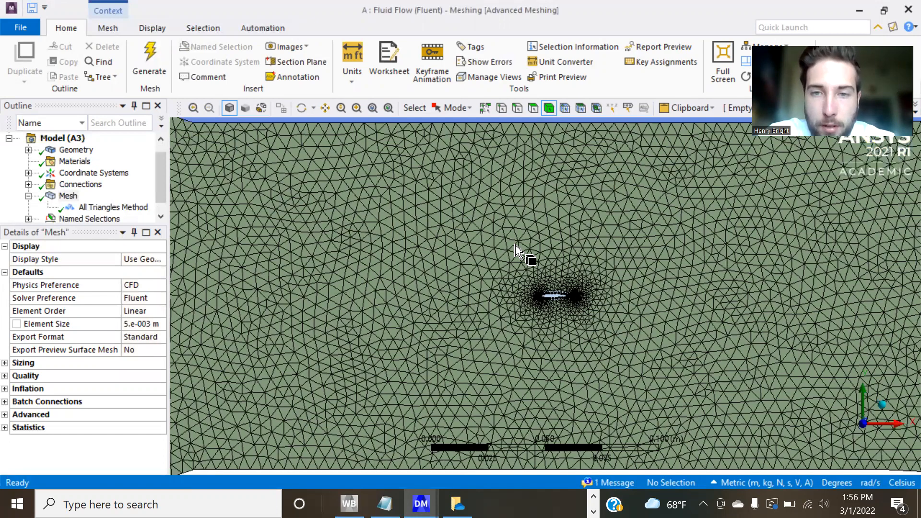
scroll(515, 248, "down", 5)
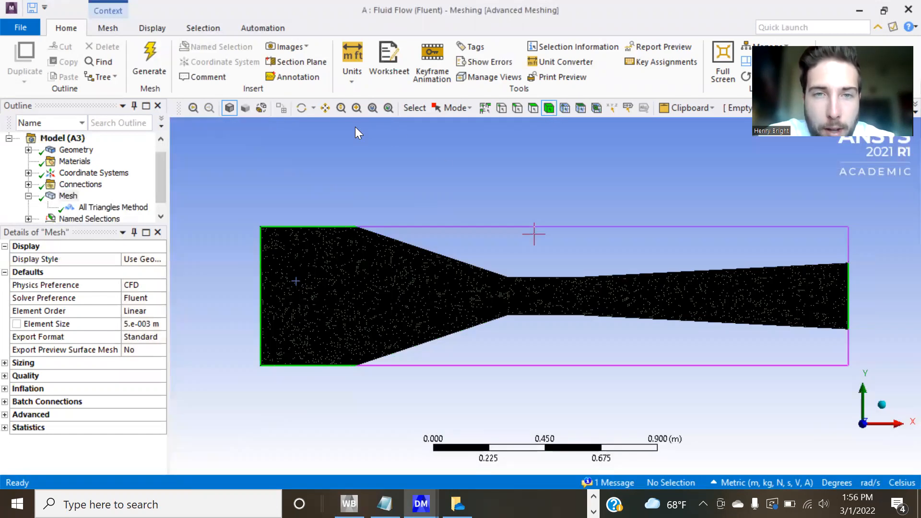
Step: Using edge selection, assign the vertical edge at the tunnel's wide upstream end to the velocity-inlet named selection
left_click(523, 114)
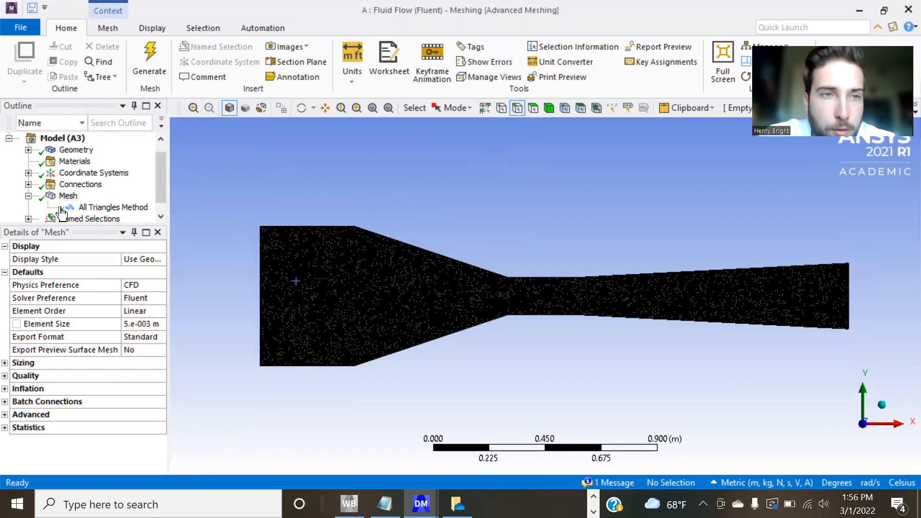
scroll(61, 213, "down", 1)
left_click(29, 208)
left_click(101, 173)
left_click(133, 272)
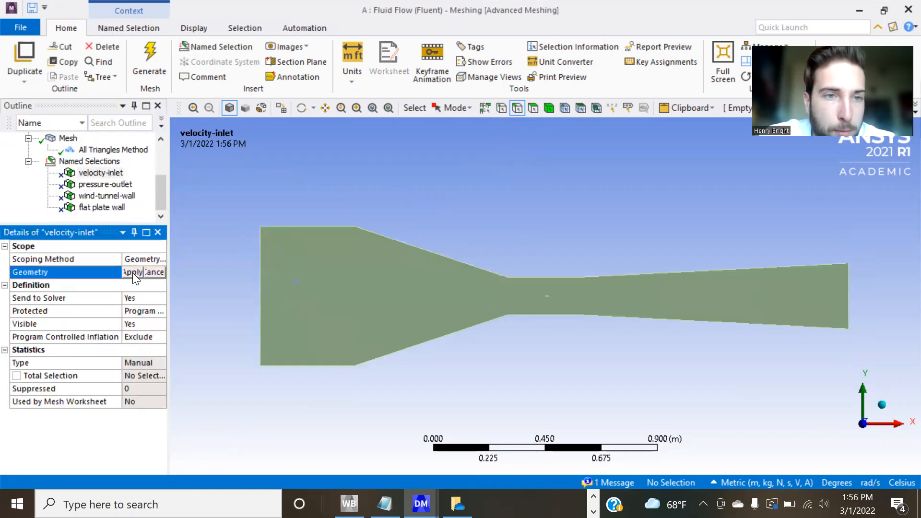
left_click(261, 271)
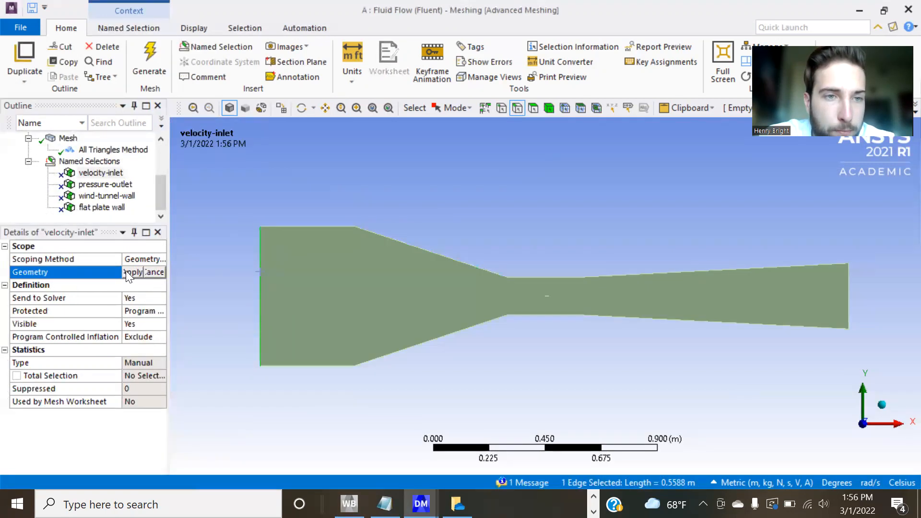
left_click(127, 271)
Step: Assign the vertical edge at the tunnel's downstream end to the pressure-outlet named selection
left_click(105, 184)
left_click(134, 272)
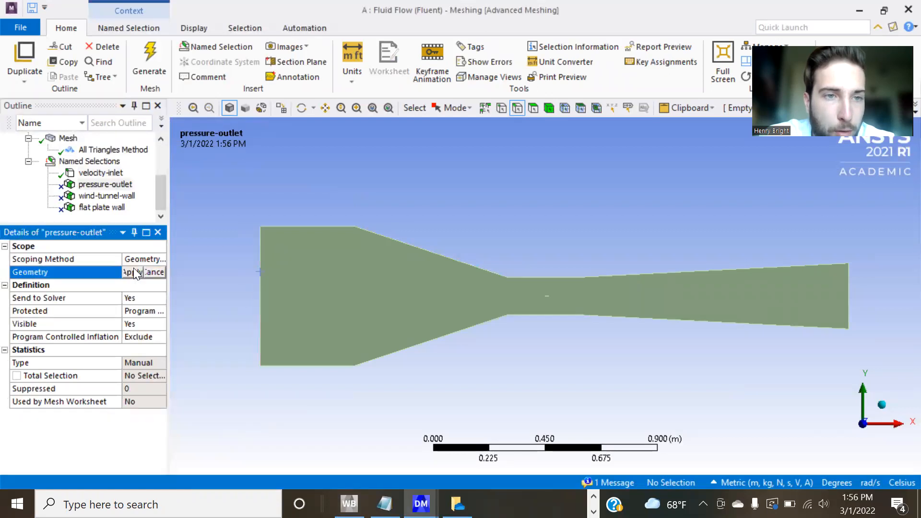
left_click(847, 306)
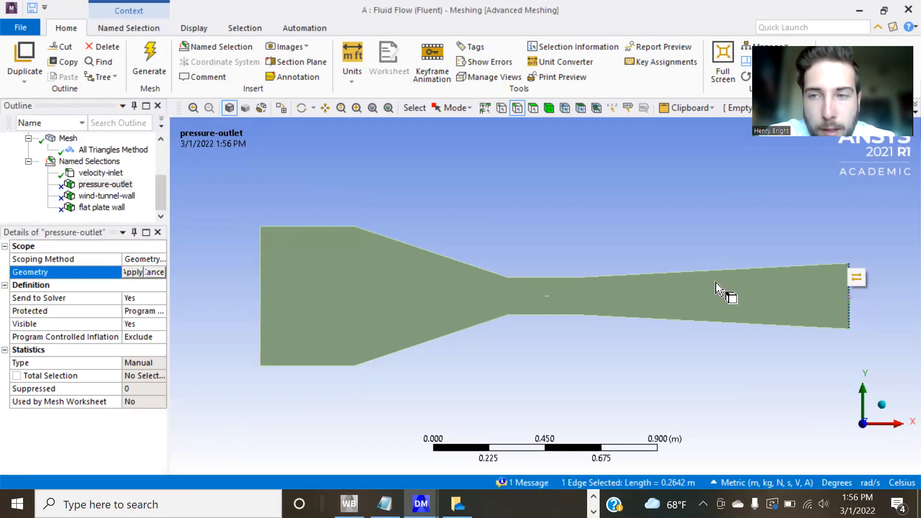
left_click(127, 268)
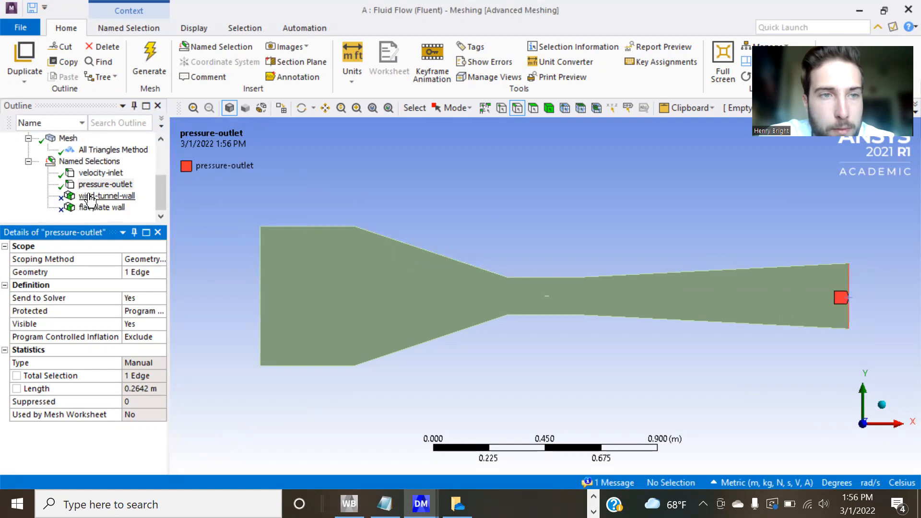
Step: Assign the eight upper and lower boundary edges of the tunnel to the wind-tunnel-wall named selection
left_click(107, 196)
left_click(132, 272)
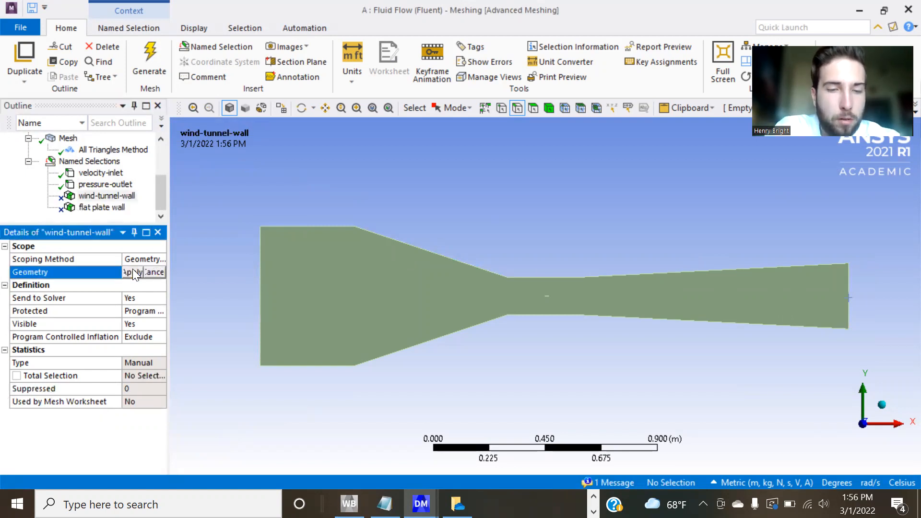
left_click(295, 227)
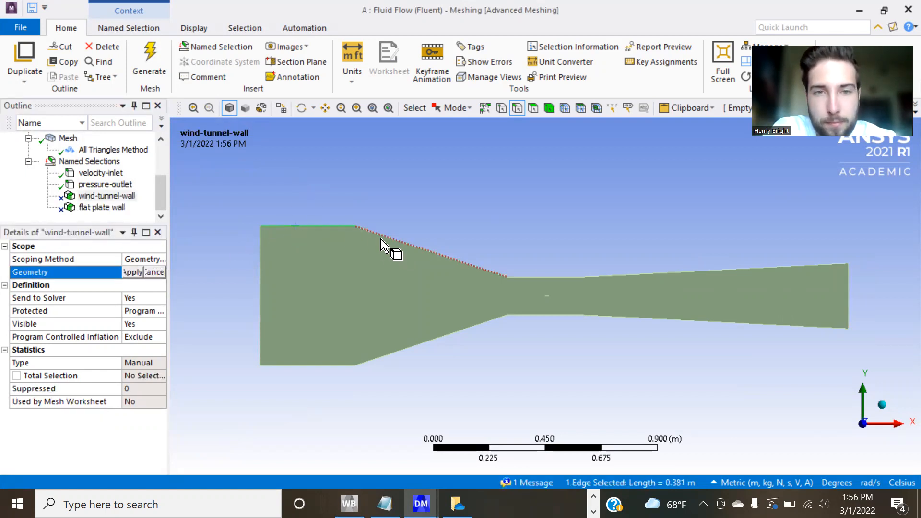
left_click(382, 235, "ctrl")
left_click(533, 277, "ctrl")
left_click(628, 274, "ctrl")
left_click(610, 317, "ctrl")
left_click(557, 317, "ctrl")
left_click(472, 326, "ctrl")
left_click(339, 366, "ctrl")
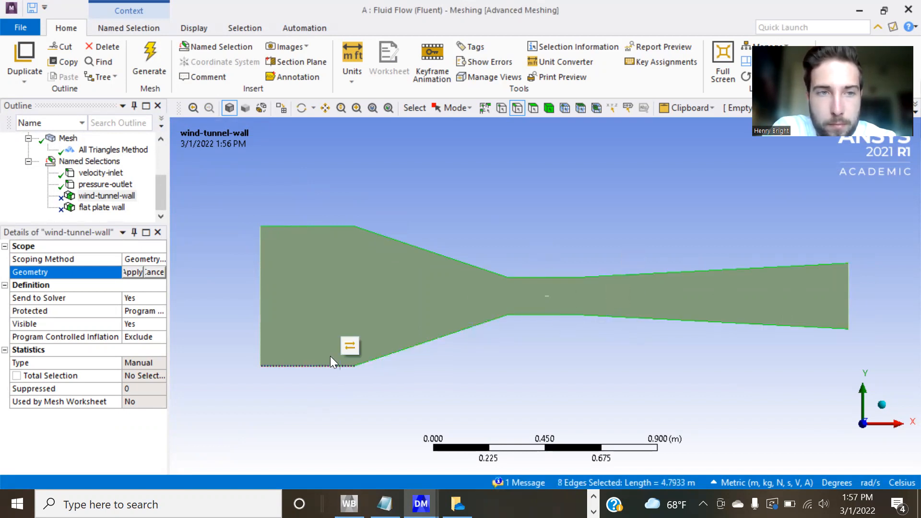
left_click(132, 272)
Step: Assign the short edge at the airfoil's trailing tip to the flat plate wall named selection
left_click(109, 207)
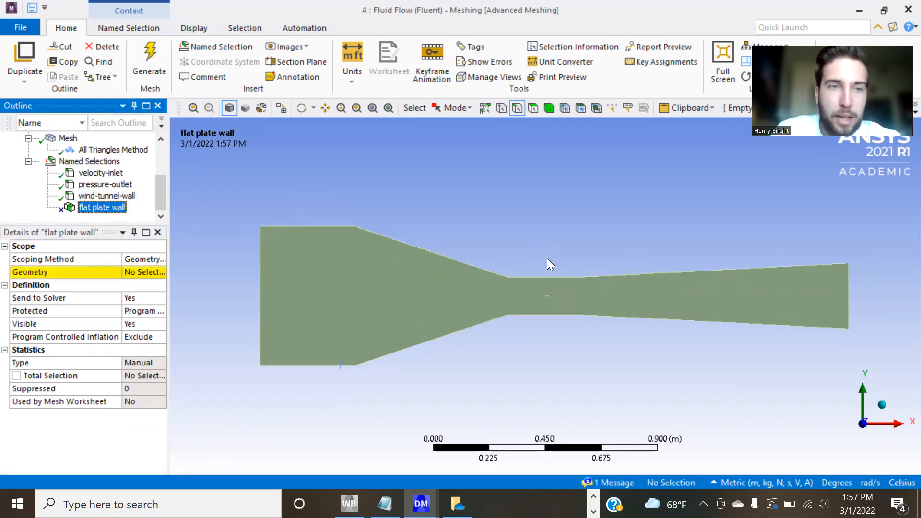
scroll(549, 304, "up", 6)
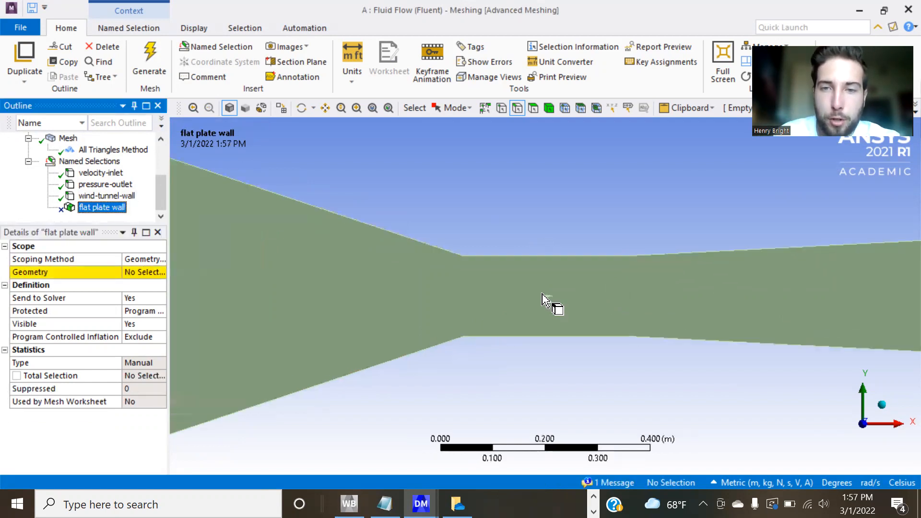
scroll(550, 301, "up", 4)
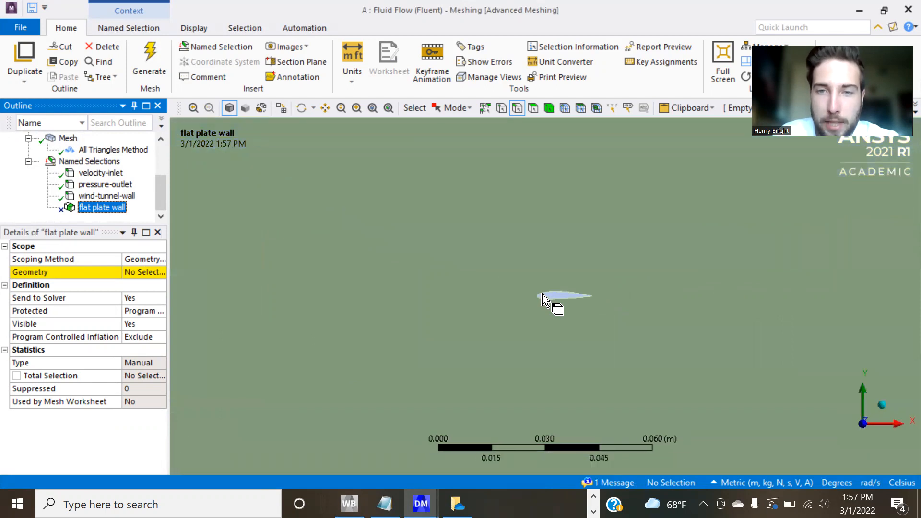
scroll(744, 287, "up", 4)
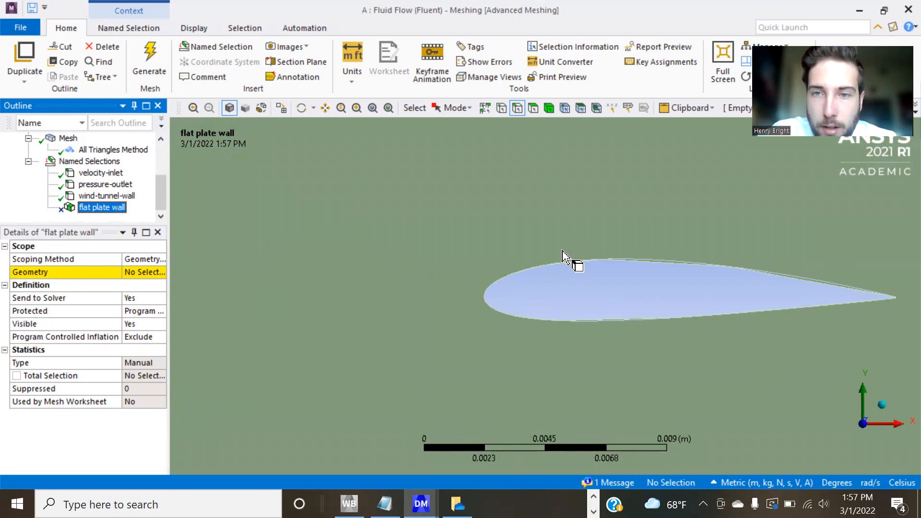
left_click(897, 301)
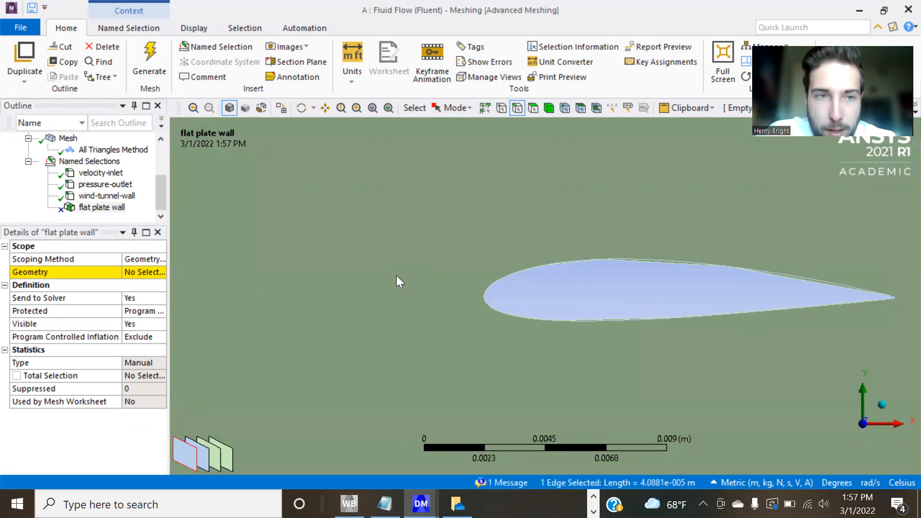
left_click(137, 272)
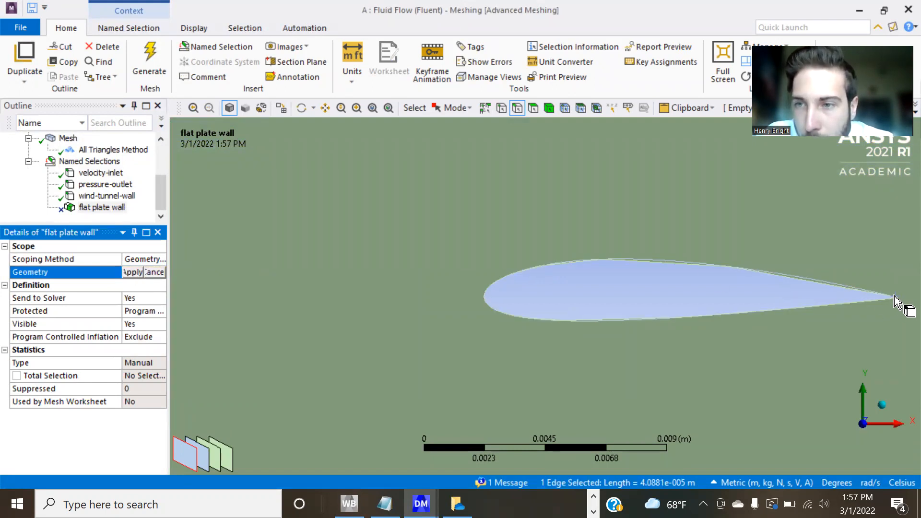
scroll(897, 303, "up", 1)
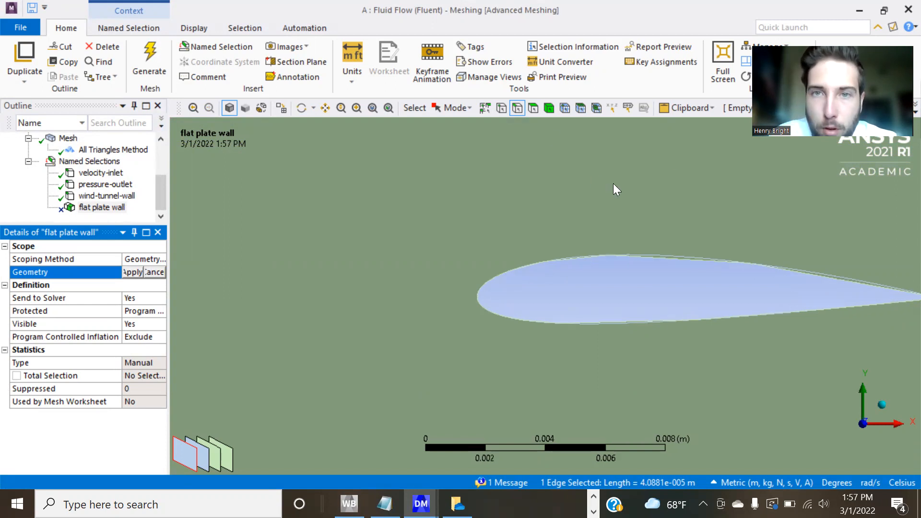
left_click(325, 107)
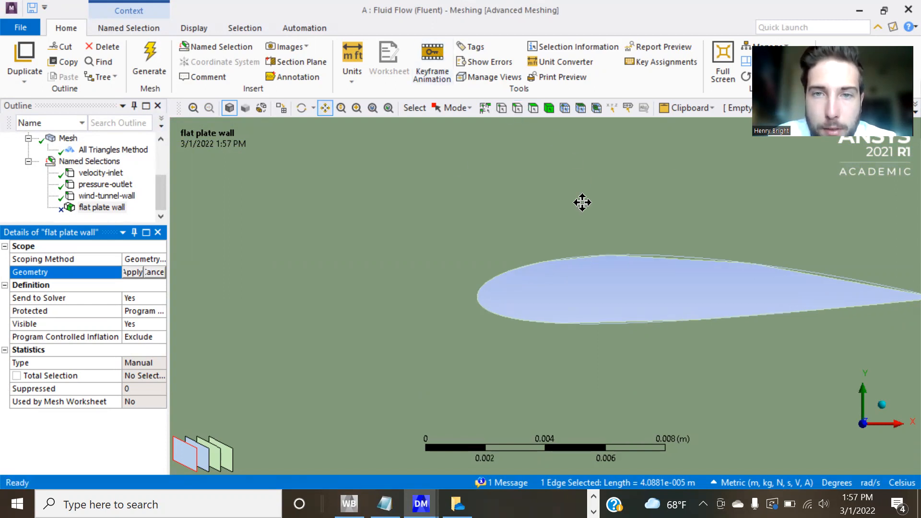
left_click_drag(483, 200, 366, 202)
scroll(583, 231, "up", 3)
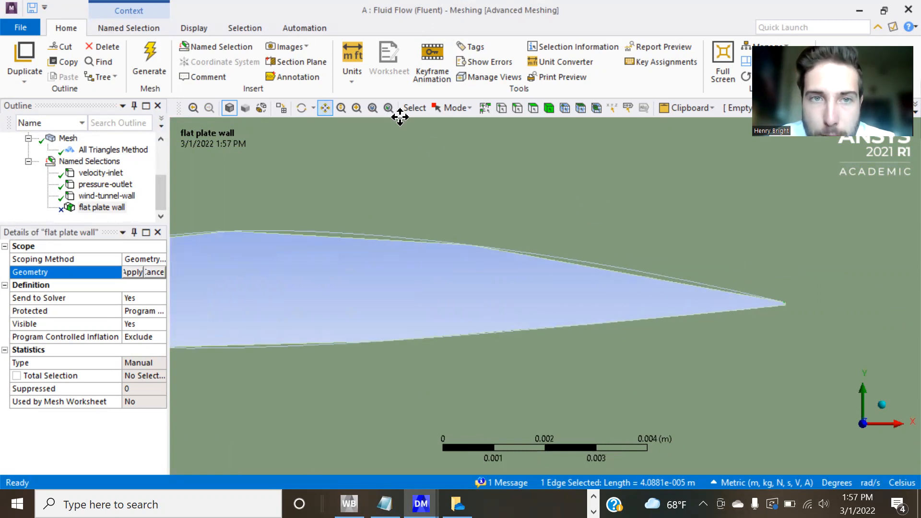
left_click(131, 271)
left_click(134, 272)
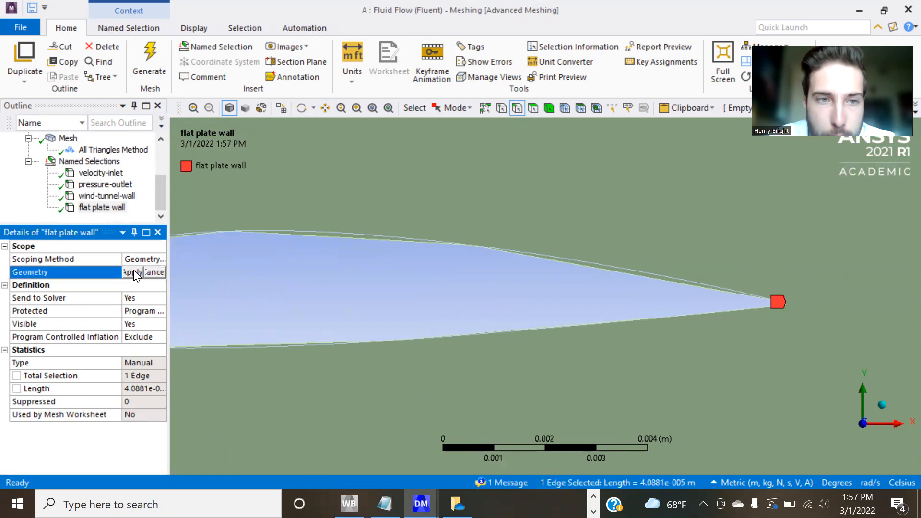
Step: Redefine the flat plate wall named selection with both the airfoil's curved profile edge and its short trailing-tip edge
left_click(510, 253)
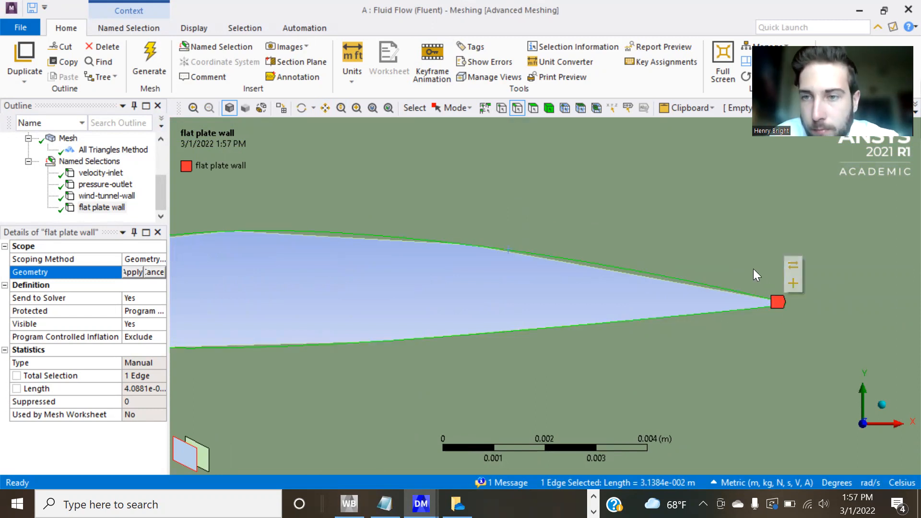
scroll(753, 269, "up", 3)
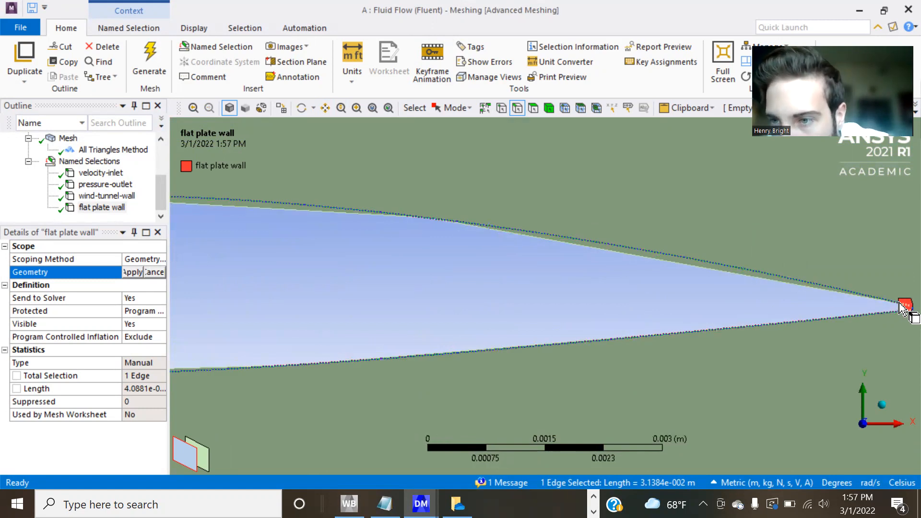
left_click(903, 307)
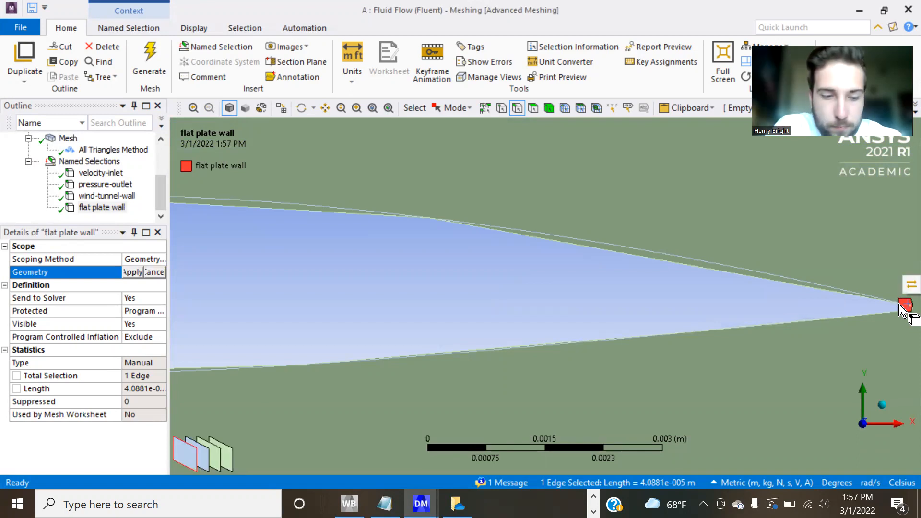
left_click(849, 297)
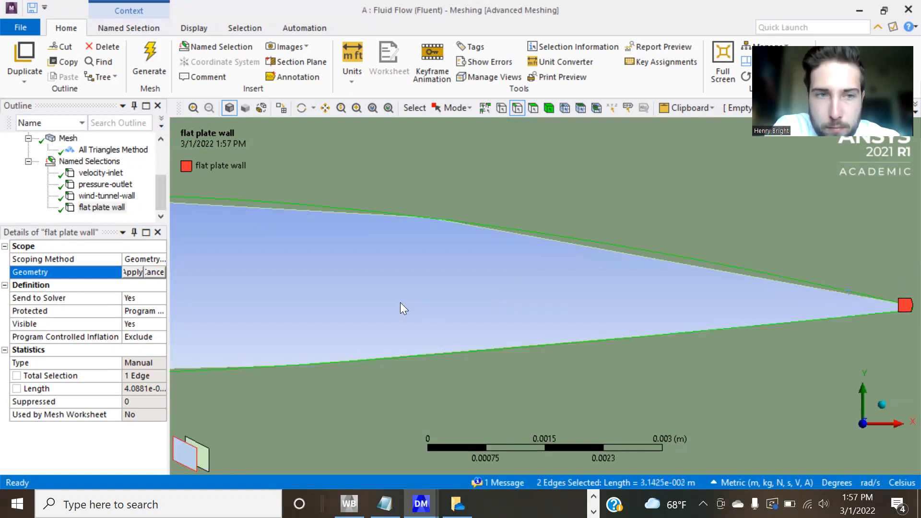
left_click(130, 272)
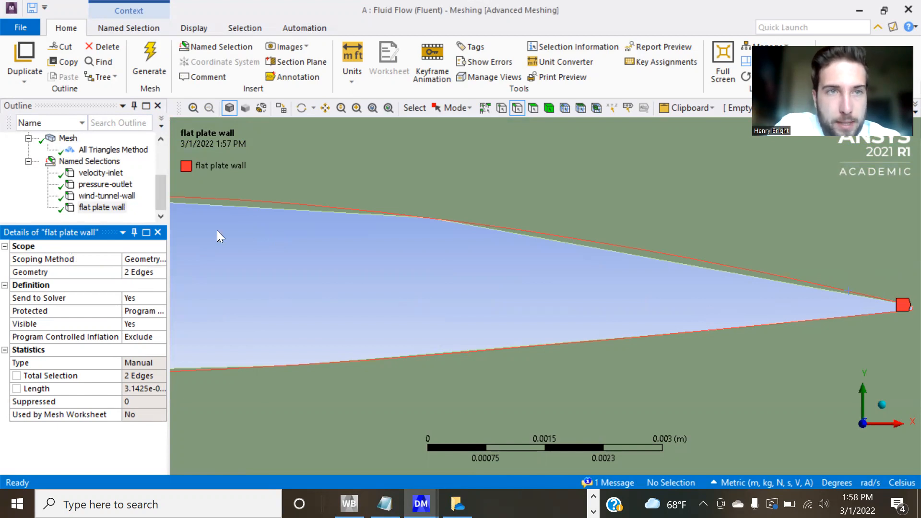
Step: Switch to the WindTunnel project in Workbench and update the Mesh cell of the Fluid Flow (Fluent) system
key("super+Tab")
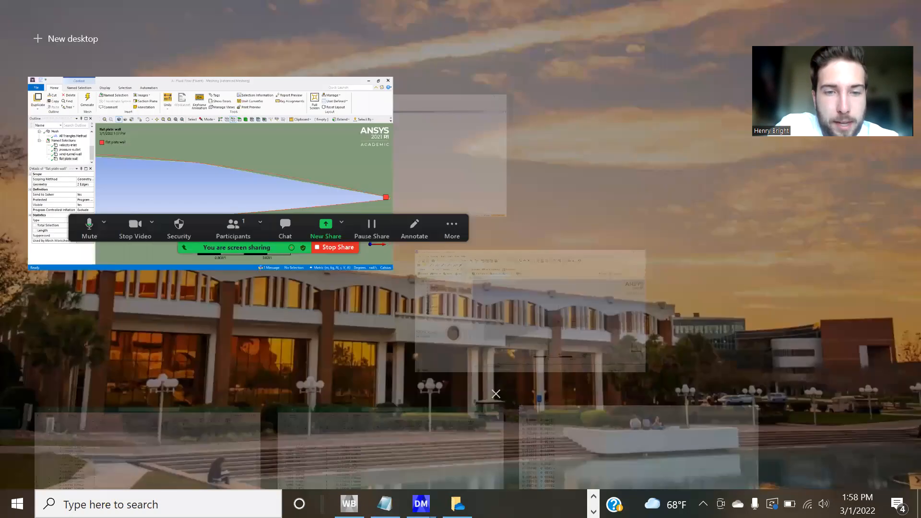
left_click(343, 127)
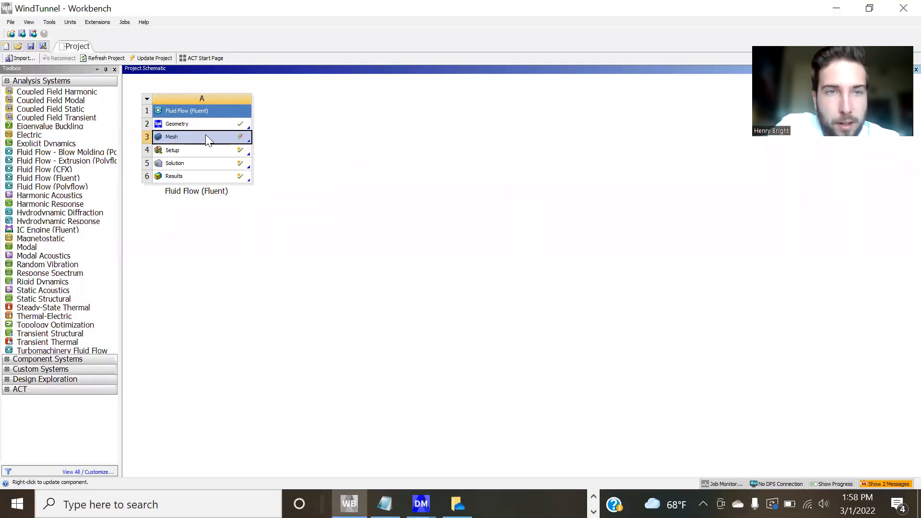
right_click(206, 135)
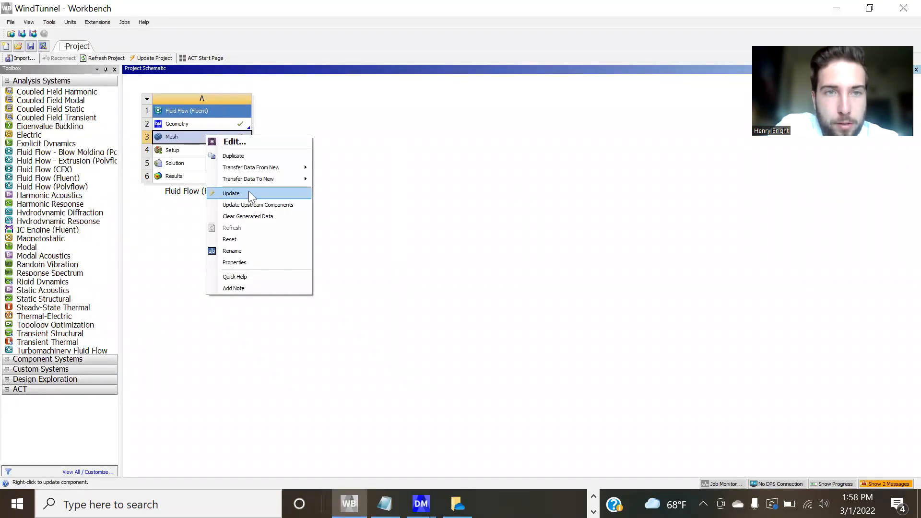
left_click(231, 193)
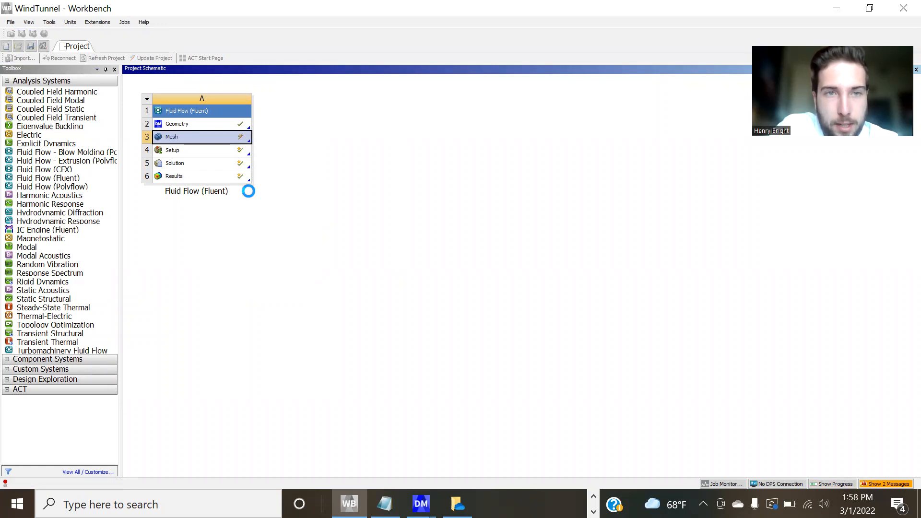
Step: Open the Setup cell in Fluent, load the changed upstream mesh, and dismiss the startup notices
double_click(192, 150)
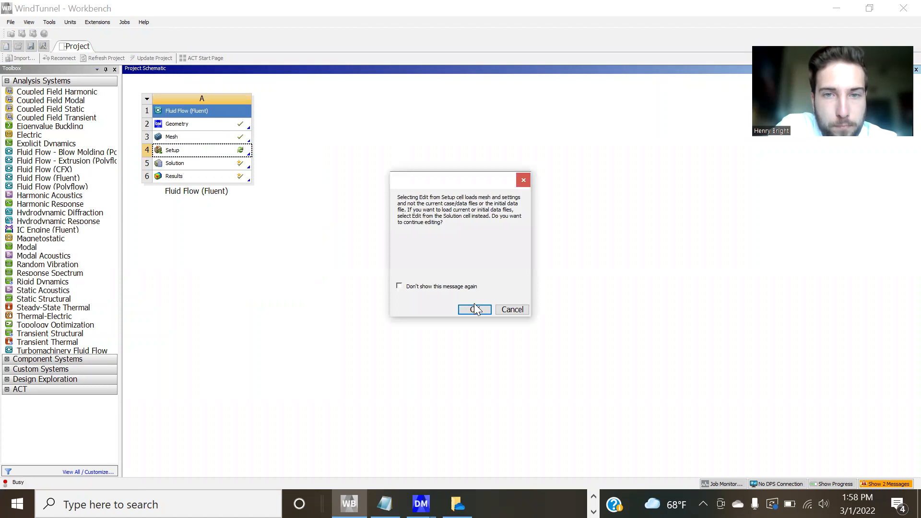
left_click(474, 310)
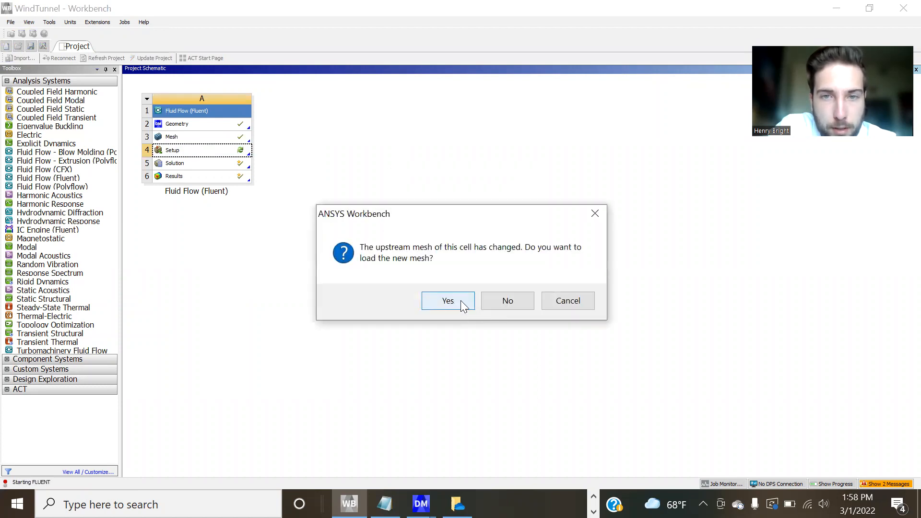
left_click(449, 302)
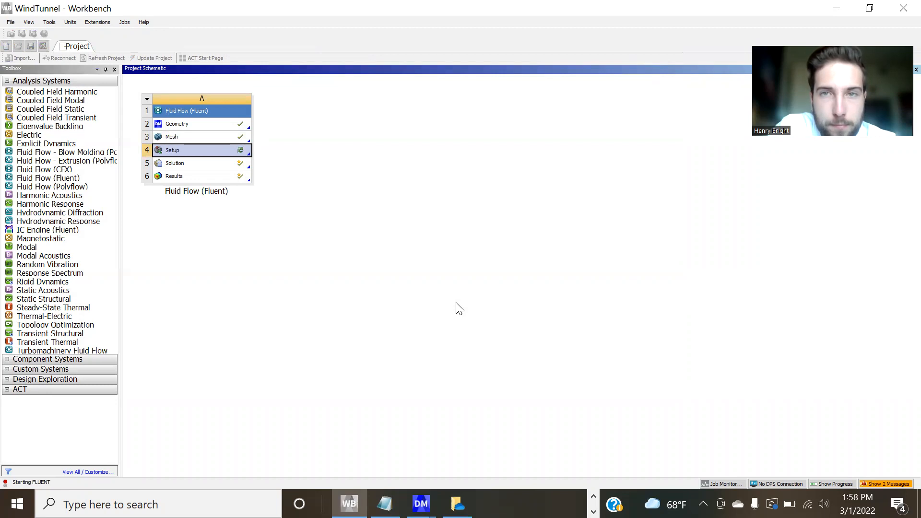
left_click(486, 465)
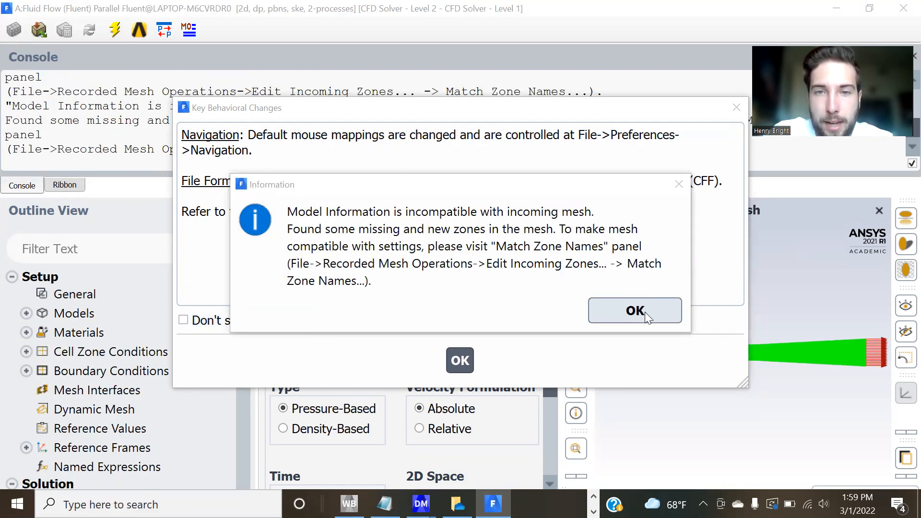
left_click(619, 310)
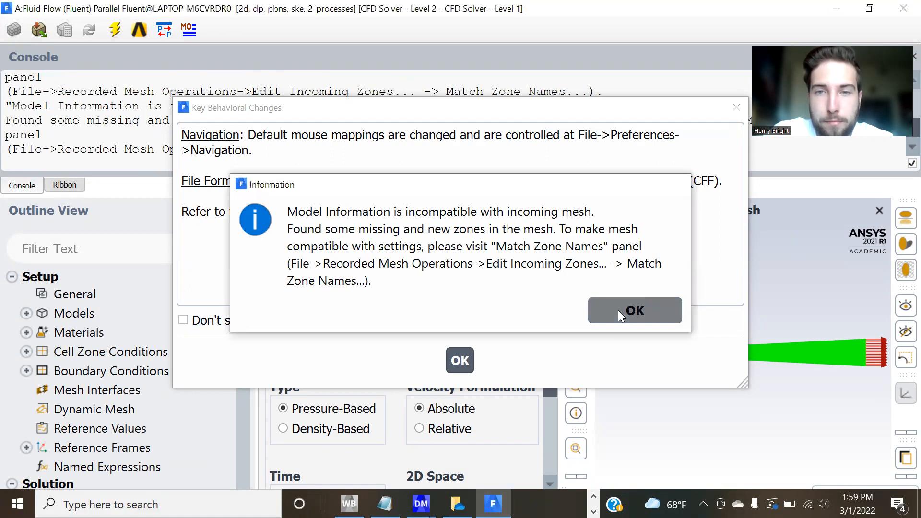
left_click(450, 363)
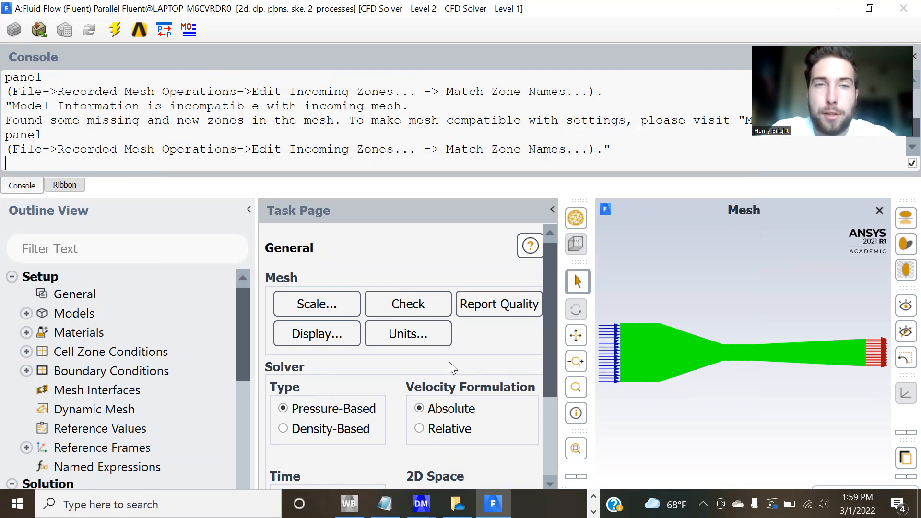
Step: Initialize the solution using Hybrid Initialization
scroll(114, 405, "down", 4)
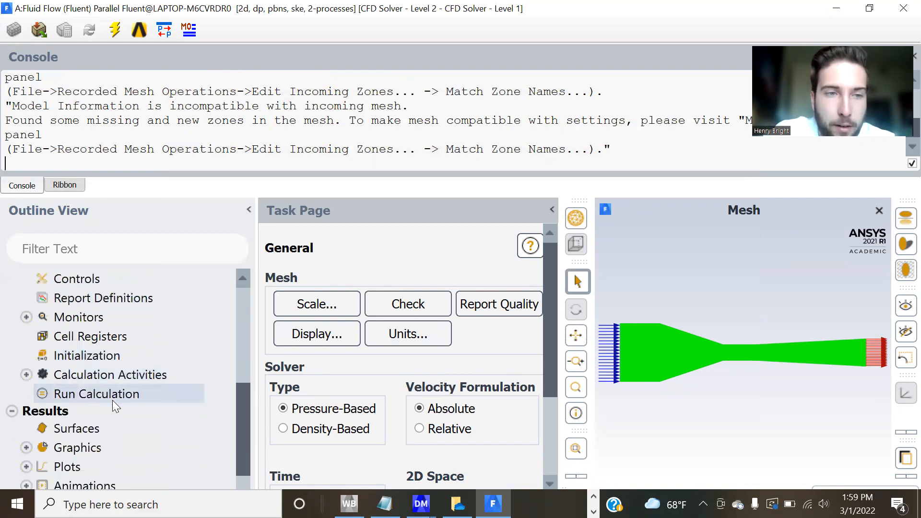
left_click(177, 355)
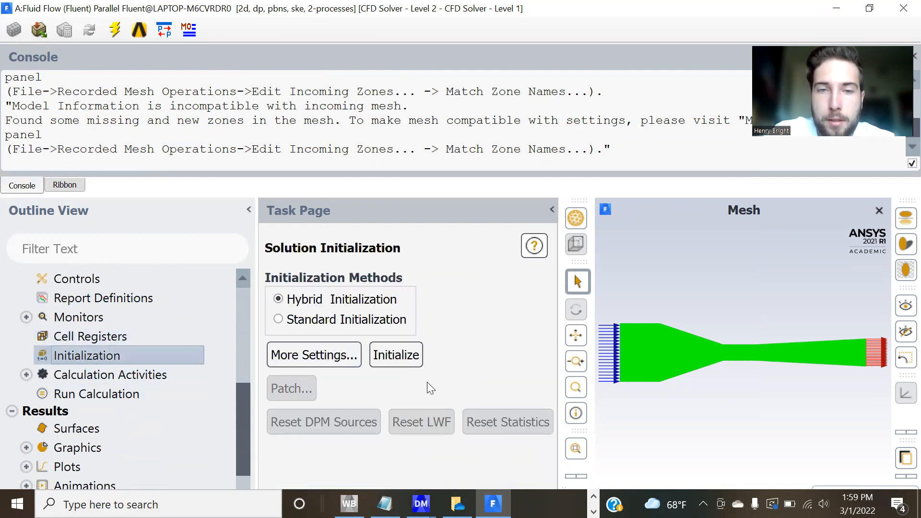
left_click(396, 356)
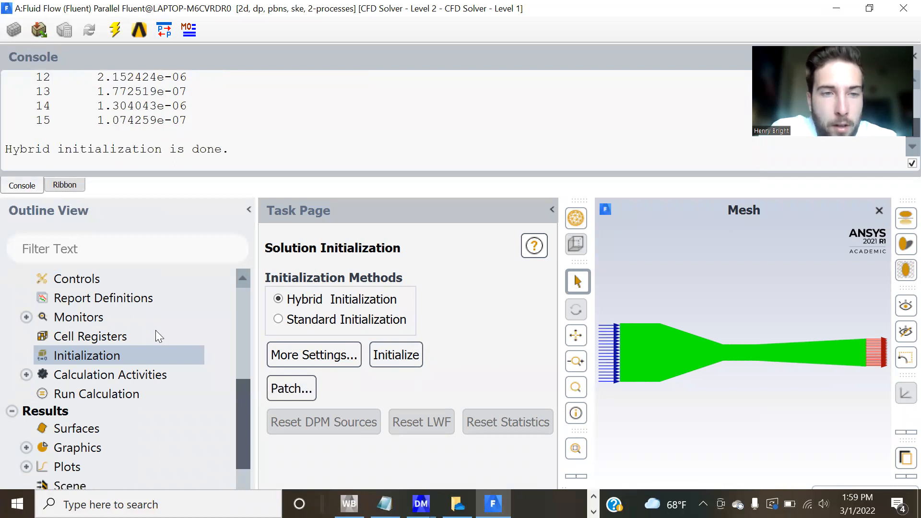
Step: Run the calculation for 150 iterations with a reporting interval of 1, and acknowledge its completion
left_click(140, 394)
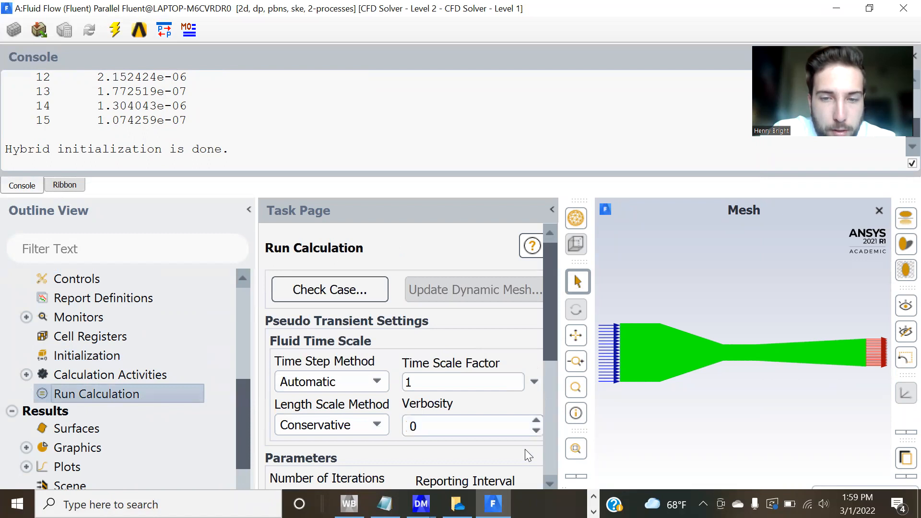
scroll(518, 456, "down", 1)
scroll(456, 474, "down", 4)
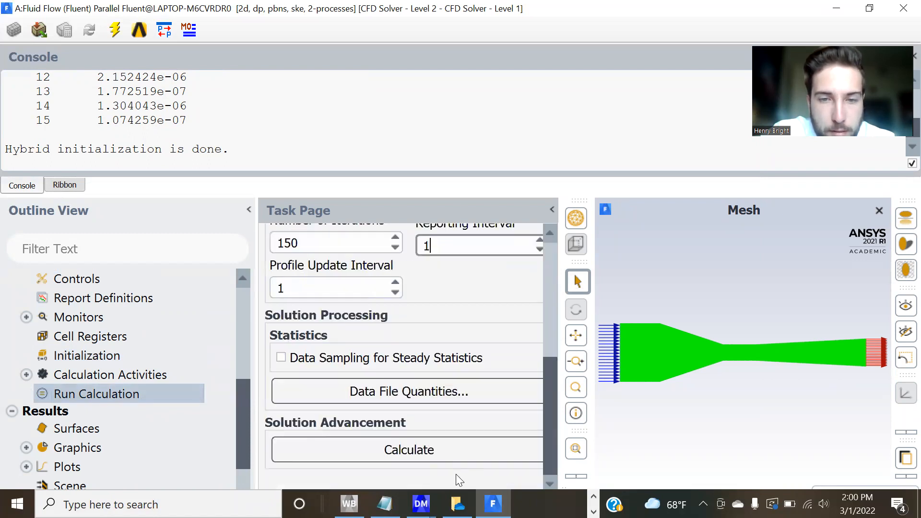
left_click(408, 453)
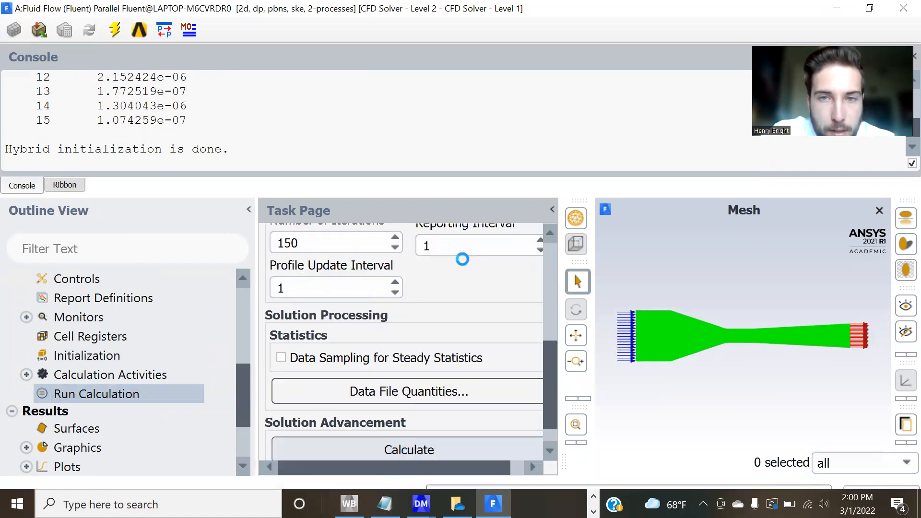
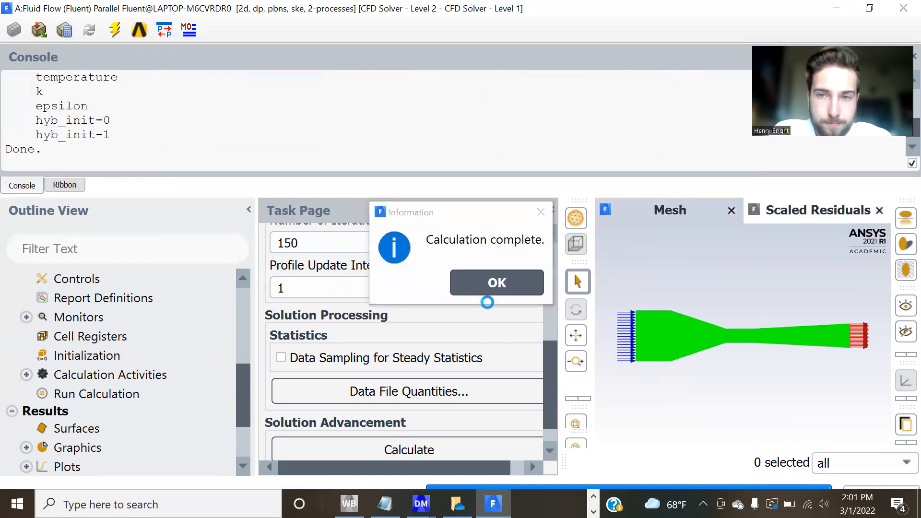
left_click(501, 283)
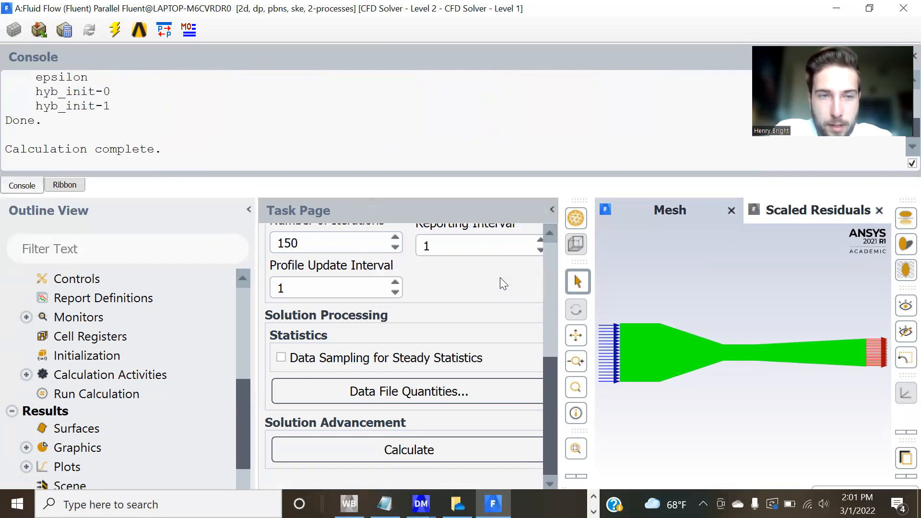
Step: Create and display a filled Static Pressure contour on all surfaces, from flat_plate_wall through wind-tunnel-wall
scroll(176, 464, "down", 1)
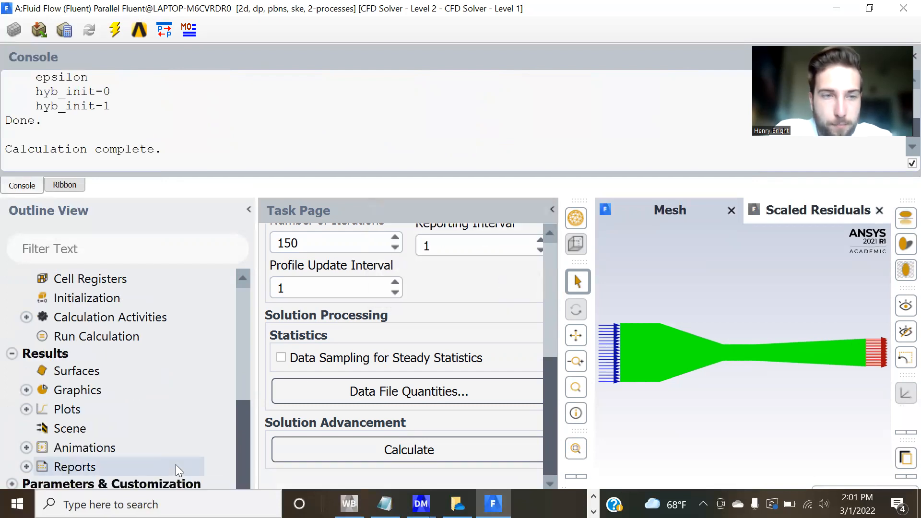
left_click(27, 390)
double_click(117, 427)
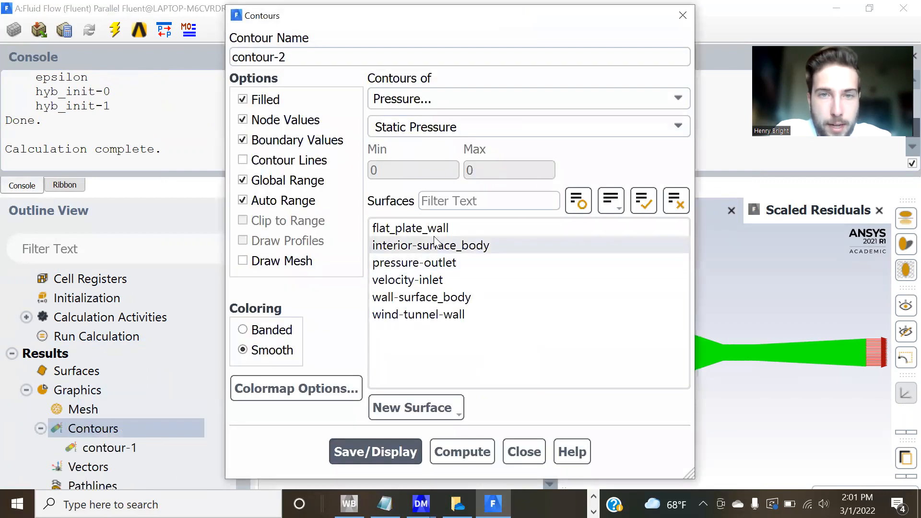
left_click(451, 228)
left_click(457, 325, "shift")
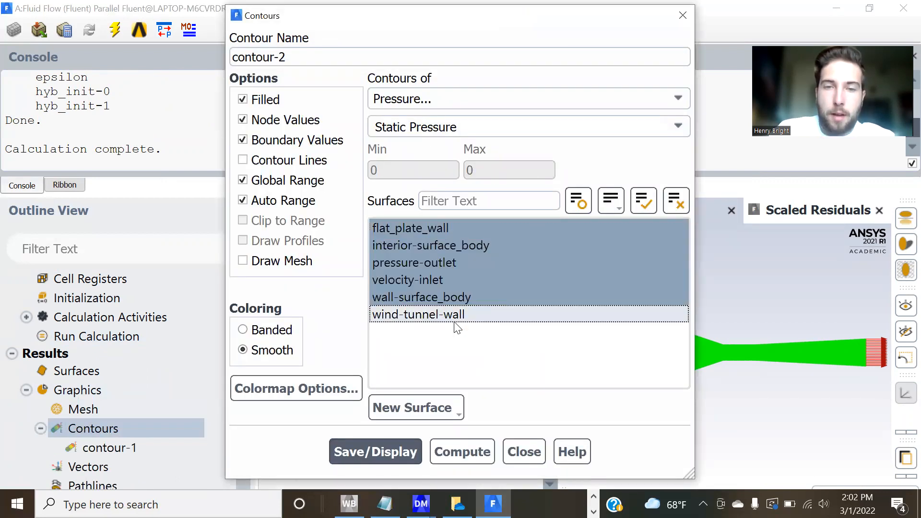
left_click(404, 451)
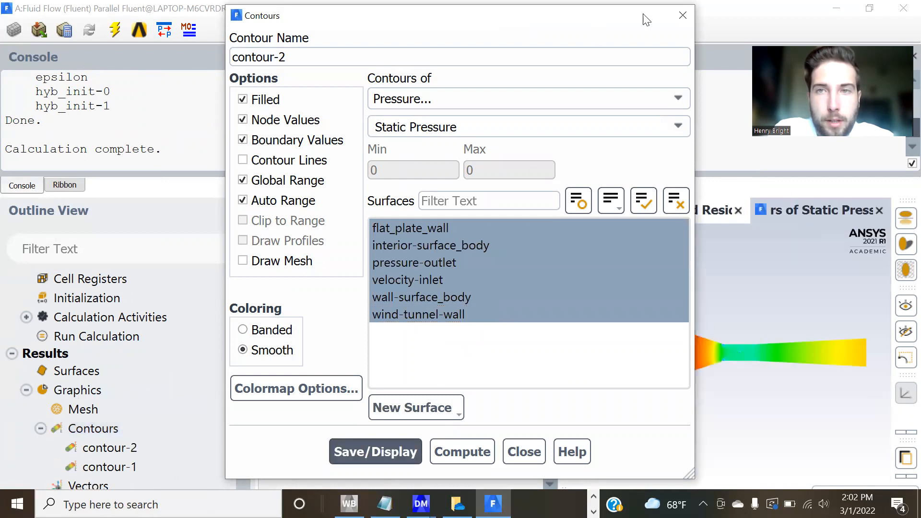
left_click(682, 15)
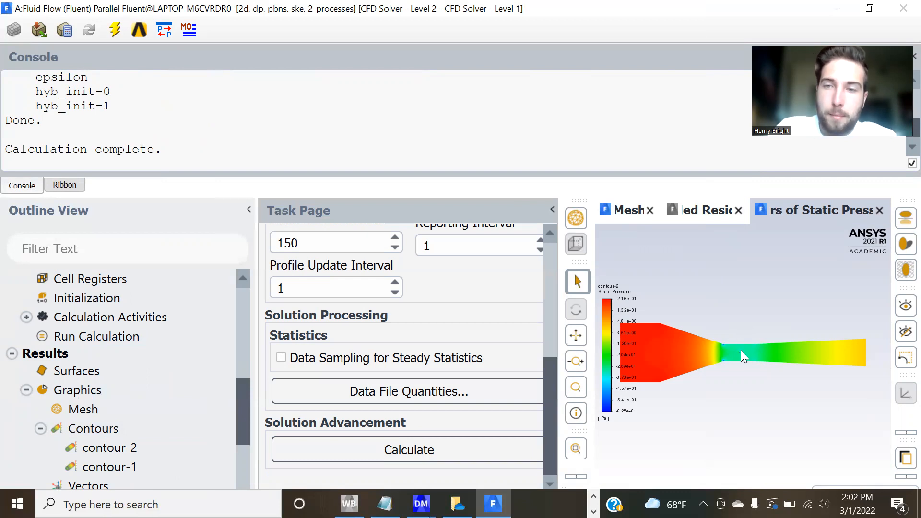
Step: Examine the static pressure distribution through the wind tunnel's test section and around the airfoil
scroll(737, 348, "down", 2)
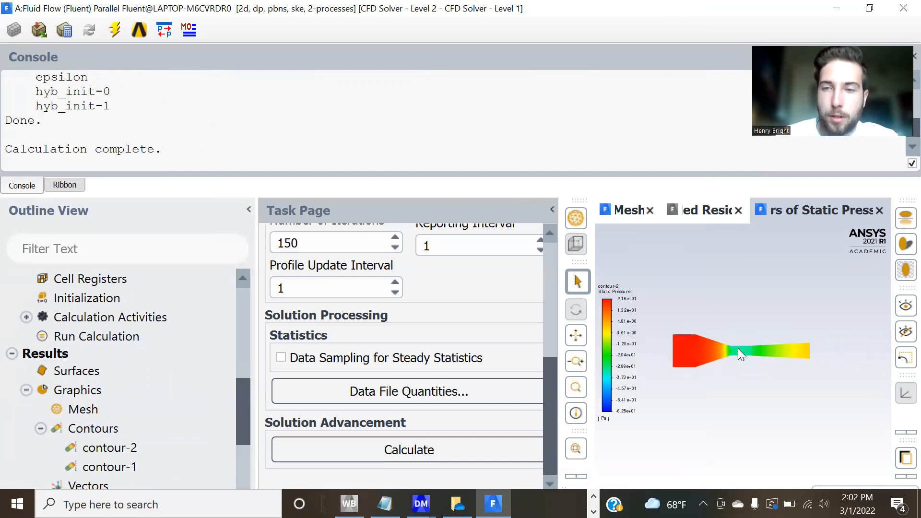
scroll(737, 348, "up", 3)
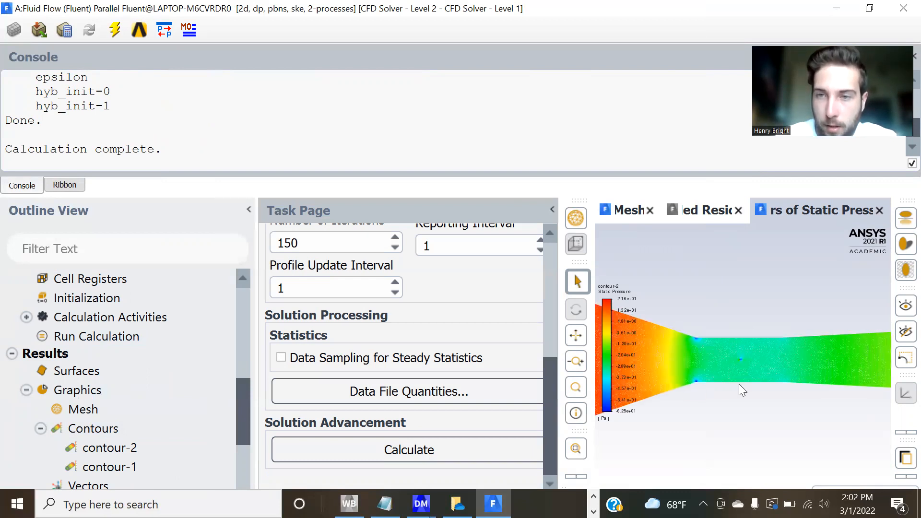
scroll(739, 383, "up", 4)
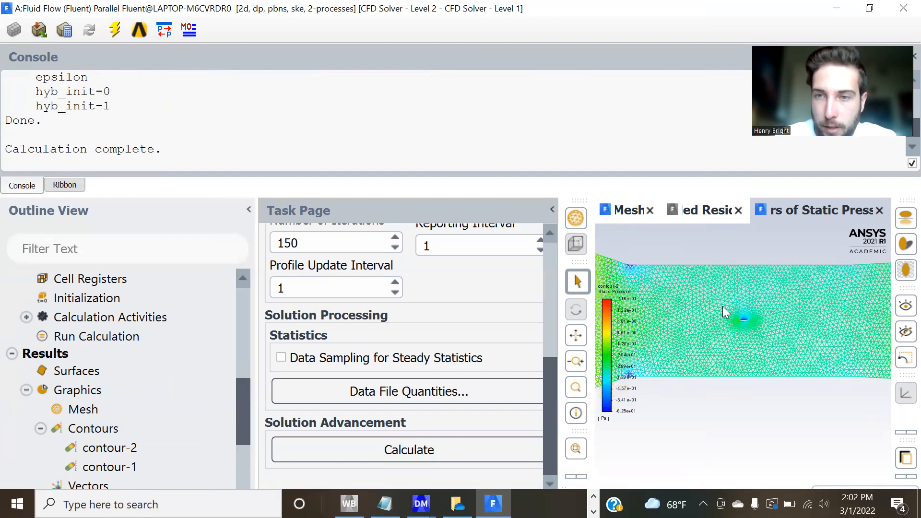
scroll(723, 306, "up", 3)
scroll(811, 327, "up", 3)
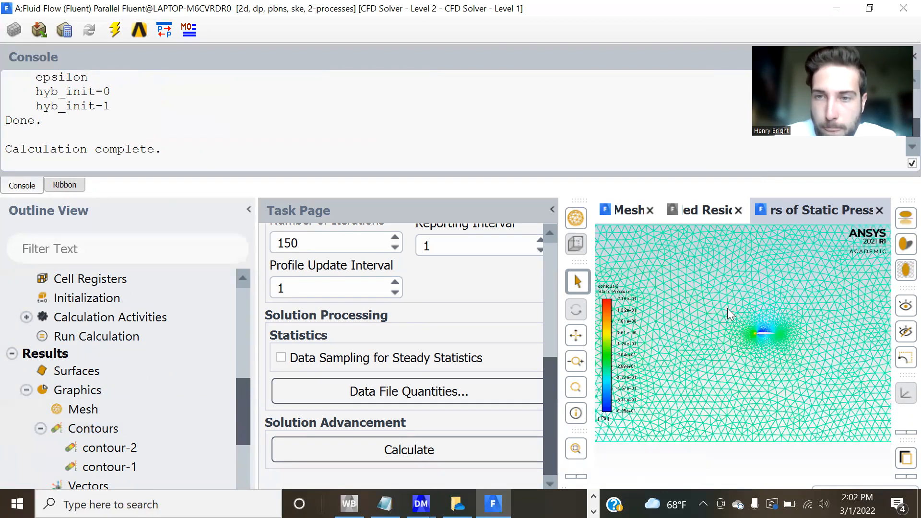
scroll(649, 306, "up", 2)
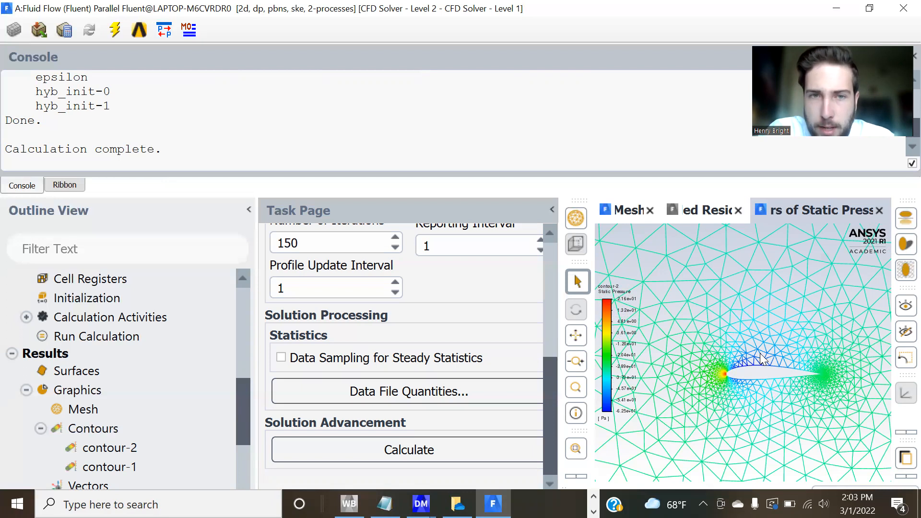
Step: Change contour-2 to show Velocity Magnitude on all surfaces and display it
double_click(126, 447)
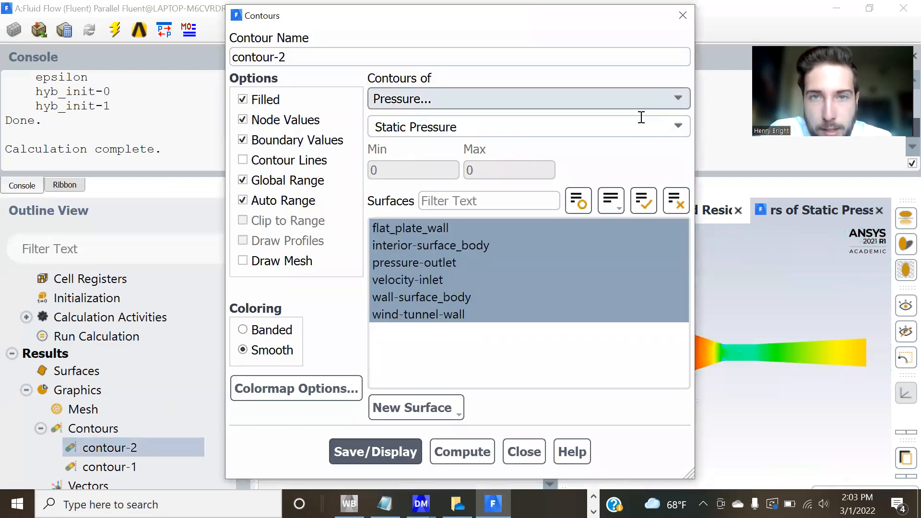
left_click(638, 103)
left_click(462, 148)
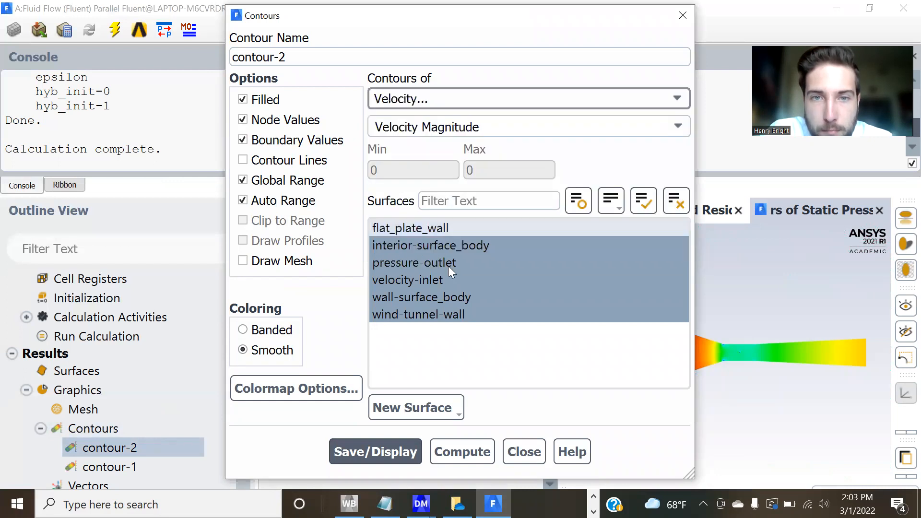
left_click(397, 449)
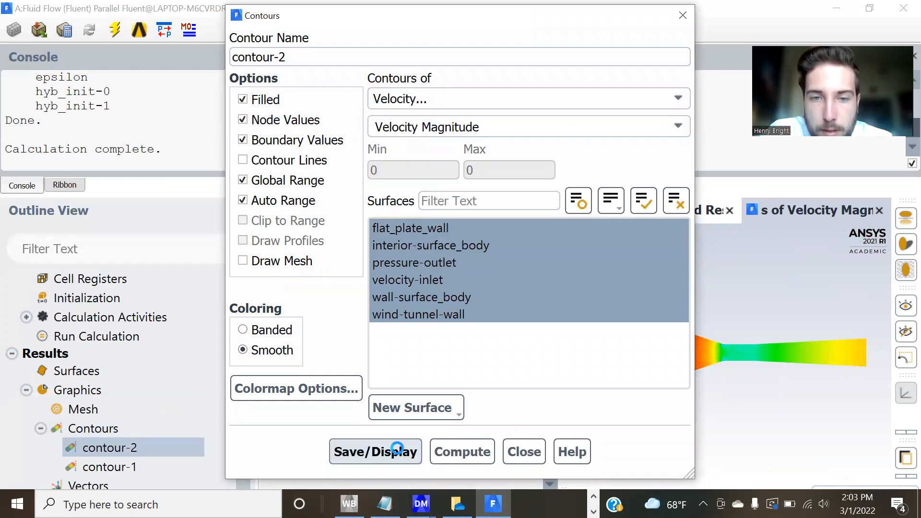
left_click(681, 14)
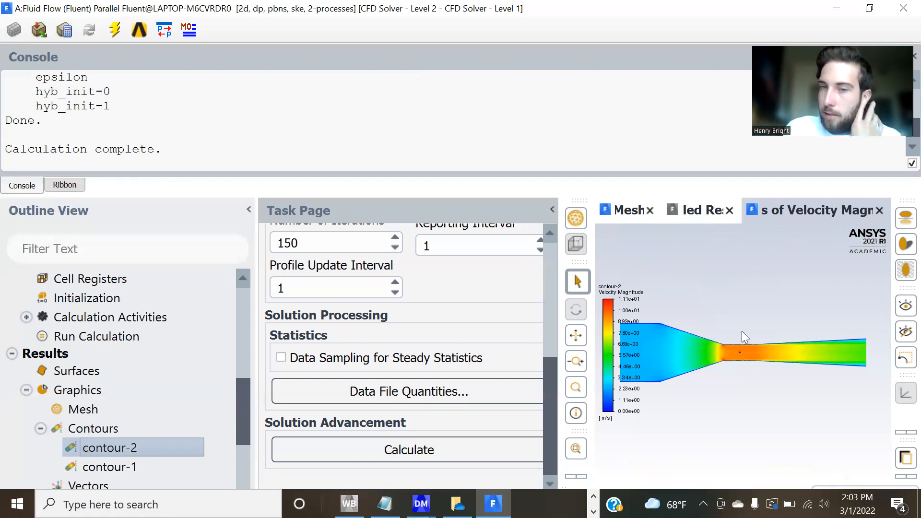
Step: Examine the velocity magnitude contours from the full wind tunnel down to the airfoil in the test section
scroll(735, 347, "down", 2)
scroll(734, 346, "up", 3)
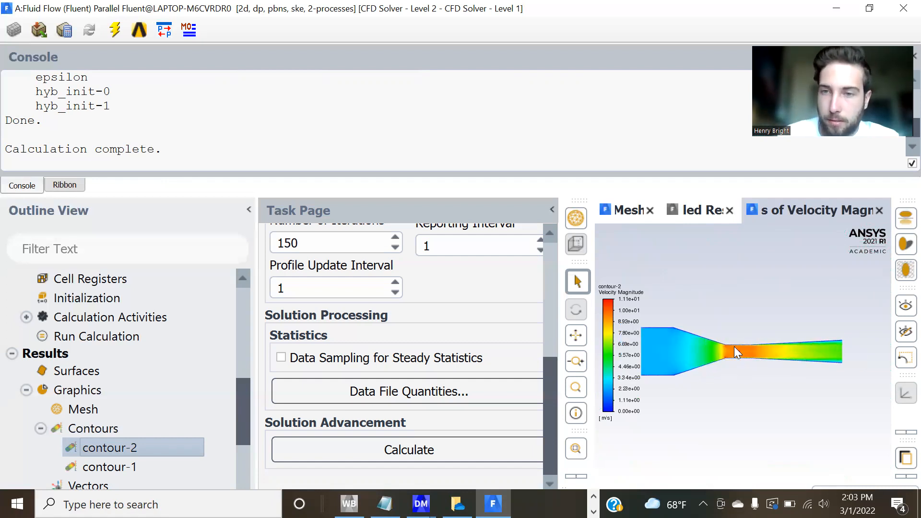
scroll(735, 347, "up", 5)
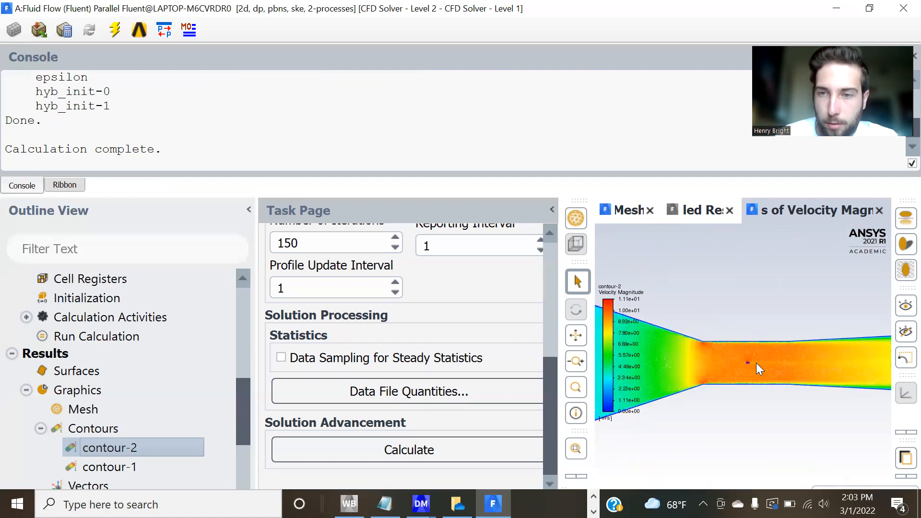
scroll(757, 363, "up", 6)
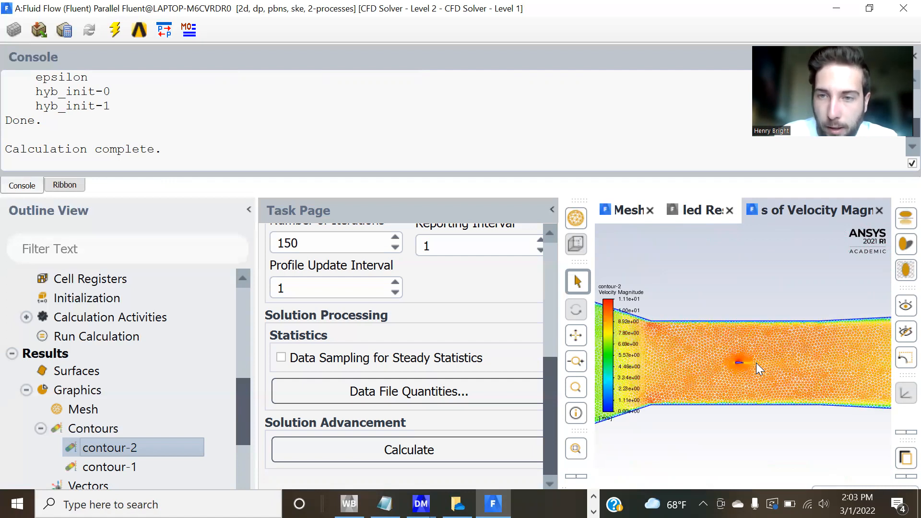
scroll(757, 368, "up", 3)
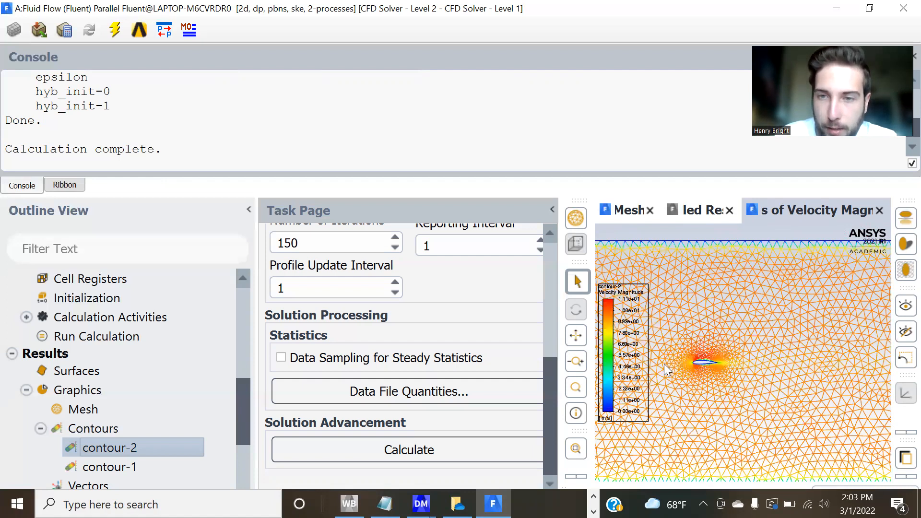
scroll(663, 364, "up", 2)
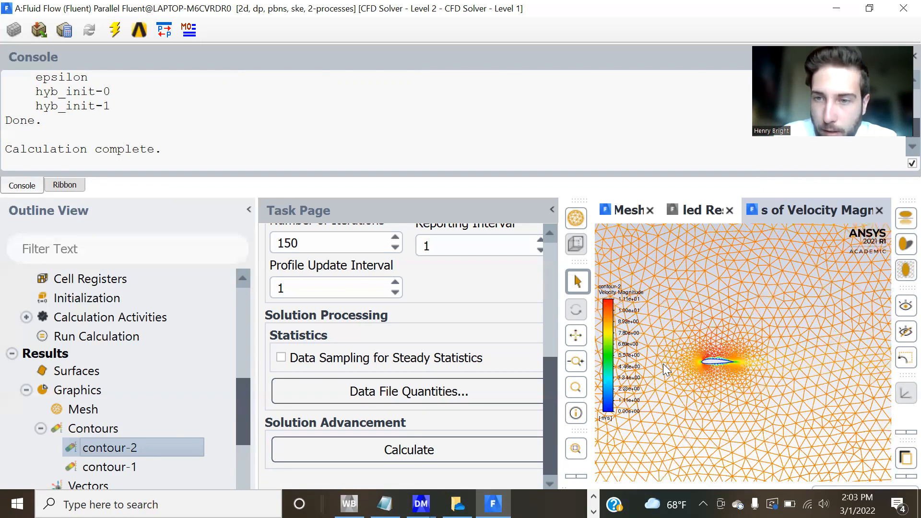
scroll(663, 364, "up", 4)
scroll(837, 361, "up", 1)
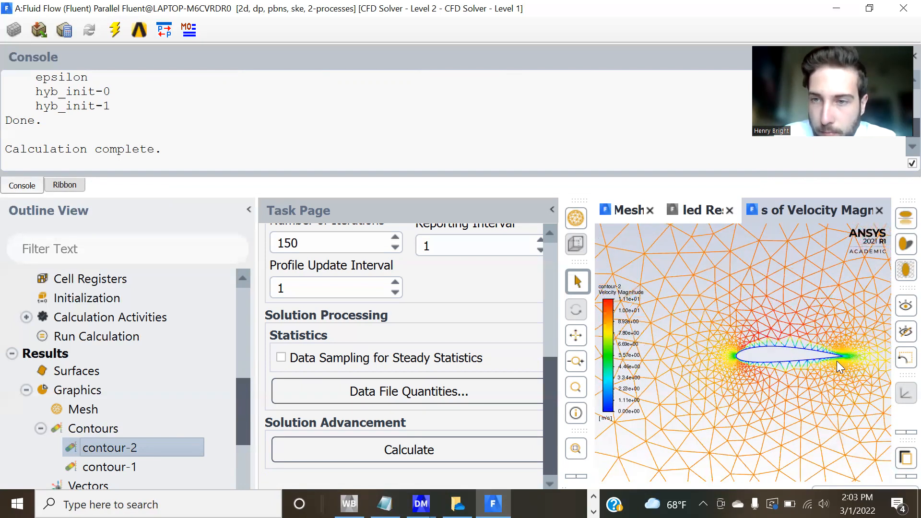
scroll(837, 361, "up", 2)
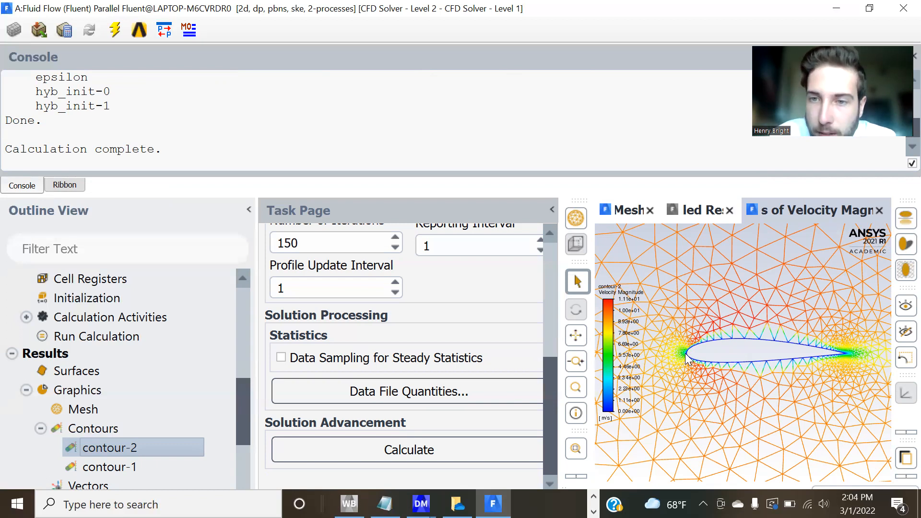
Step: Inspect the velocity contours closely at the airfoil's leading edge, along its upper surface and behind its trailing edge
scroll(685, 353, "up", 2)
scroll(698, 345, "up", 1)
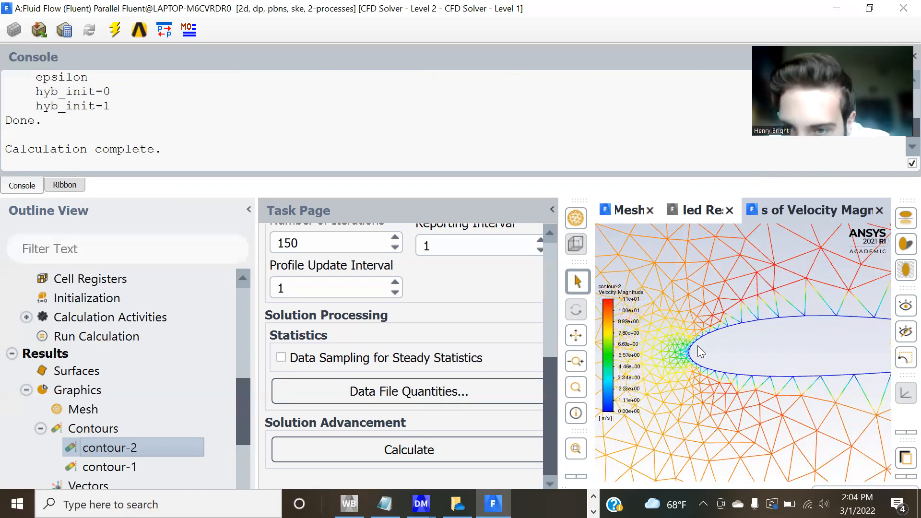
scroll(683, 350, "down", 2)
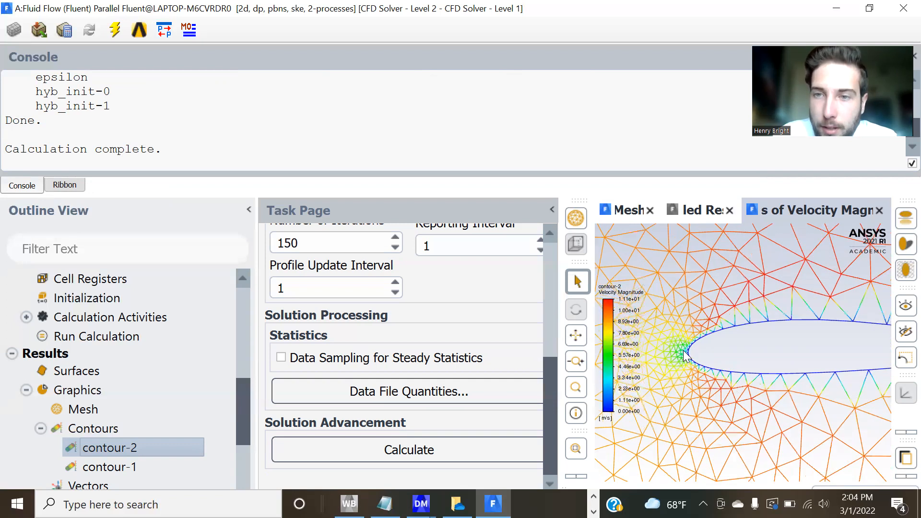
scroll(685, 354, "down", 1)
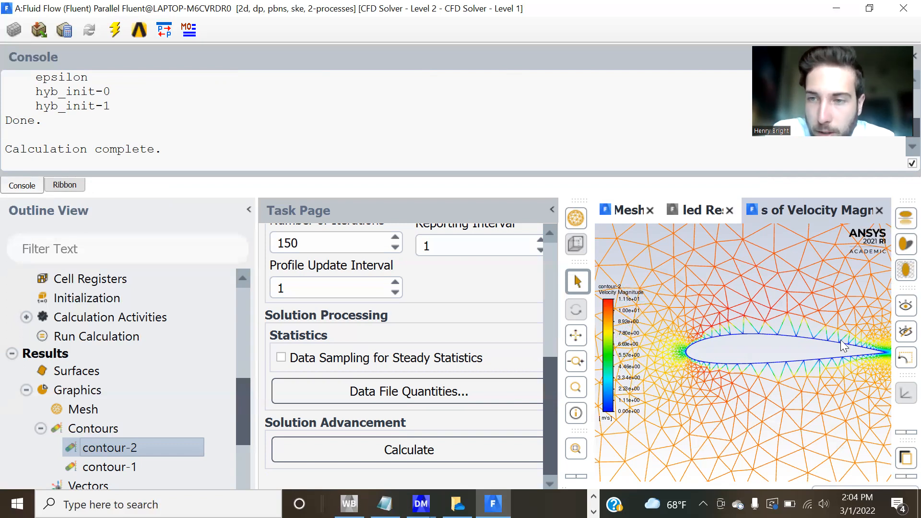
scroll(765, 318, "down", 1)
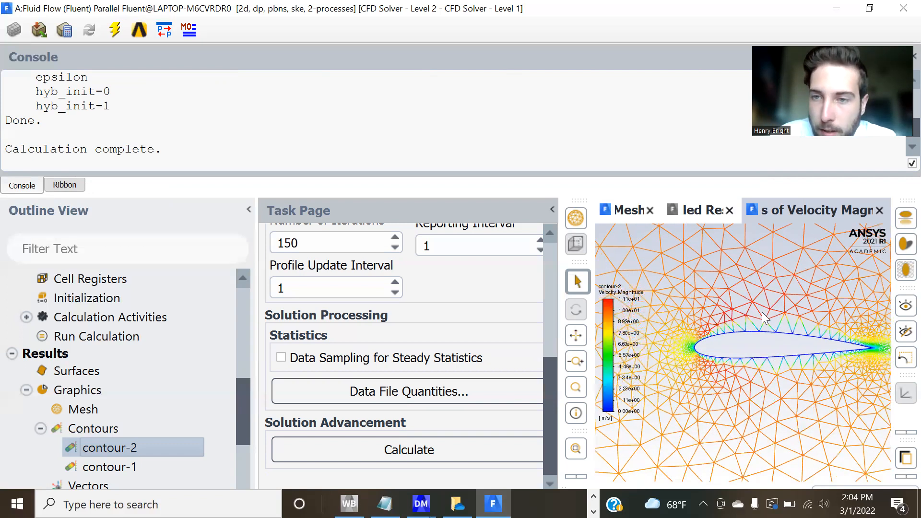
scroll(765, 318, "down", 1)
scroll(765, 317, "up", 1)
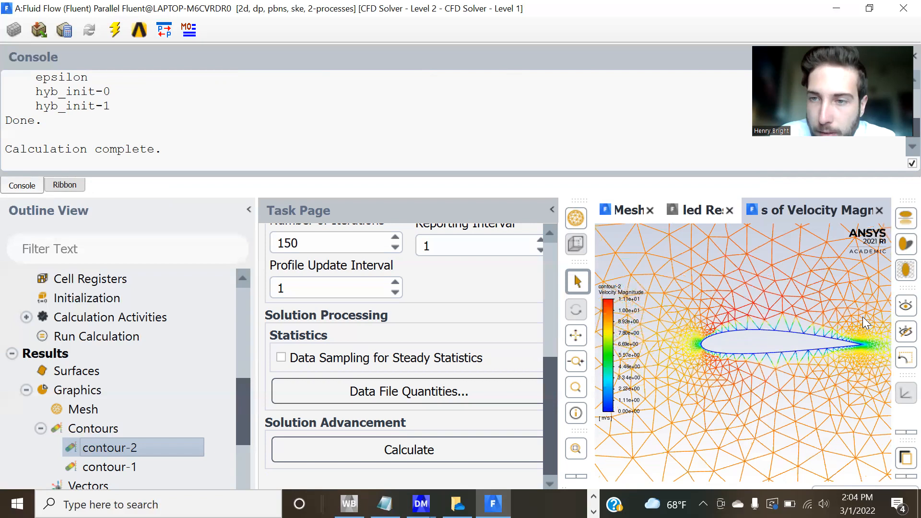
scroll(863, 318, "down", 1)
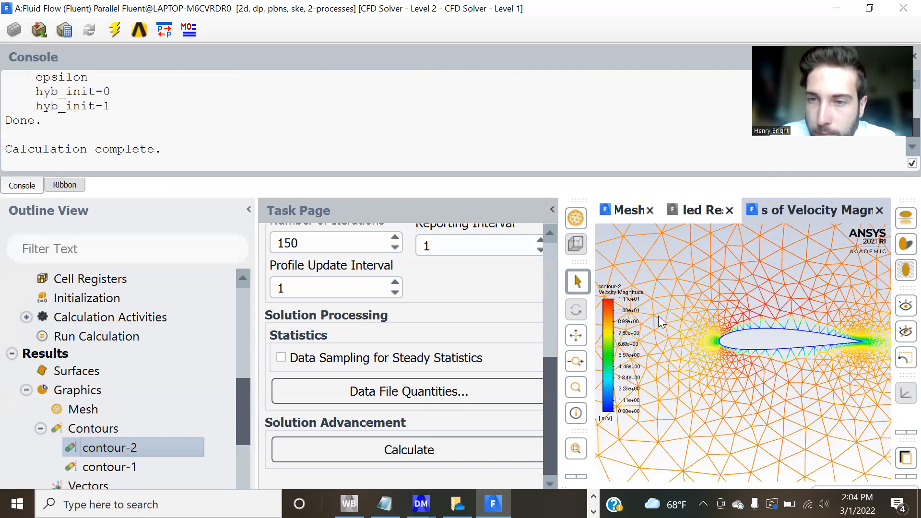
scroll(658, 316, "up", 1)
scroll(659, 322, "up", 1)
scroll(659, 321, "down", 2)
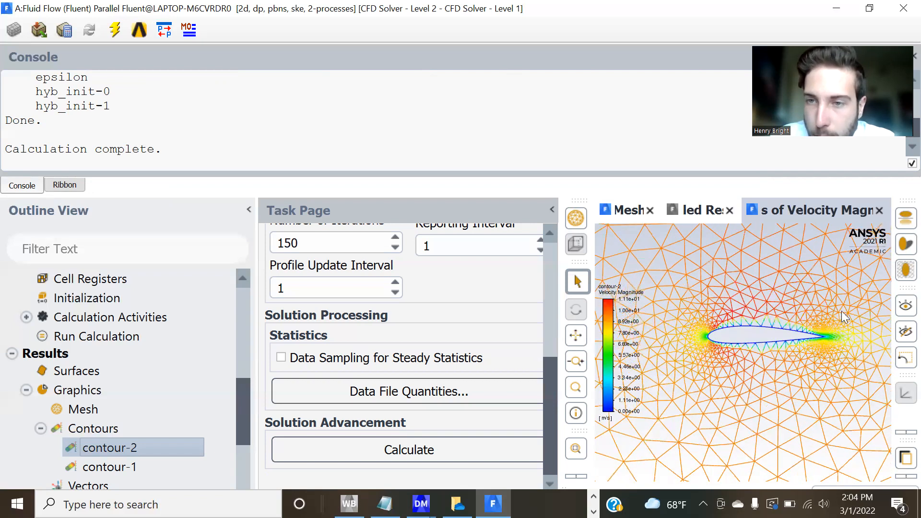
scroll(845, 313, "down", 1)
scroll(844, 311, "up", 1)
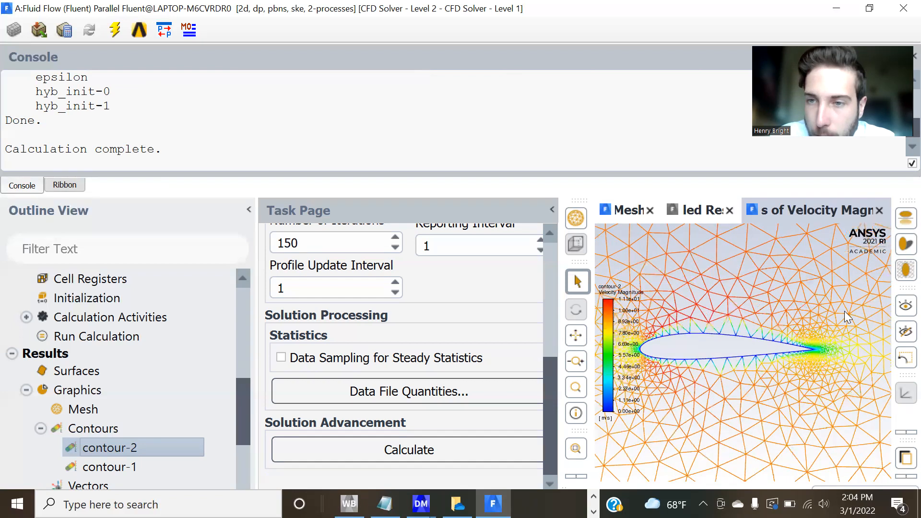
scroll(845, 311, "down", 1)
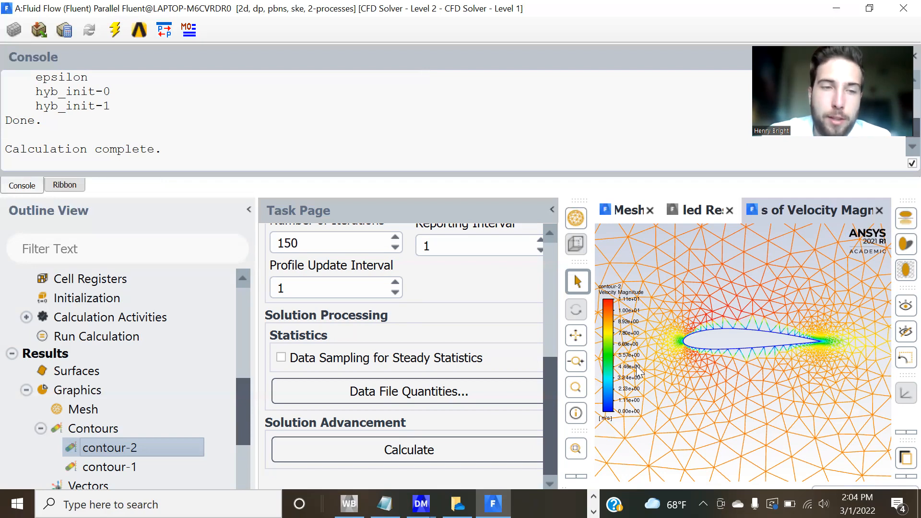
Step: Print a force report for the wall-surface_body zone along the X direction and reveal the console results
scroll(116, 401, "down", 2)
scroll(116, 401, "down", 2)
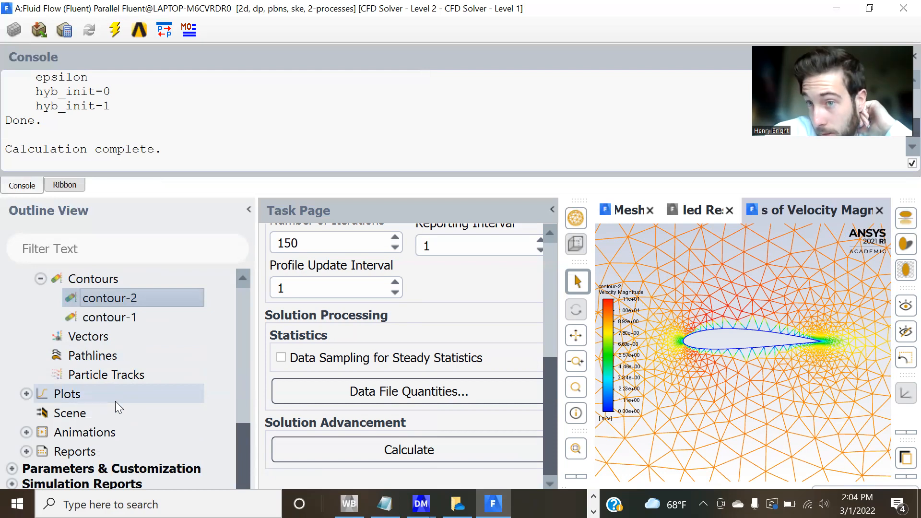
left_click(27, 451)
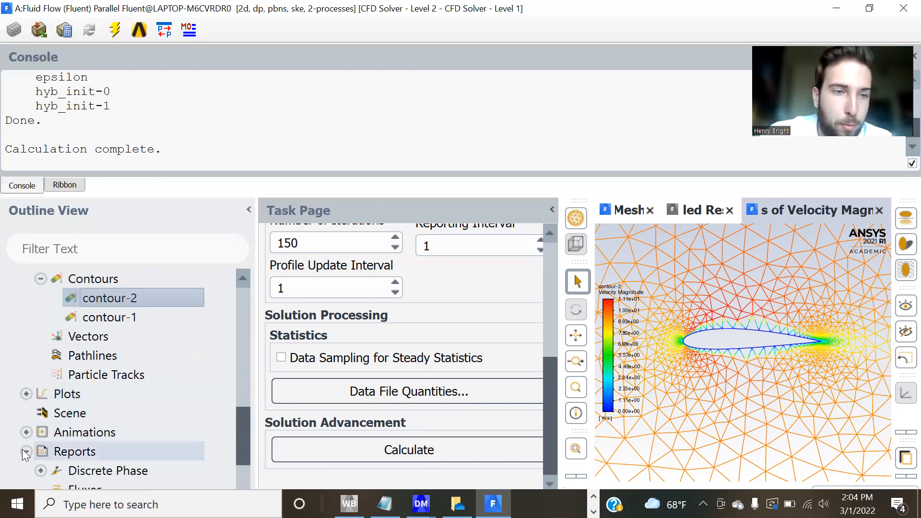
scroll(67, 401, "down", 3)
left_click(84, 415)
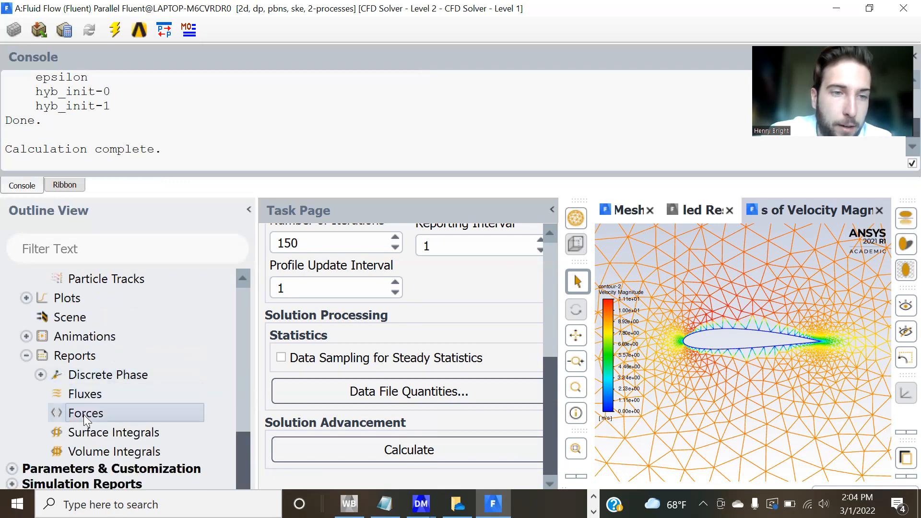
double_click(84, 415)
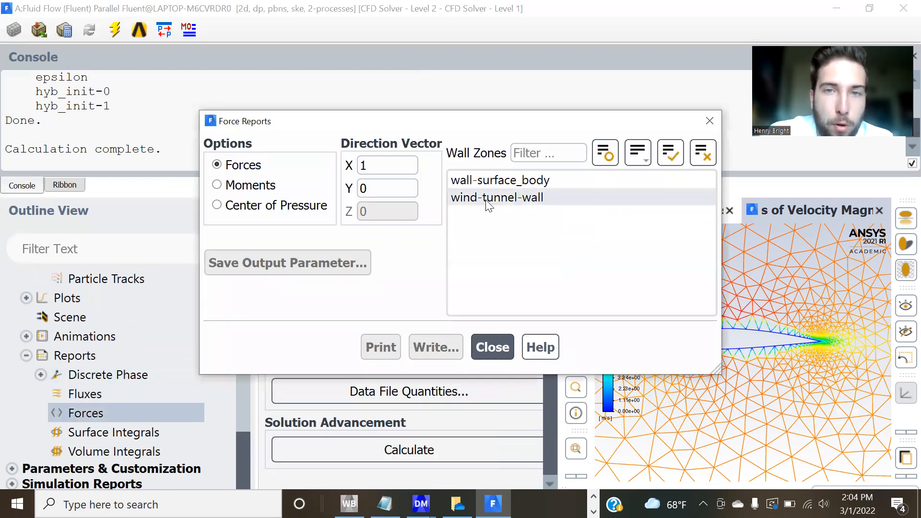
left_click(499, 185)
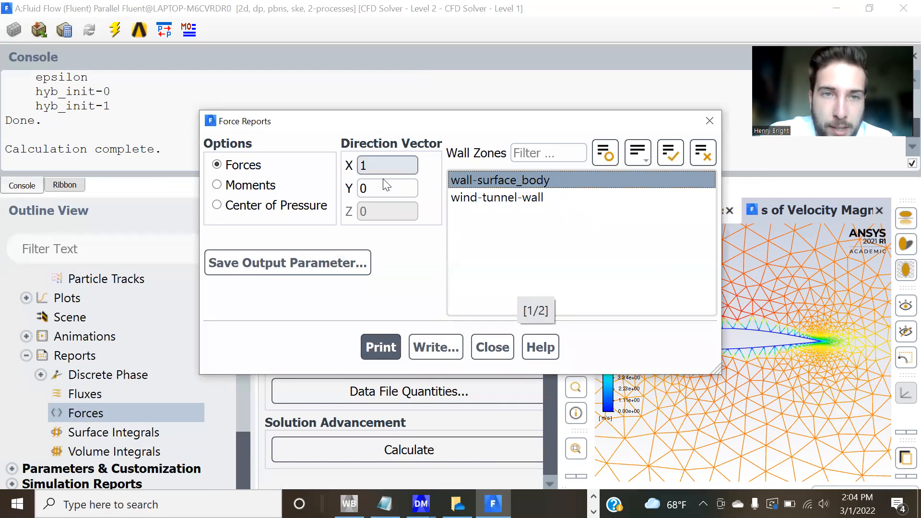
left_click(381, 345)
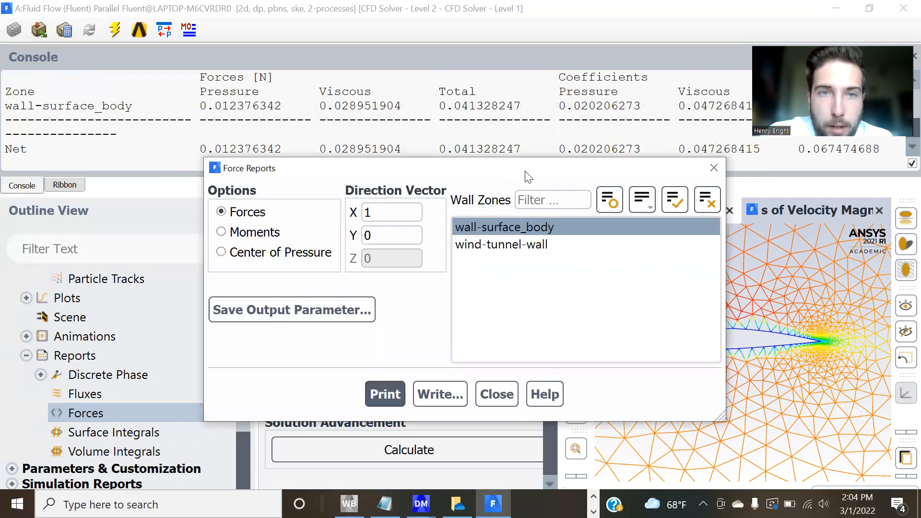
left_click_drag(525, 123, 535, 213)
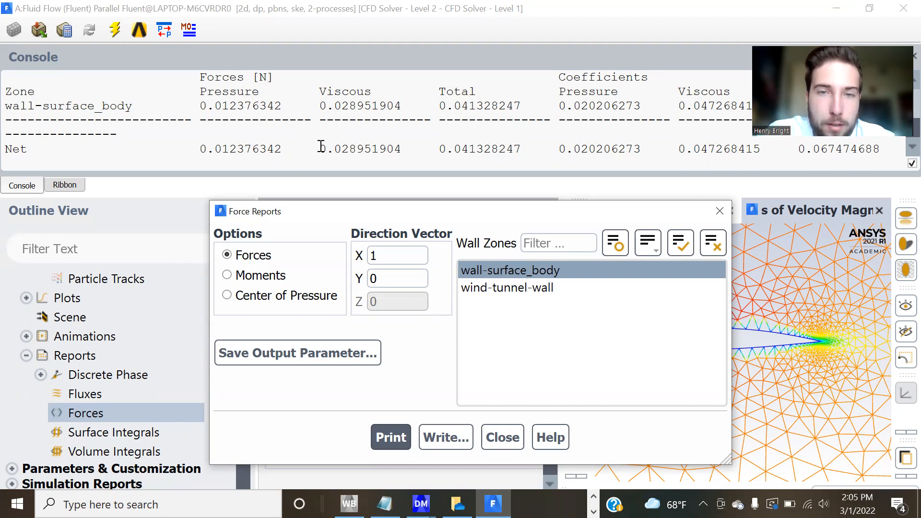
Step: Set the force direction vector to X 0, Y 1, print the wall-surface_body report and close Force Reports
left_click(384, 254)
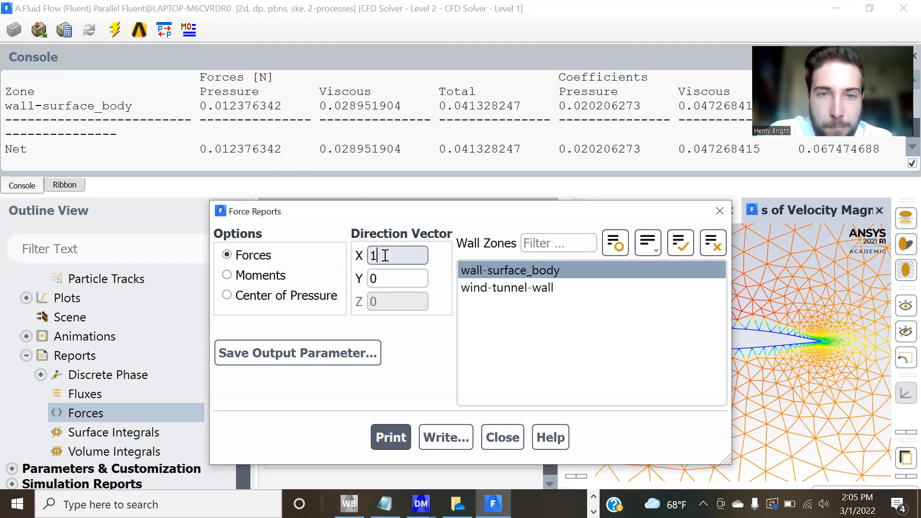
key("BackSpace")
type("0")
left_click(389, 278)
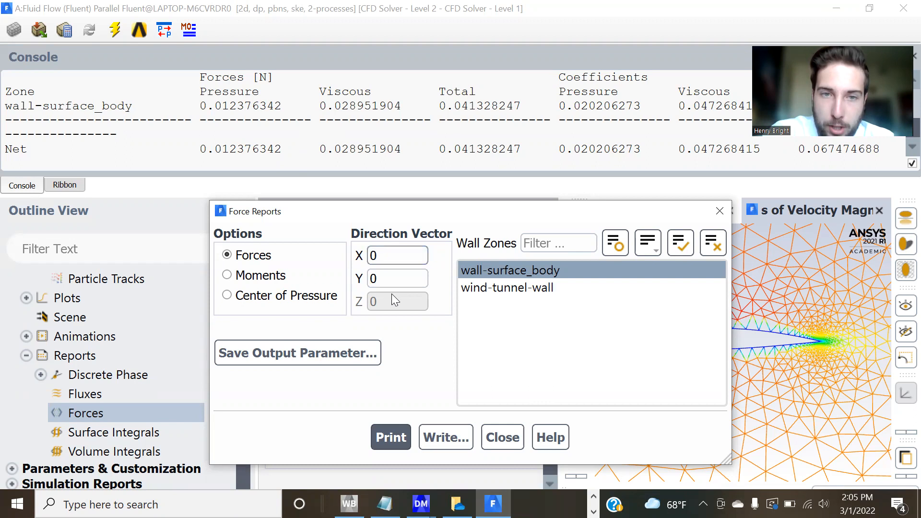
key("BackSpace")
type("1")
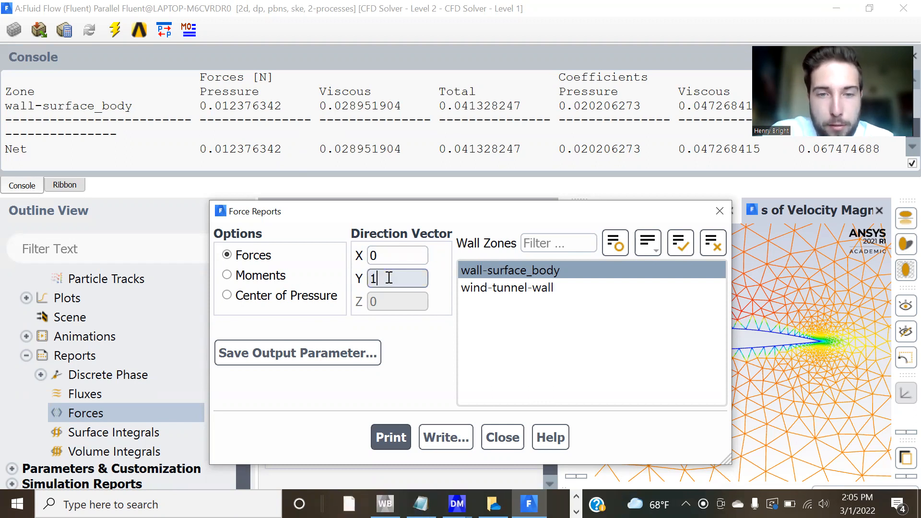
left_click(391, 438)
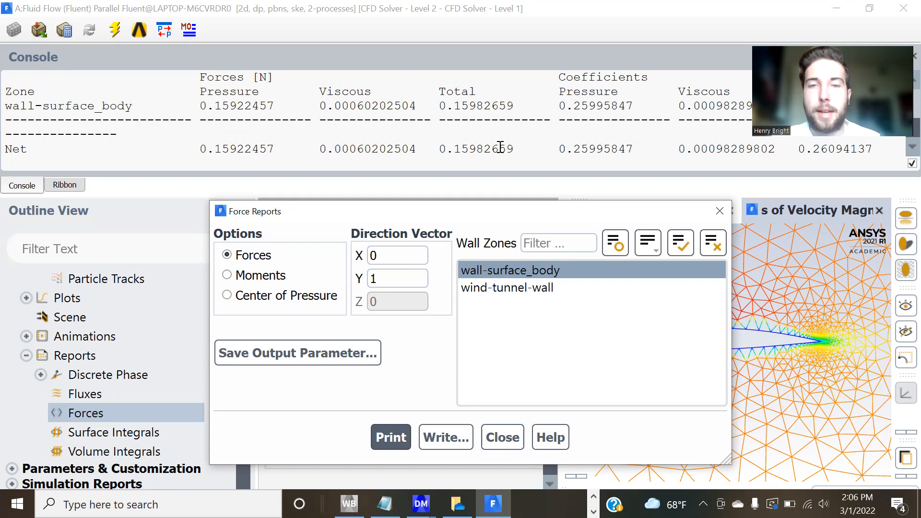
left_click(499, 438)
Step: Switch to Workbench and open the Results of the Fluid Flow (Fluent) system in CFD-Post
mouse_move(348, 504)
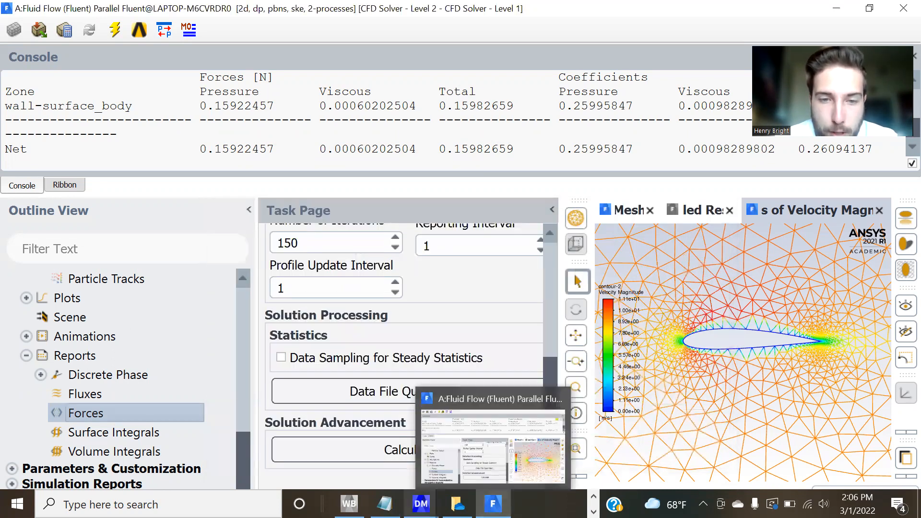
left_click(364, 439)
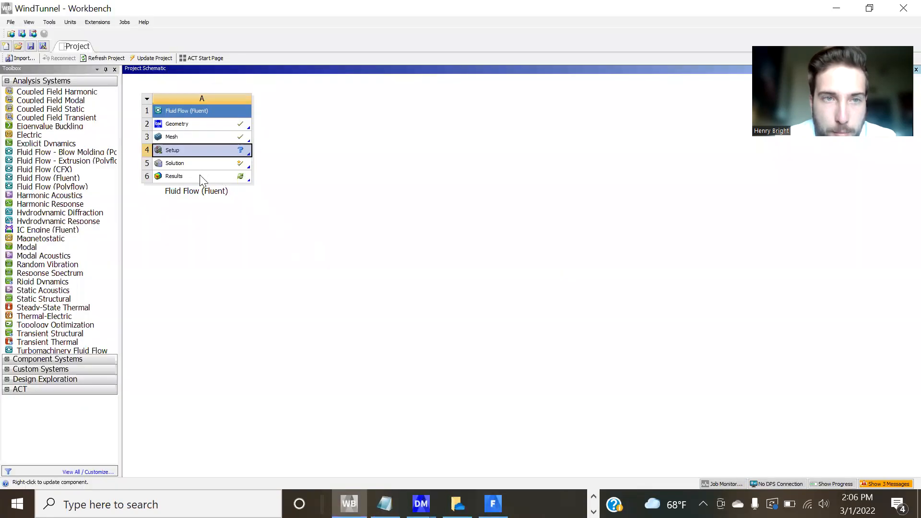
double_click(200, 176)
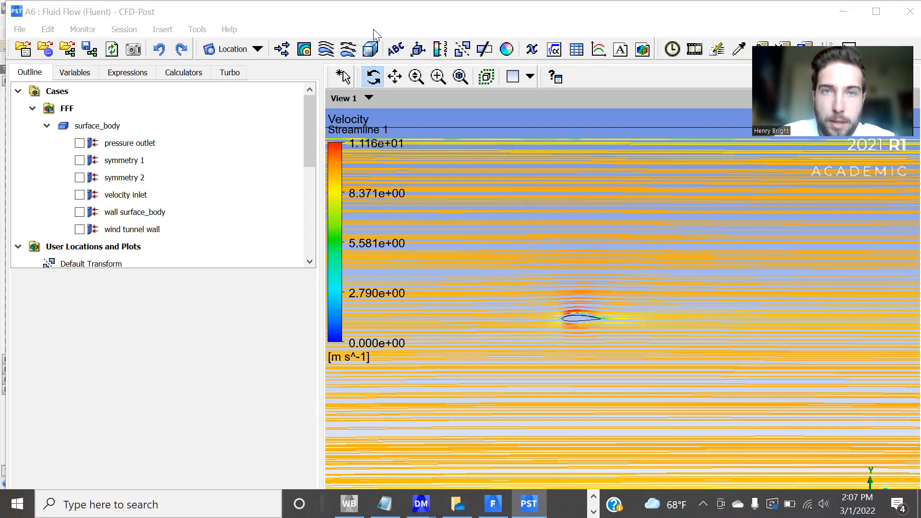
Step: Examine the velocity streamlines up close around the airfoil
left_click(439, 77)
left_click_drag(475, 274, 690, 366)
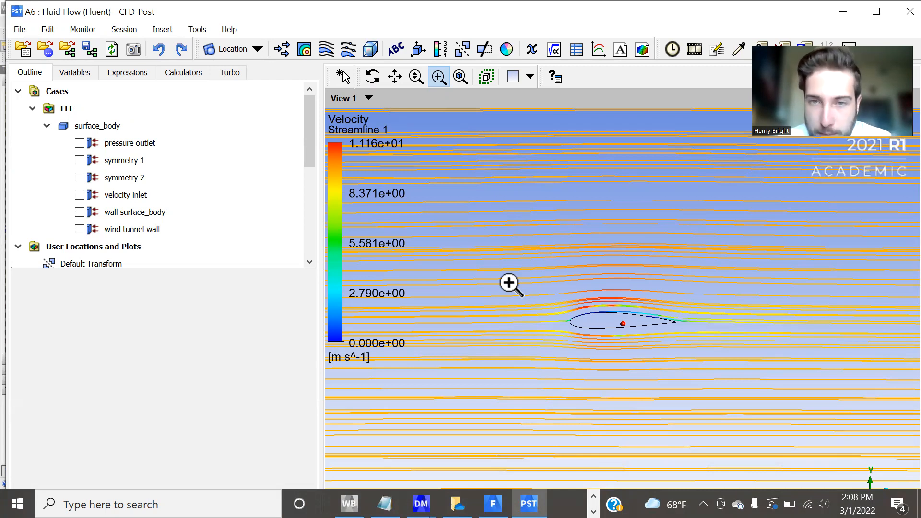
left_click_drag(529, 294, 707, 352)
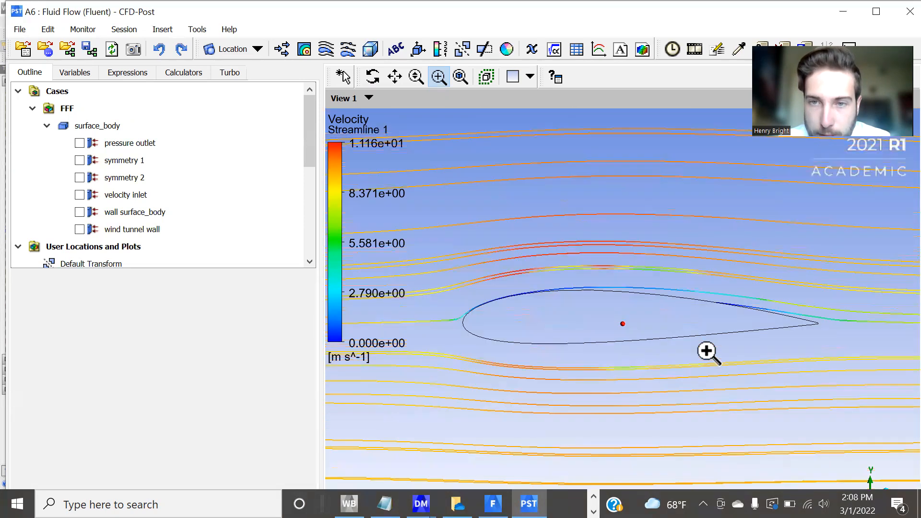